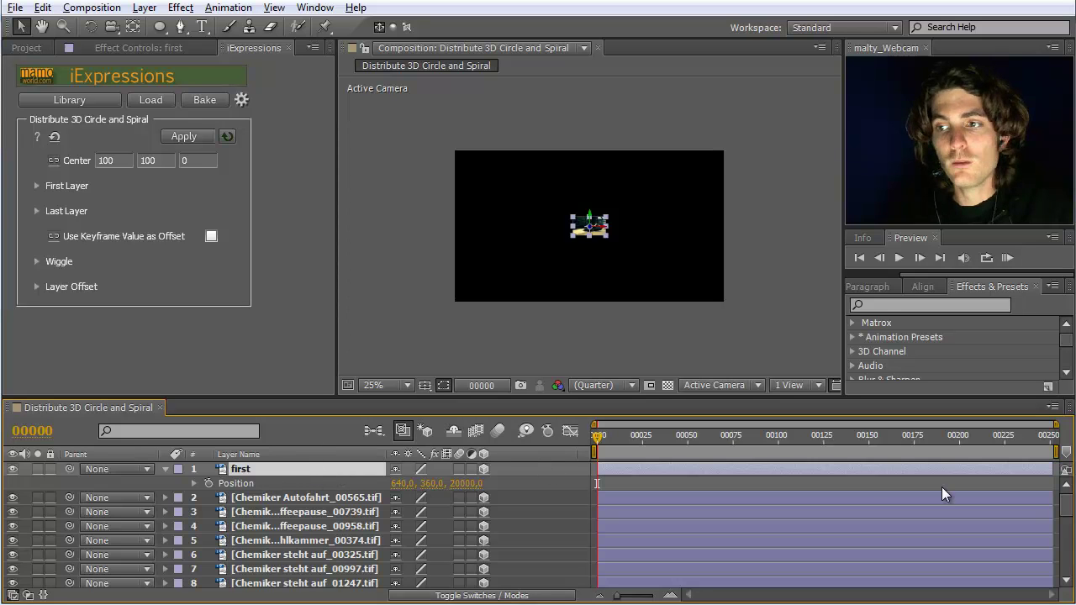
# Set the First Layer name of the Distribute 3D Circle and Spiral expression to "first".
pyautogui.moveTo(1066, 496); pyautogui.dragTo(1069, 595)
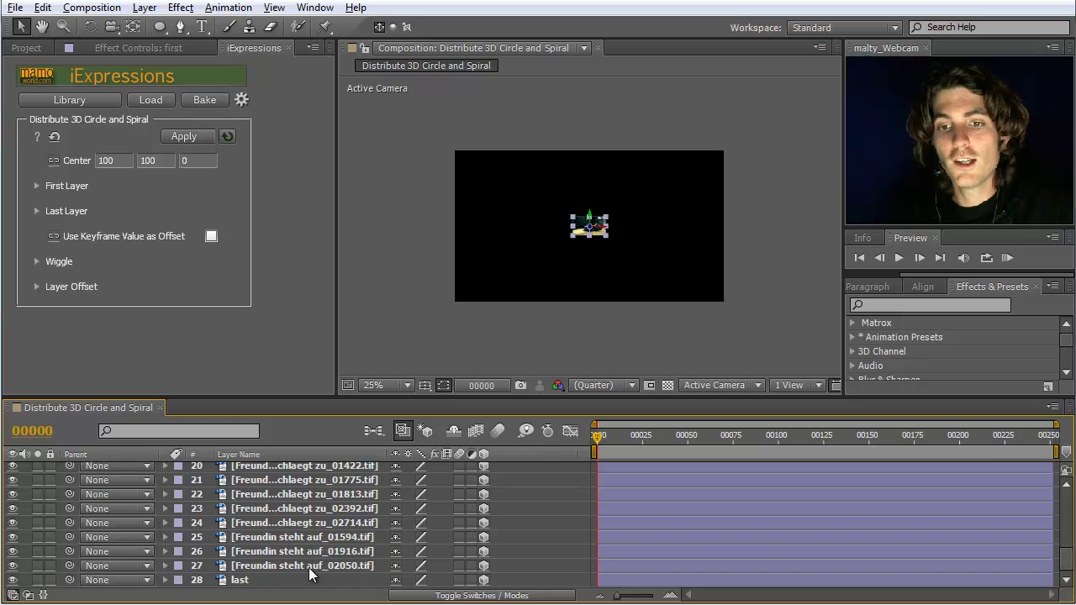
pyautogui.click(274, 583)
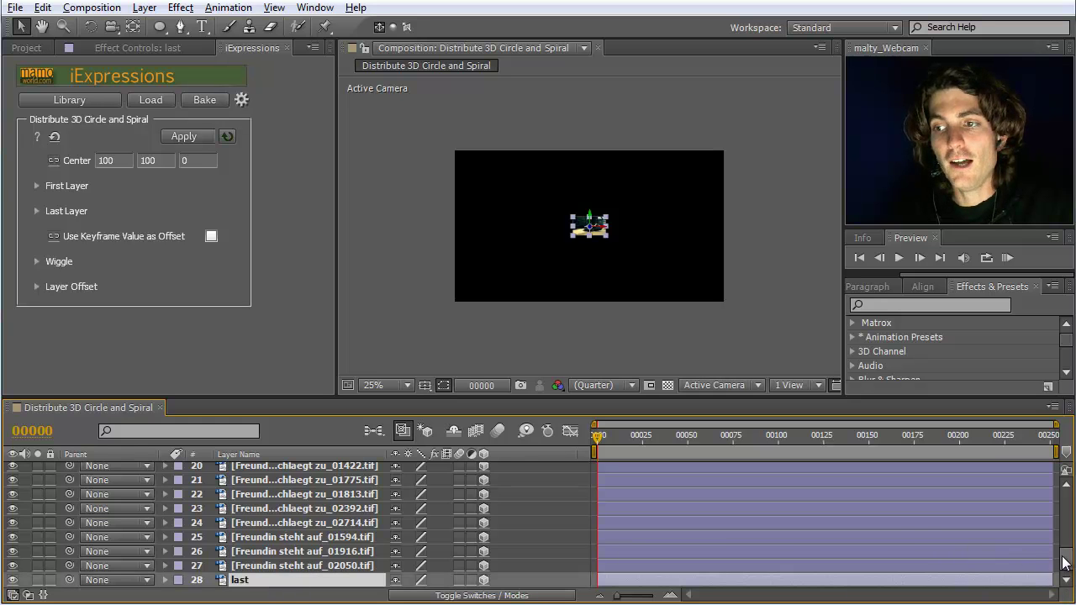
pyautogui.moveTo(1067, 560); pyautogui.dragTo(1069, 483)
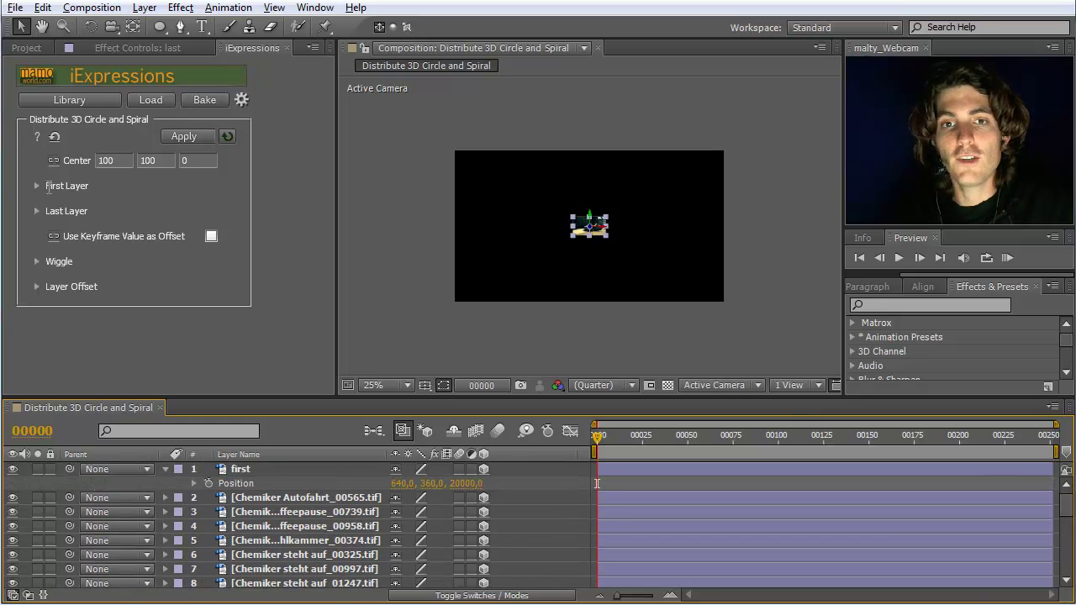
pyautogui.click(36, 186)
pyautogui.click(187, 206)
pyautogui.press('BackSpace')
pyautogui.write('frst')
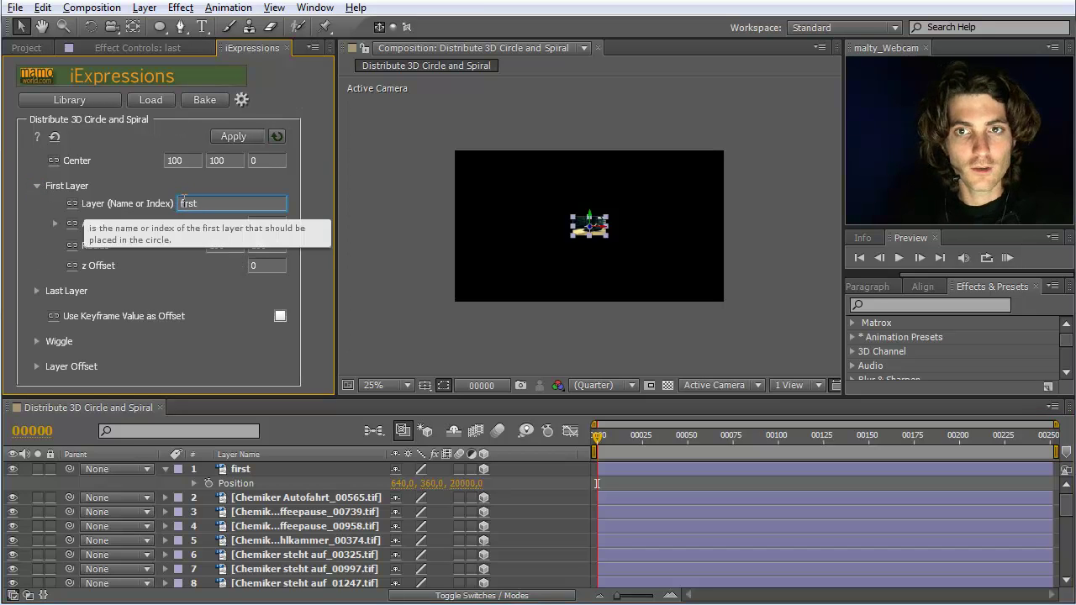
# Set the expression's Last Layer name to "last".
pyautogui.click(37, 290)
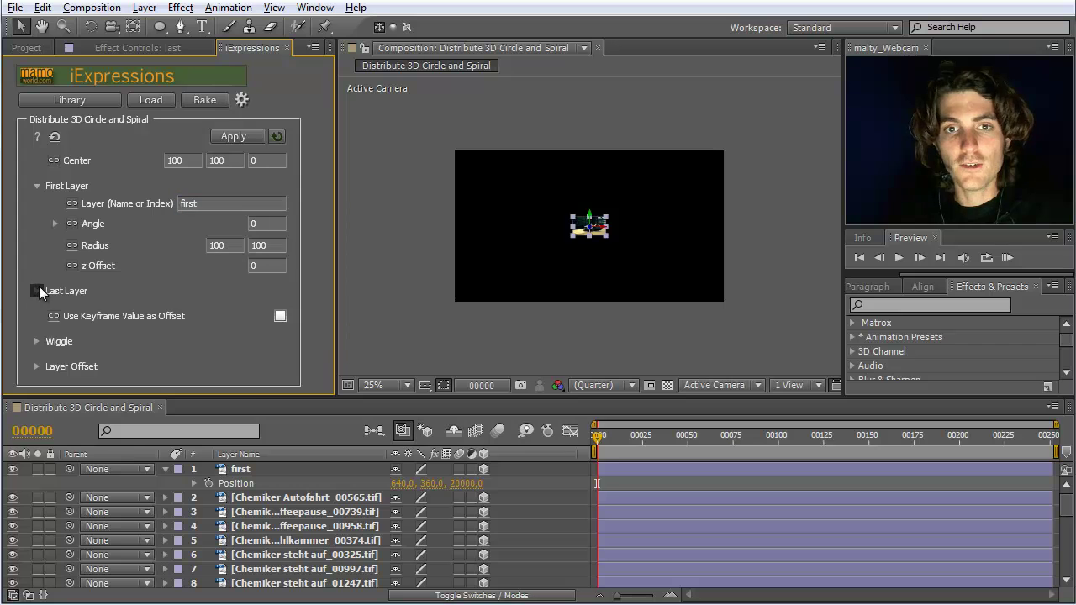
pyautogui.click(220, 307)
pyautogui.press('BackSpace')
pyautogui.write('last')
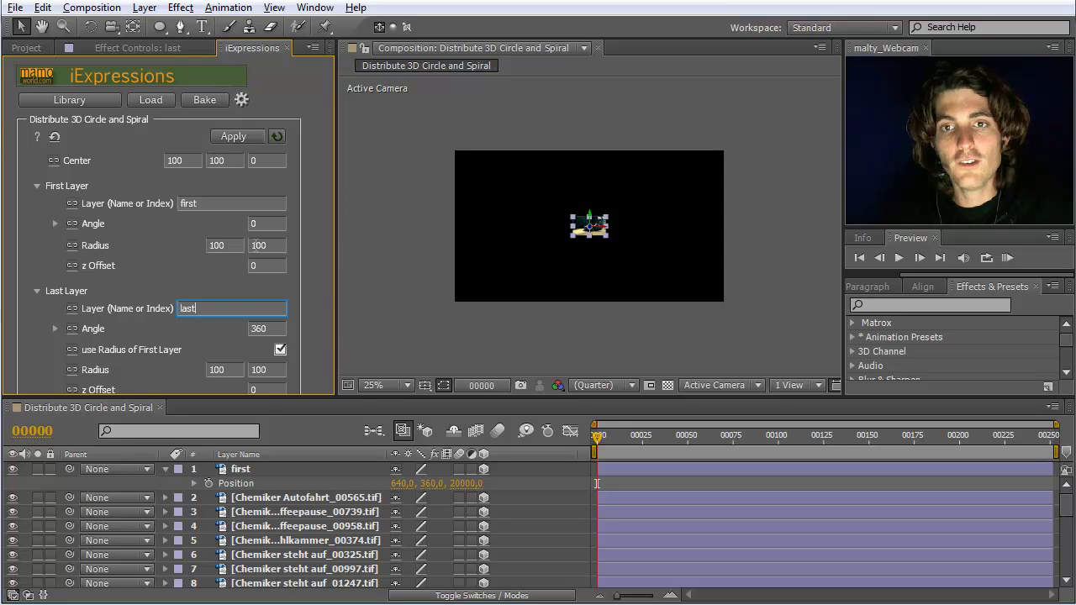
pyautogui.moveTo(254, 224)
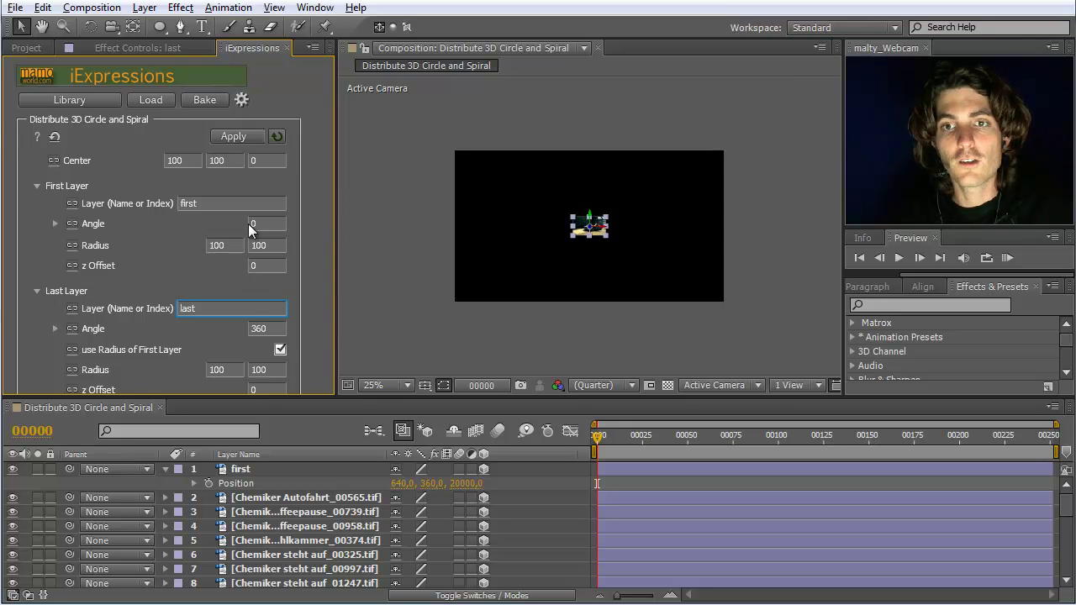
pyautogui.click(255, 327)
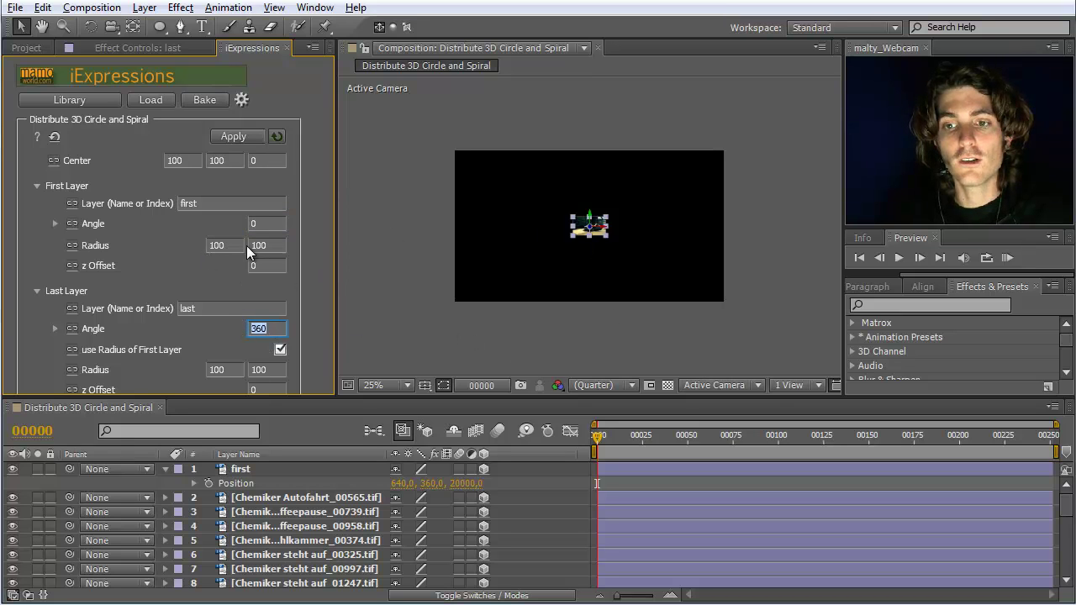
# Apply the Distribute 3D Circle and Spiral expression to all layers from "first" through "last".
pyautogui.click(252, 454)
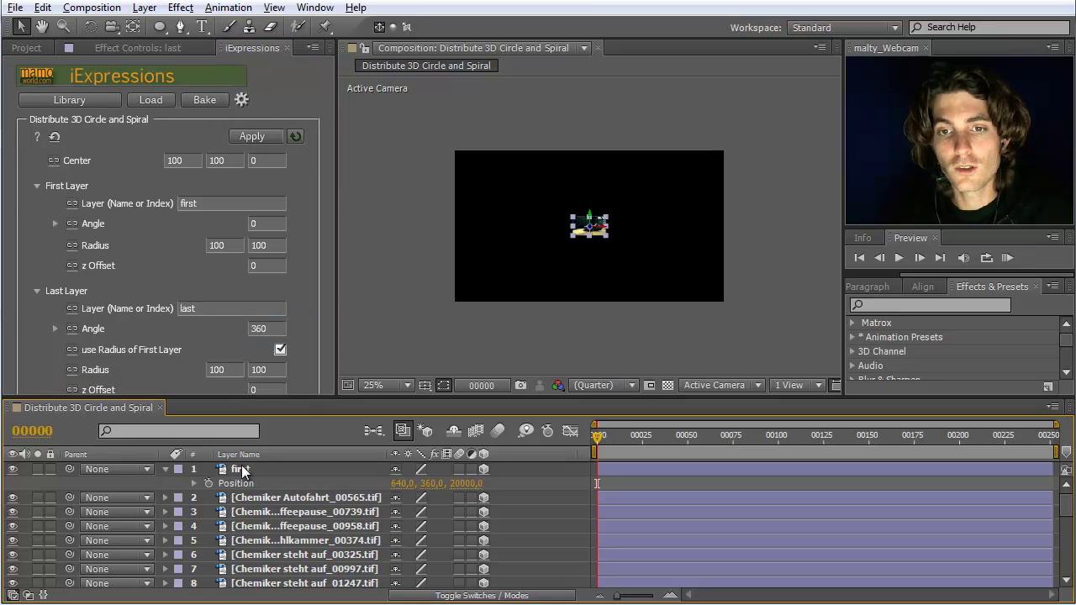
pyautogui.click(249, 468)
pyautogui.scroll(-7, 336, 538)
pyautogui.keyDown('shift'); pyautogui.click(244, 580); pyautogui.keyUp('shift')
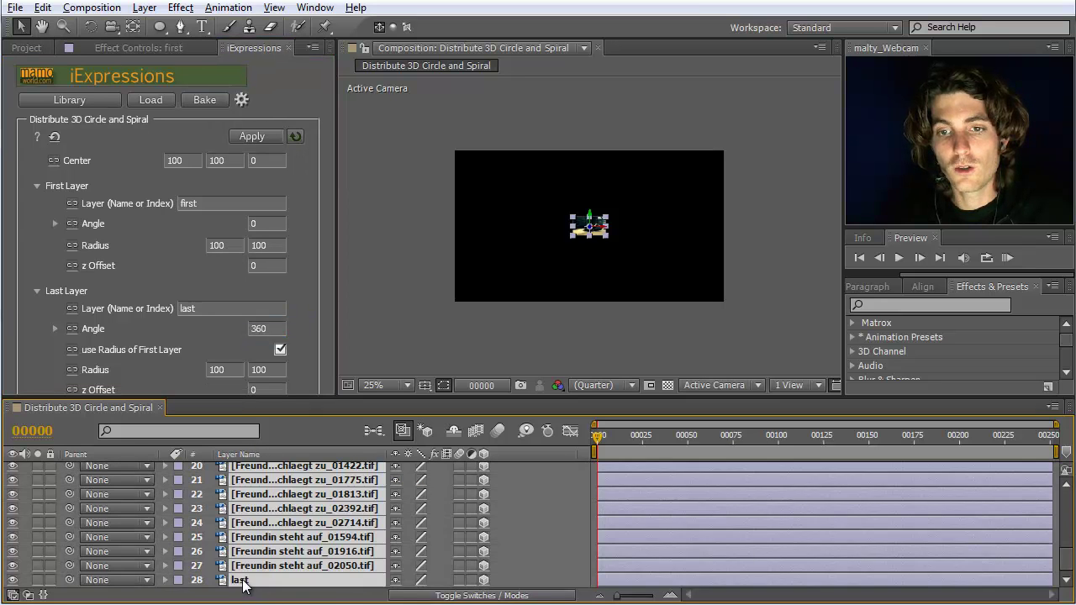
pyautogui.click(252, 138)
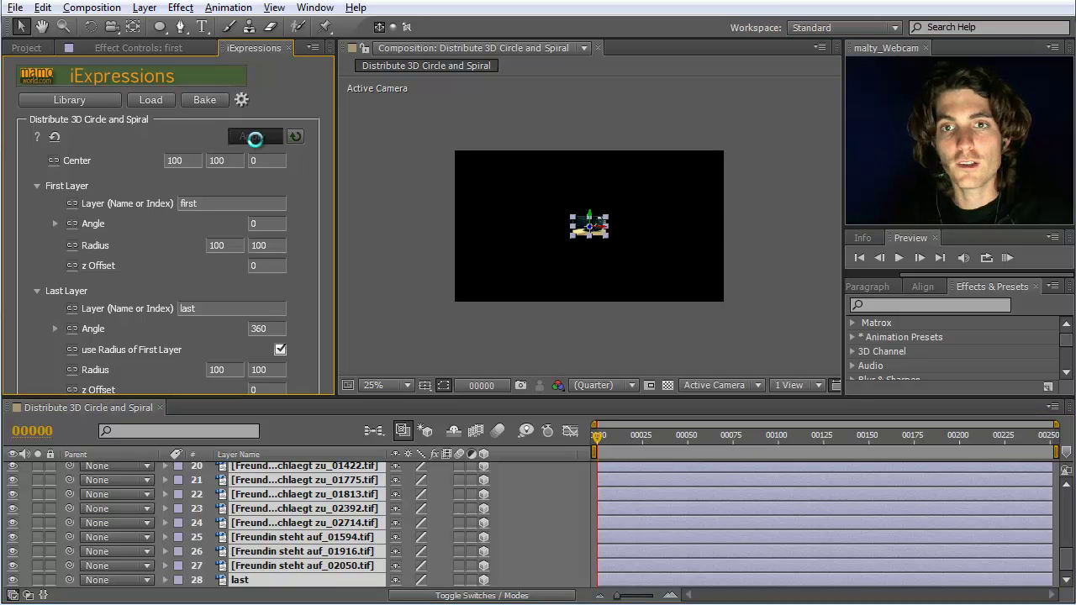
pyautogui.click(574, 344)
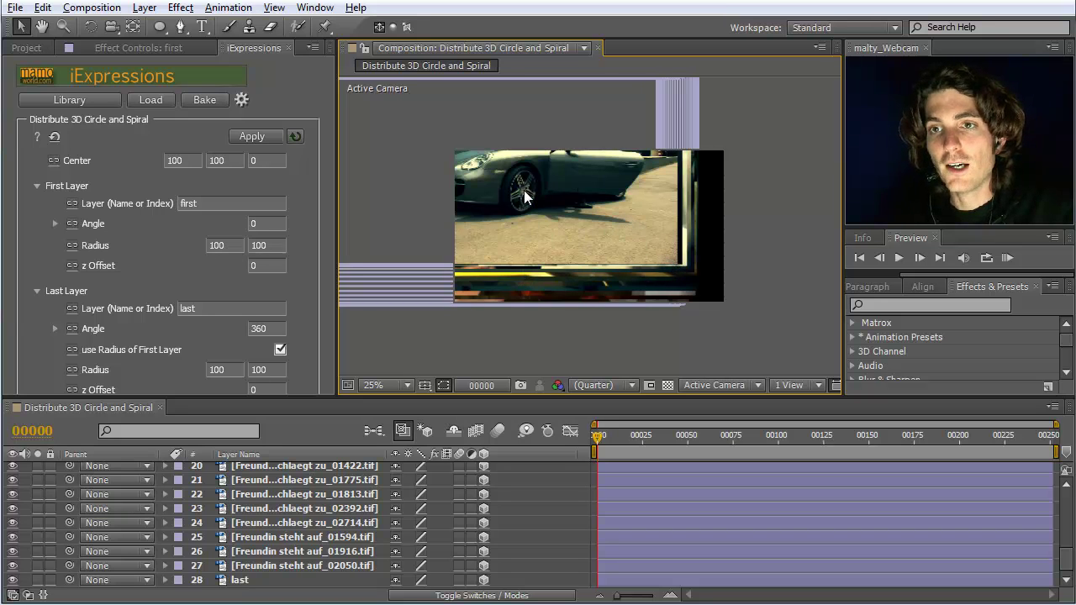
# Set both First Layer radius values of the circle expression to 4000.
pyautogui.press(',')
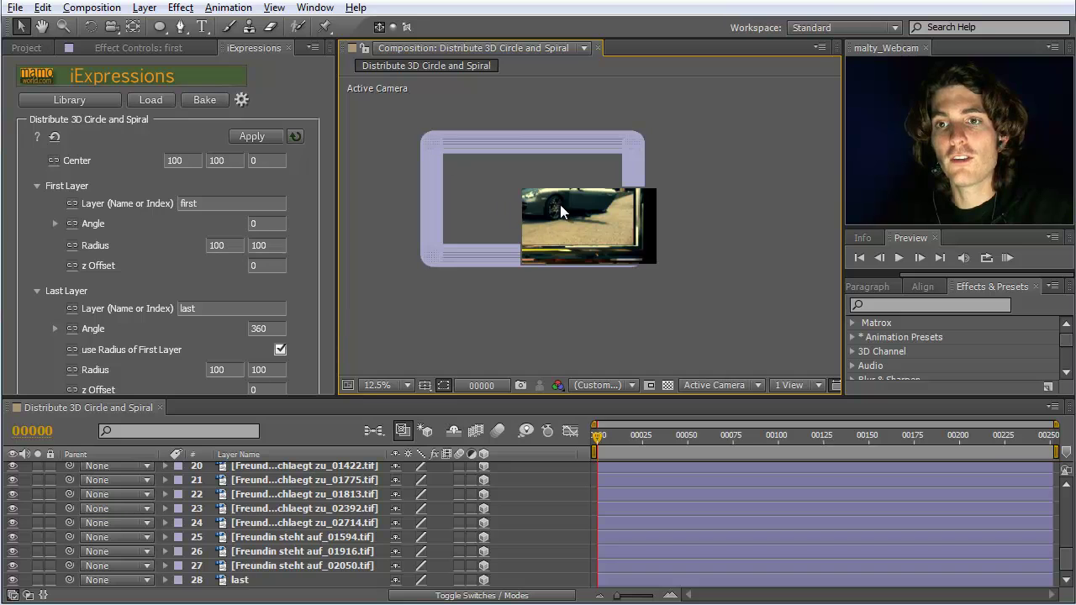
pyautogui.click(193, 159)
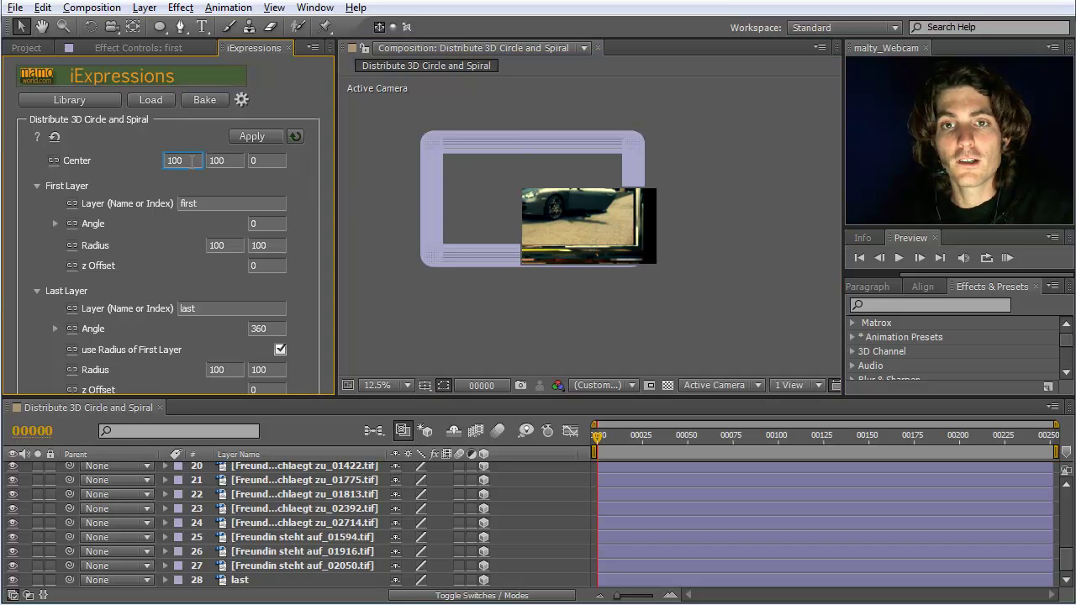
pyautogui.click(234, 245)
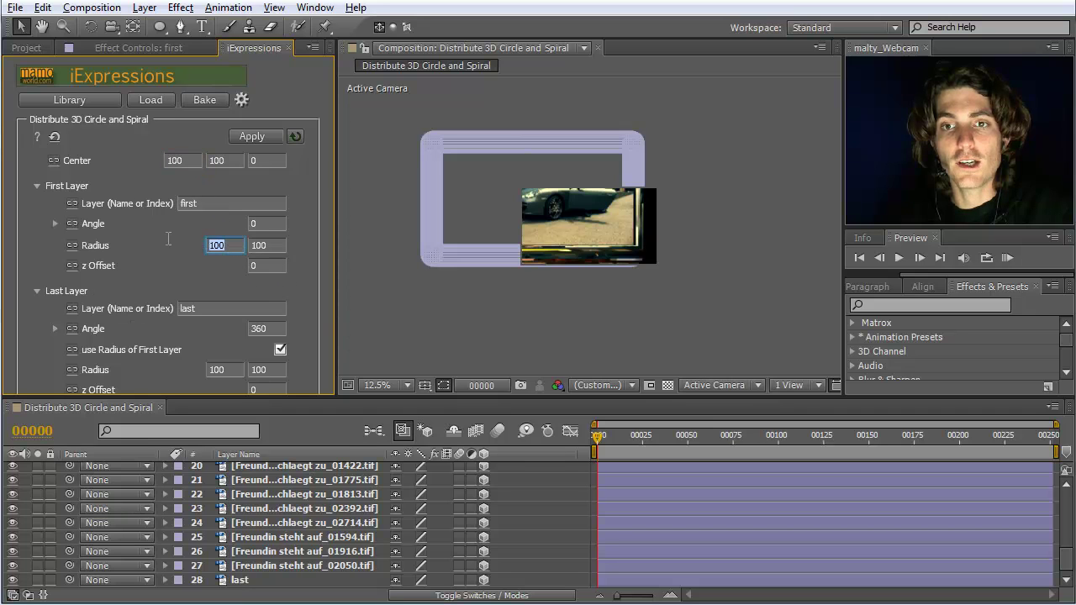
pyautogui.write('490')
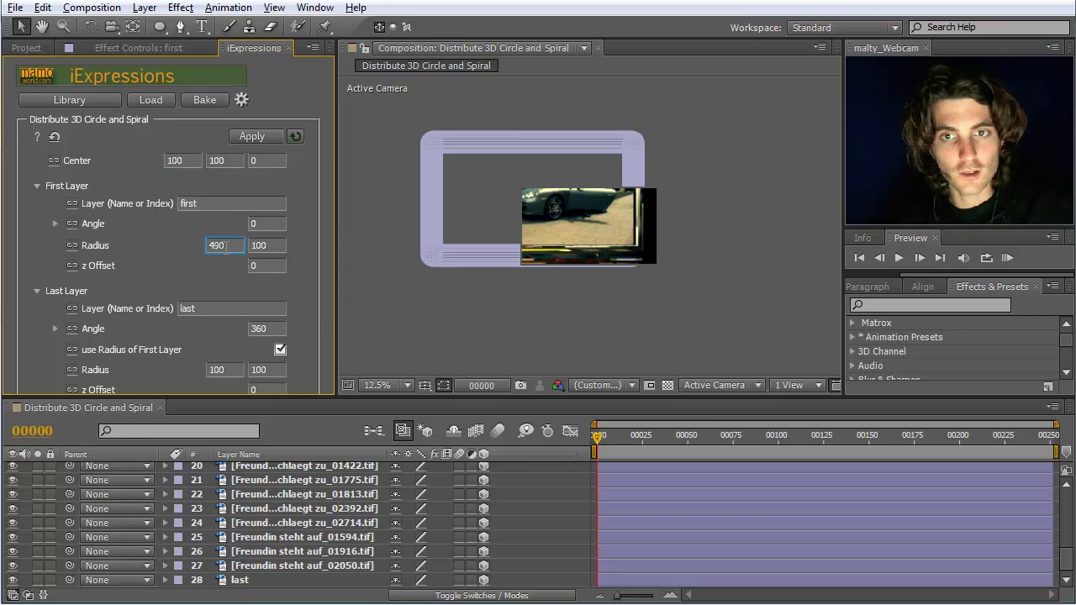
pyautogui.write('0')
pyautogui.moveTo(225, 244); pyautogui.dragTo(173, 245)
pyautogui.write('4000')
pyautogui.press('Tab')
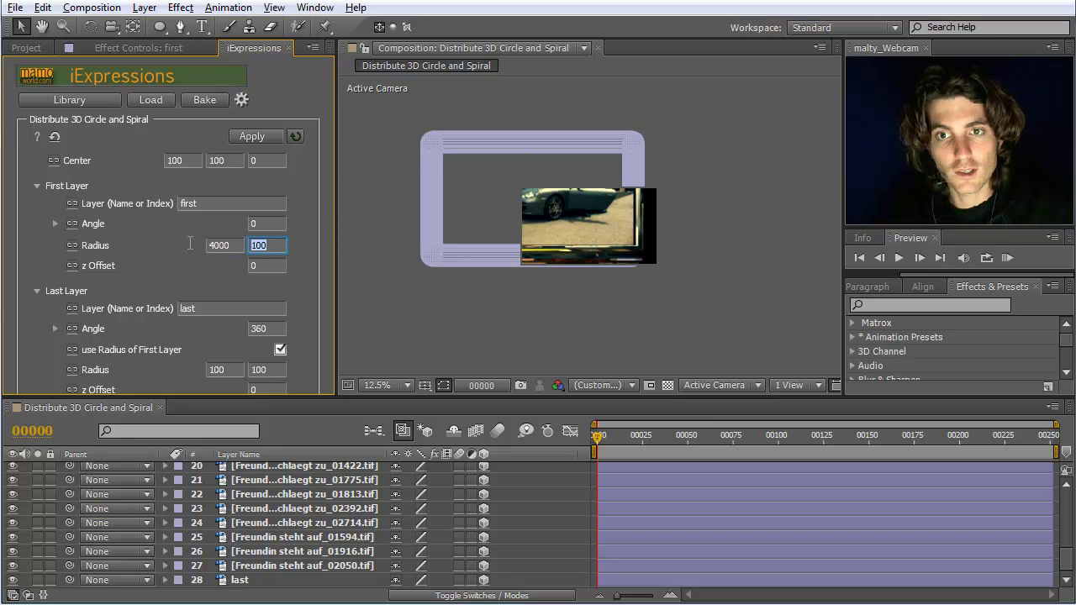
pyautogui.write('400')
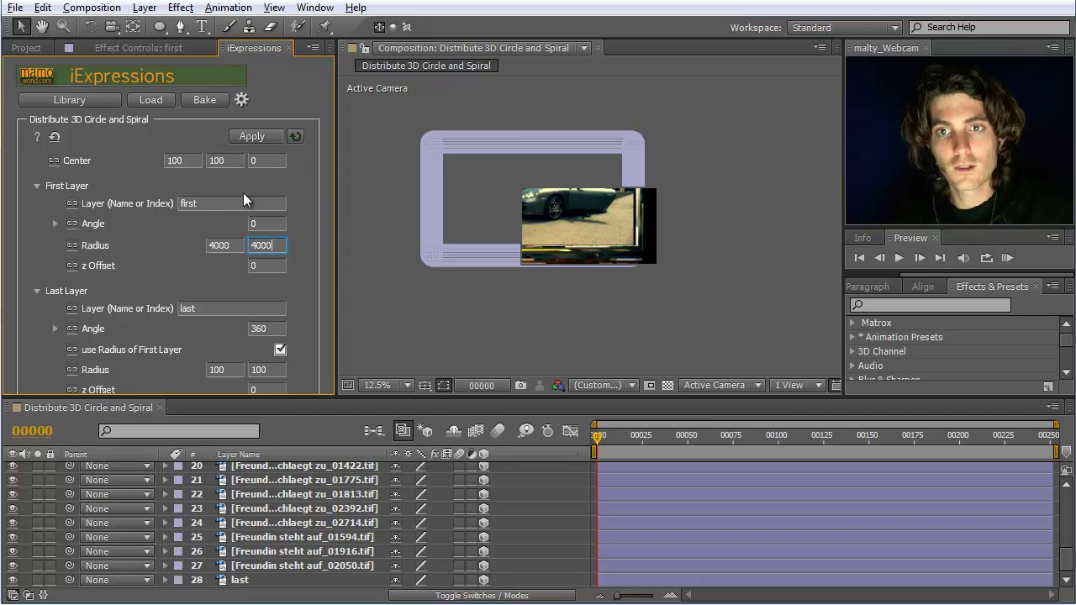
pyautogui.write('0')
# Select every layer from "last" back up to "first" and reapply the circle expression with the enlarged radius.
pyautogui.click(249, 137)
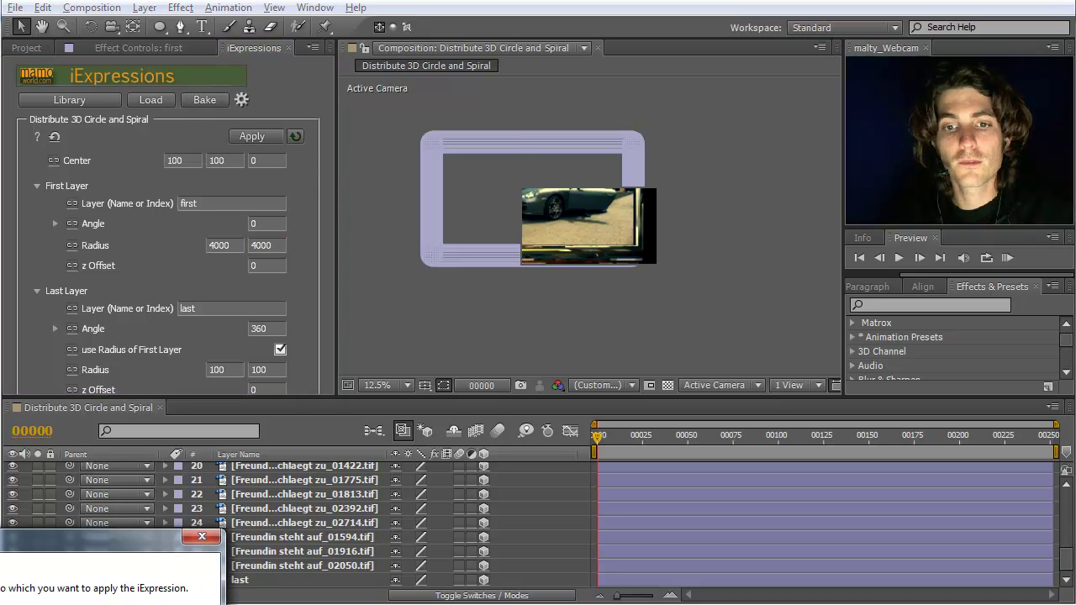
pyautogui.click(249, 580)
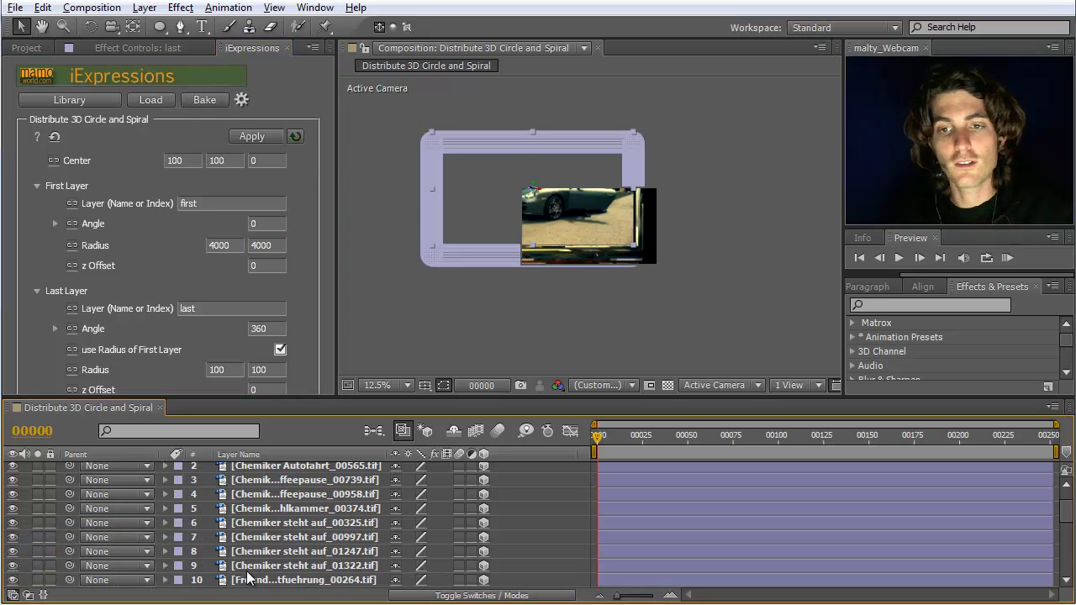
pyautogui.click(248, 469)
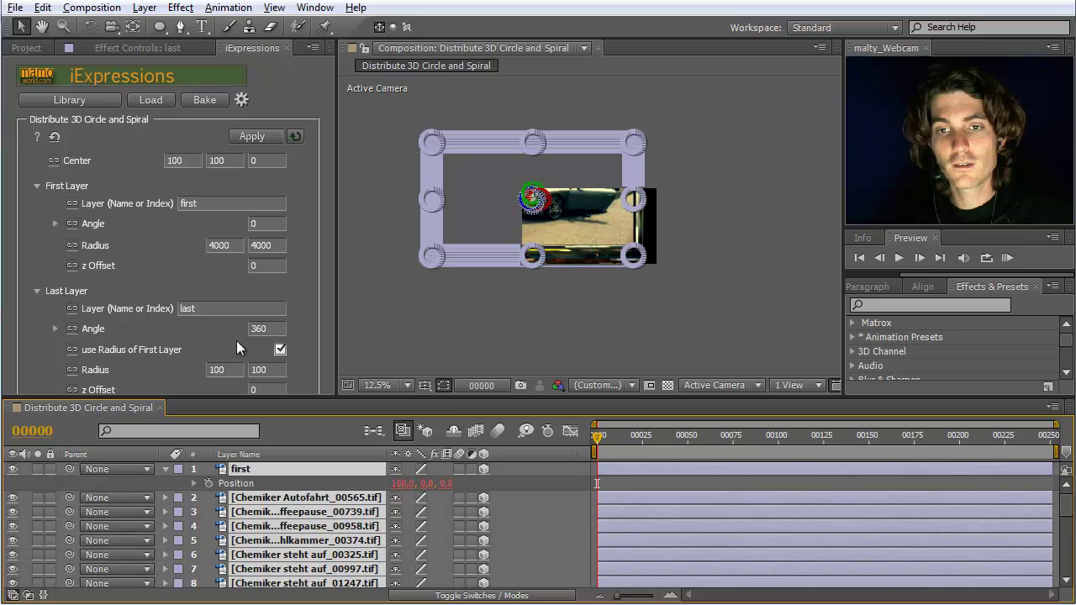
pyautogui.click(270, 137)
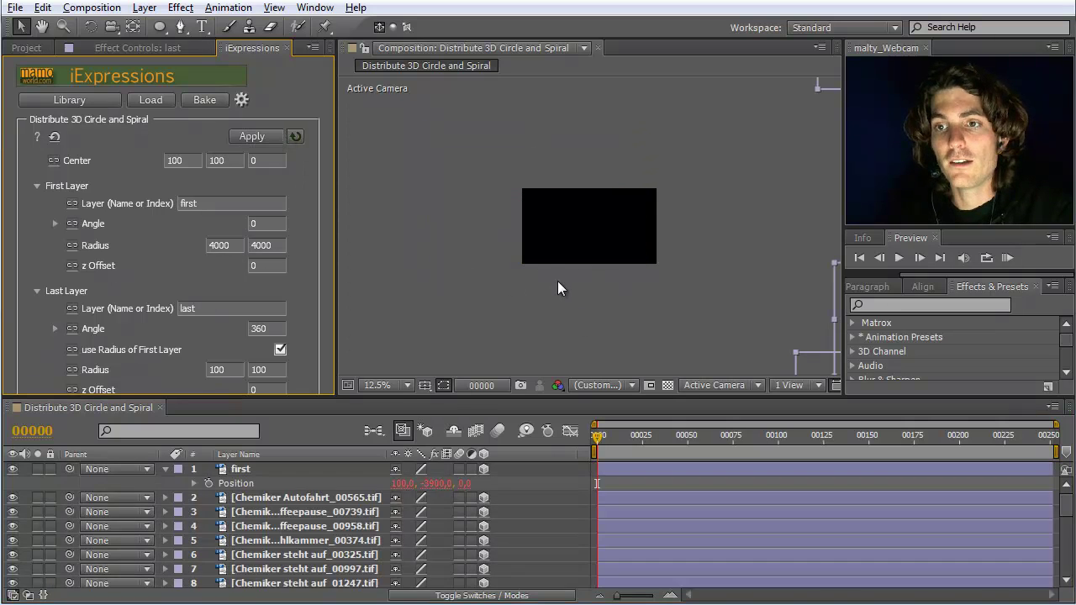
pyautogui.press(',')
pyautogui.press(',')
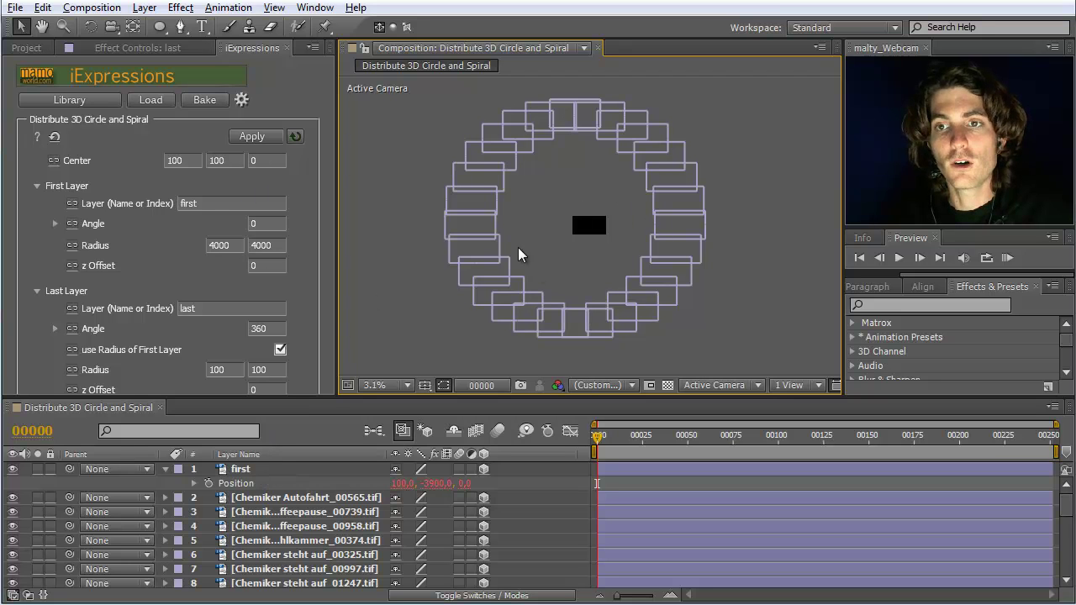
pyautogui.click(145, 10)
pyautogui.moveTo(166, 27)
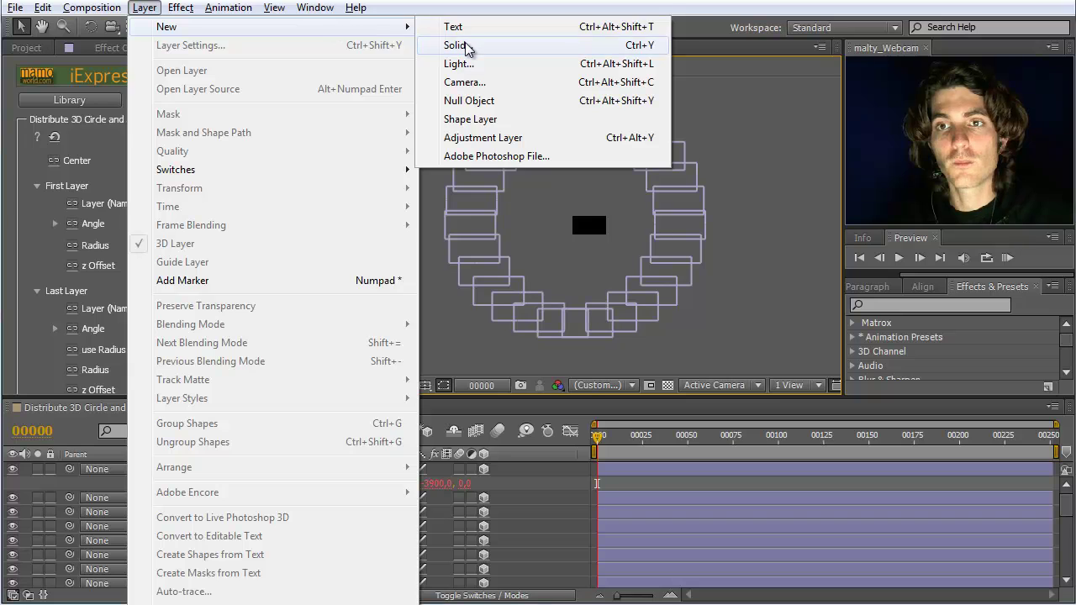
pyautogui.click(465, 49)
pyautogui.write('Parent')
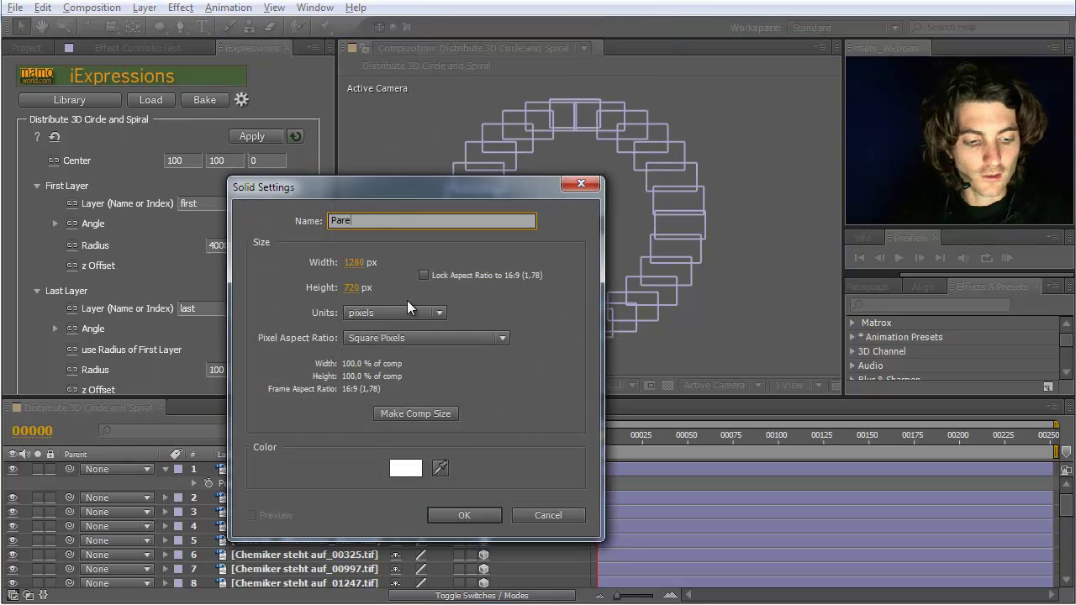
pyautogui.press('Return')
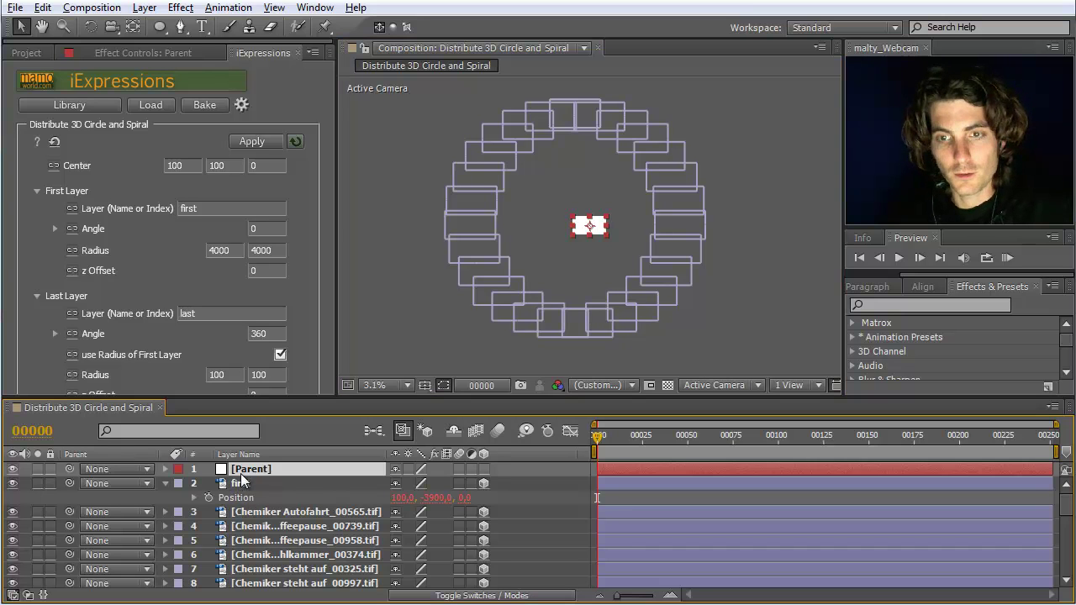
pyautogui.press('Delete')
# Create a new null object layer and rename it "Parent".
pyautogui.click(145, 8)
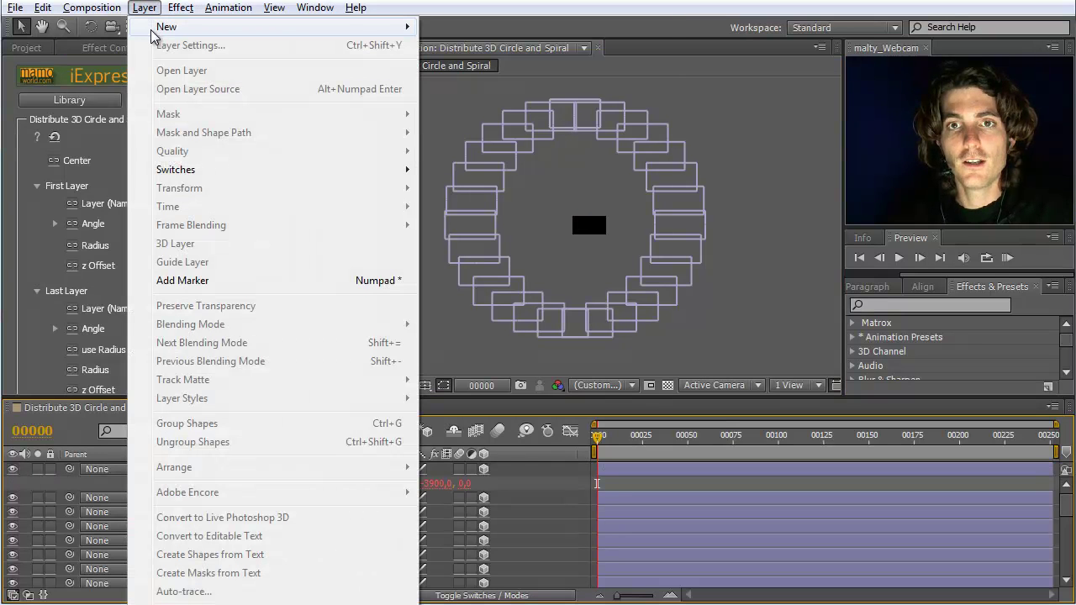
pyautogui.moveTo(152, 32)
pyautogui.click(480, 101)
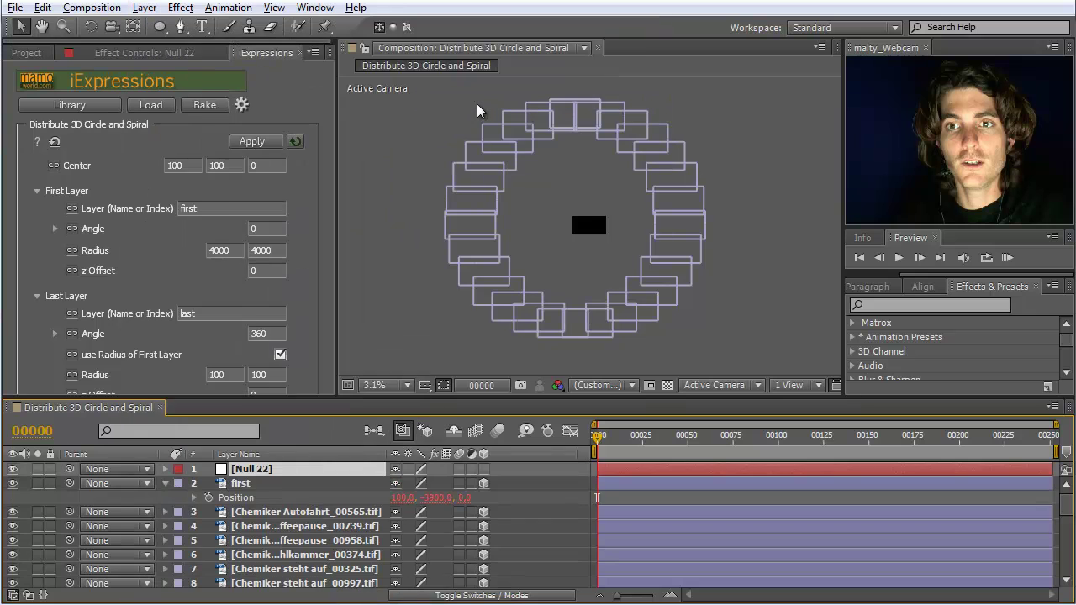
pyautogui.press('Return')
pyautogui.write('Parent')
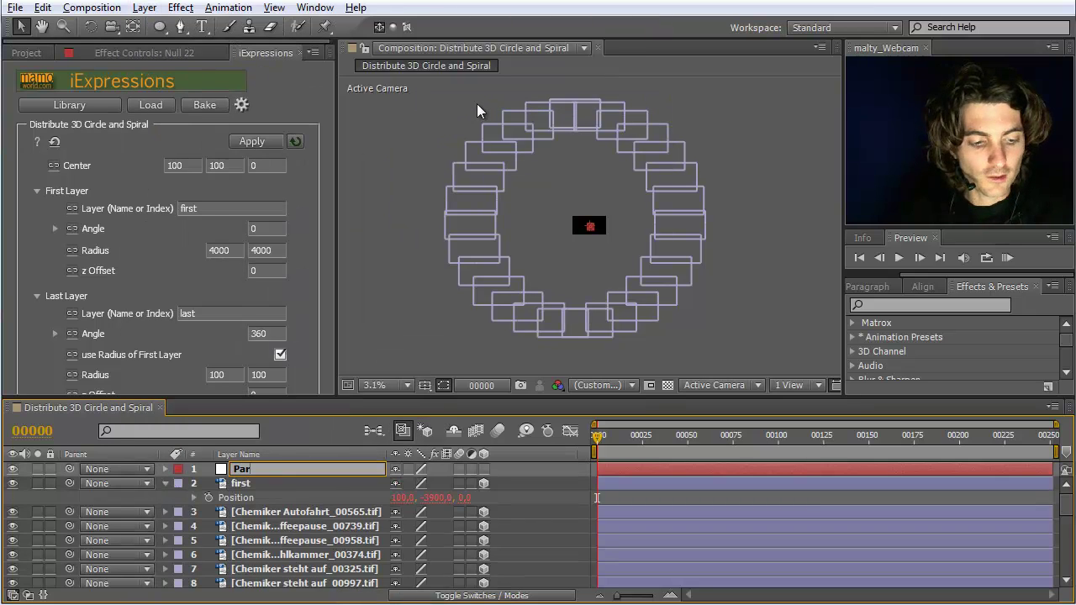
pyautogui.press('Return')
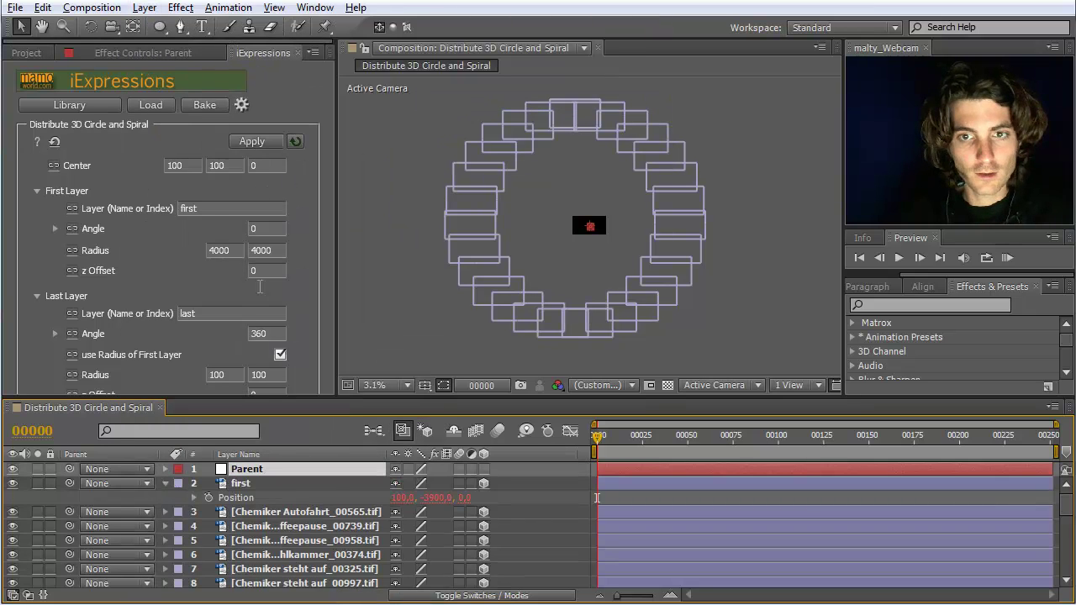
# Parent all image layers from "first" through "last" to the Parent null.
pyautogui.click(252, 485)
pyautogui.scroll(-5, 269, 538)
pyautogui.scroll(-3, 273, 548)
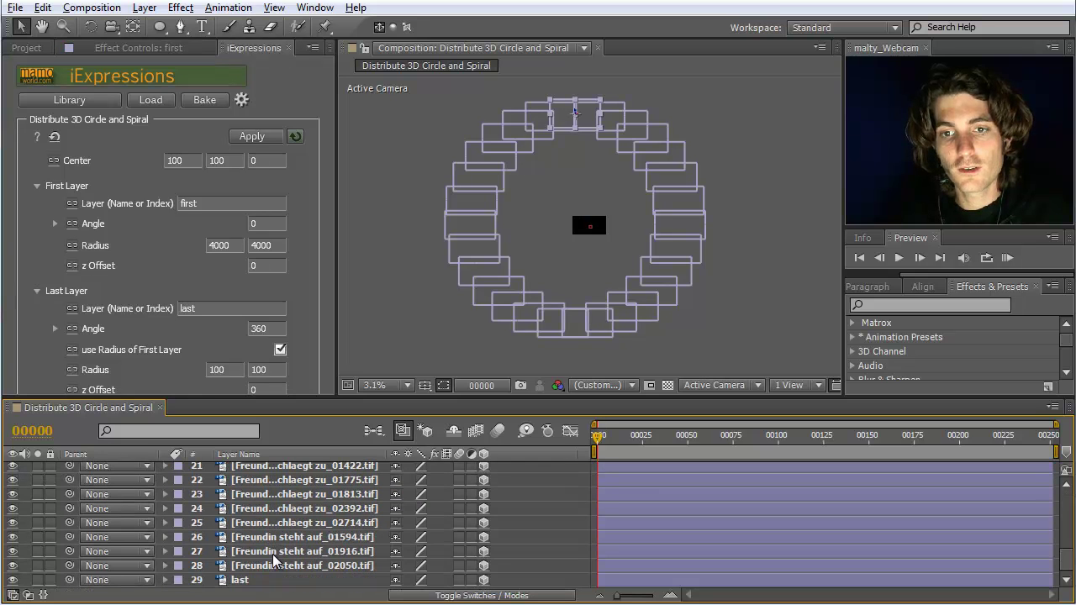
pyautogui.keyDown('shift'); pyautogui.click(239, 580); pyautogui.keyUp('shift')
pyautogui.scroll(8, 280, 548)
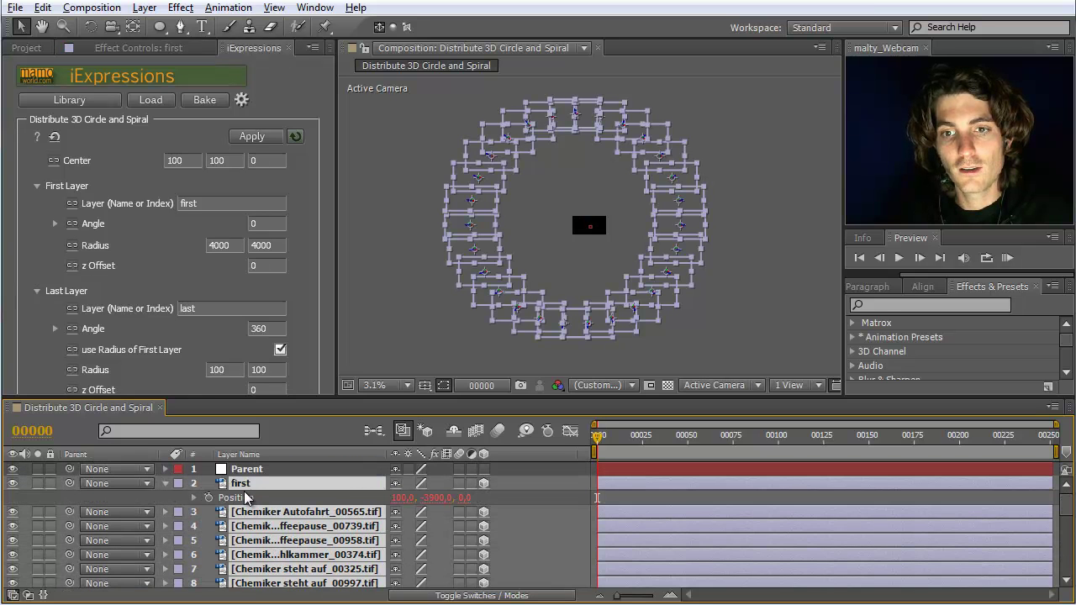
pyautogui.moveTo(247, 489)
pyautogui.mouseDown()
pyautogui.moveTo(249, 475)
pyautogui.moveTo(244, 487)
pyautogui.mouseUp()
pyautogui.moveTo(69, 481); pyautogui.dragTo(265, 468)
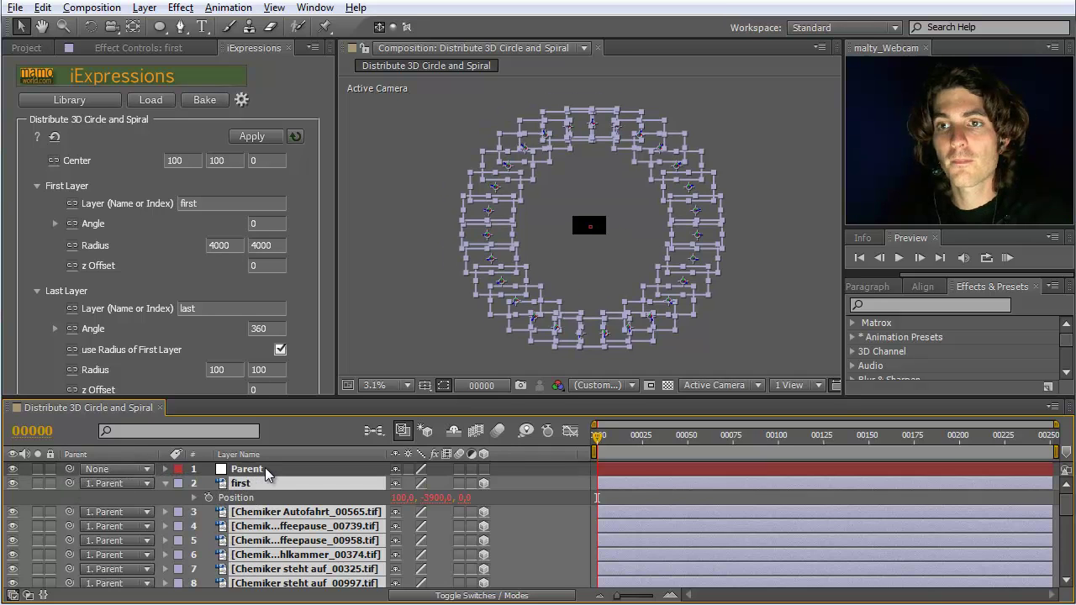
# Reveal the Parent null's position, make the null a 3D layer and set its Z position to 10000.
pyautogui.click(258, 472)
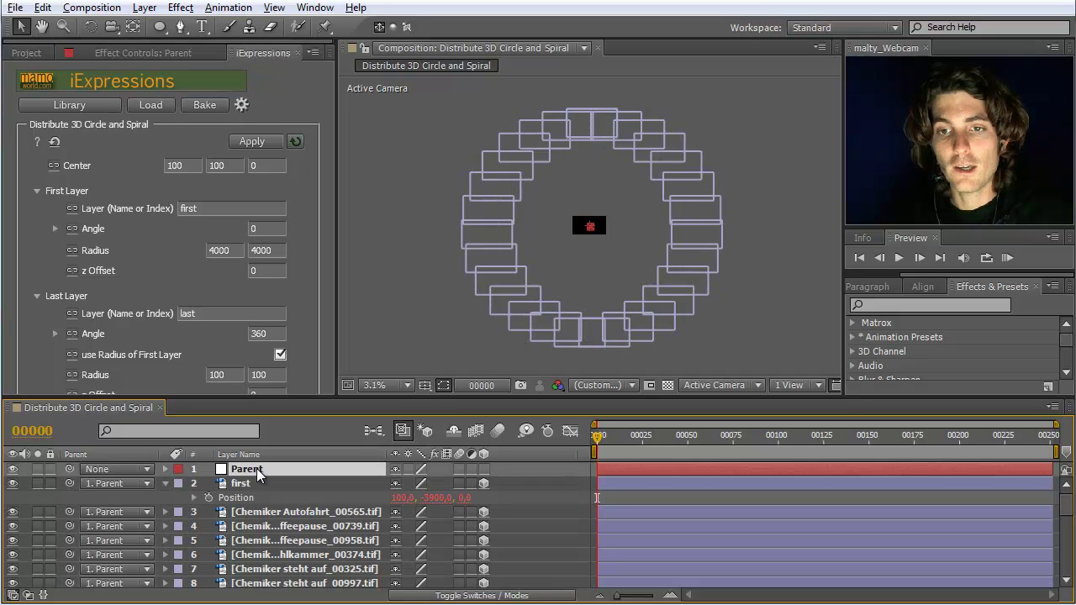
pyautogui.press('p')
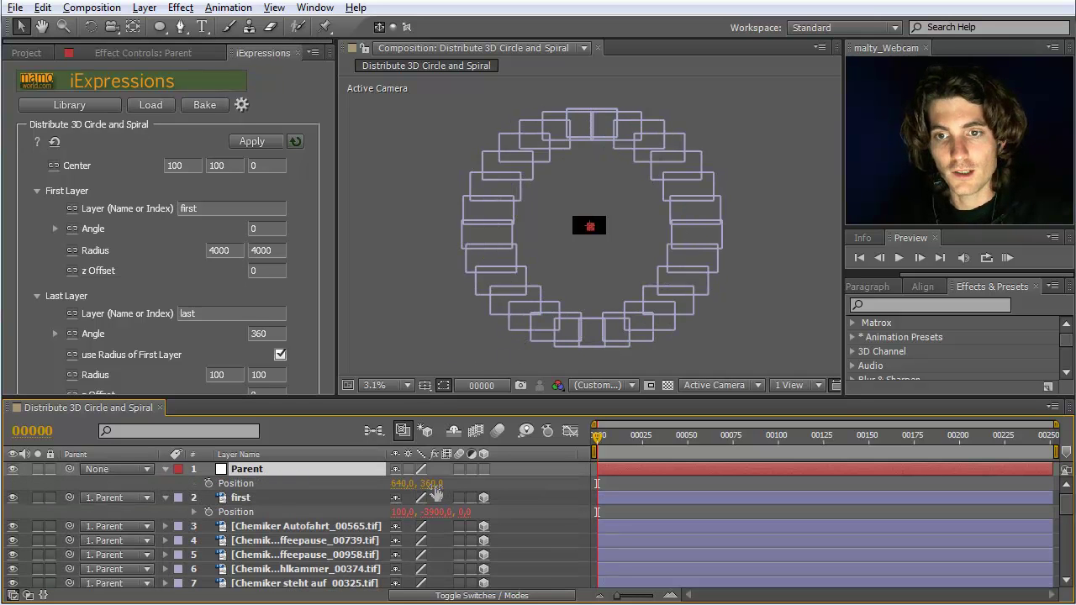
pyautogui.click(484, 468)
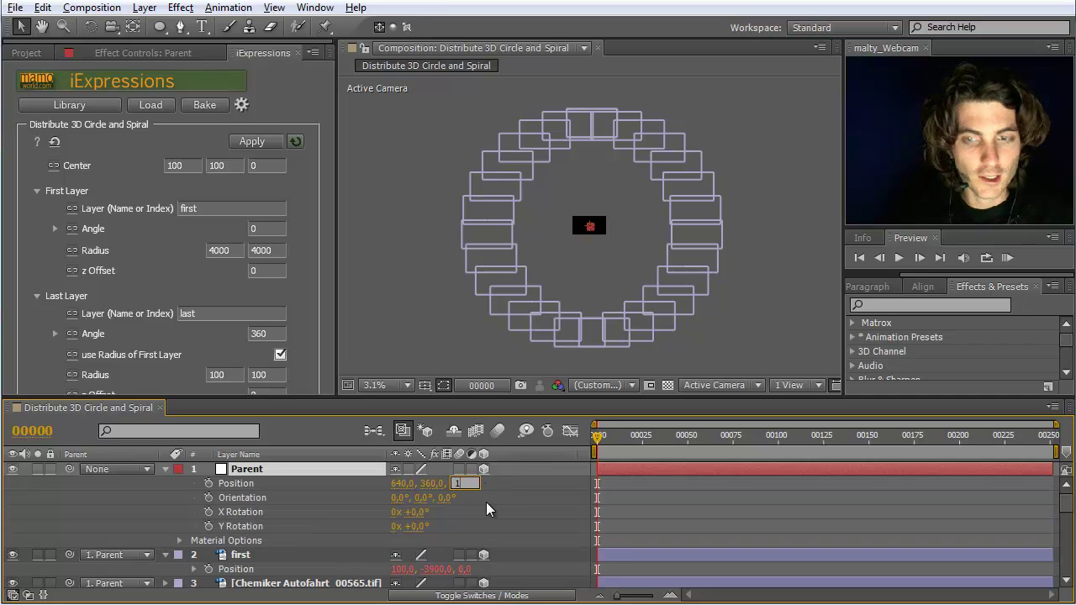
pyautogui.press('Return')
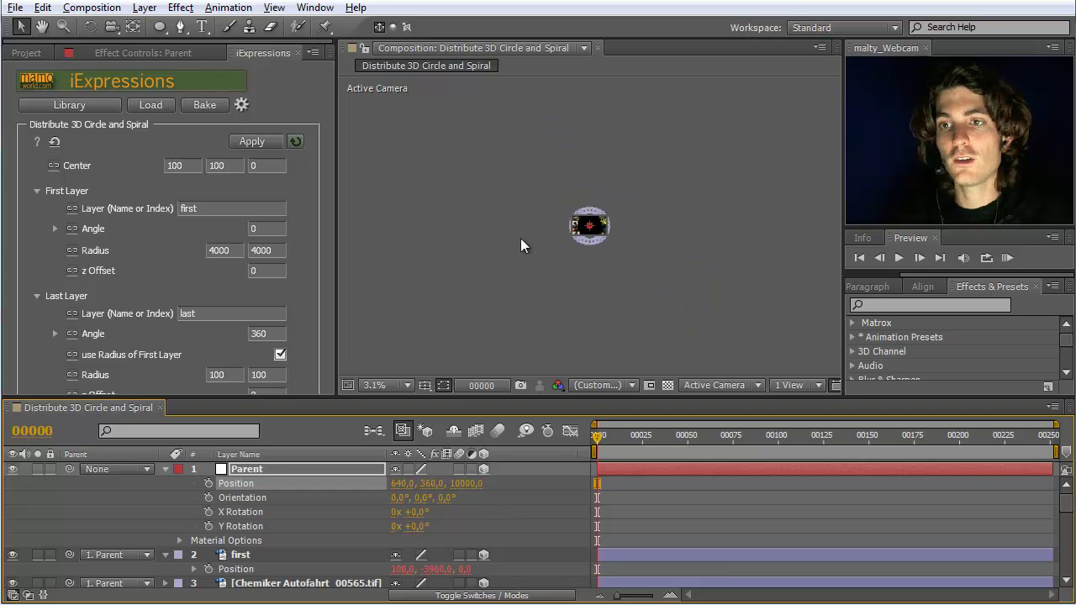
pyautogui.scroll(4, 584, 239)
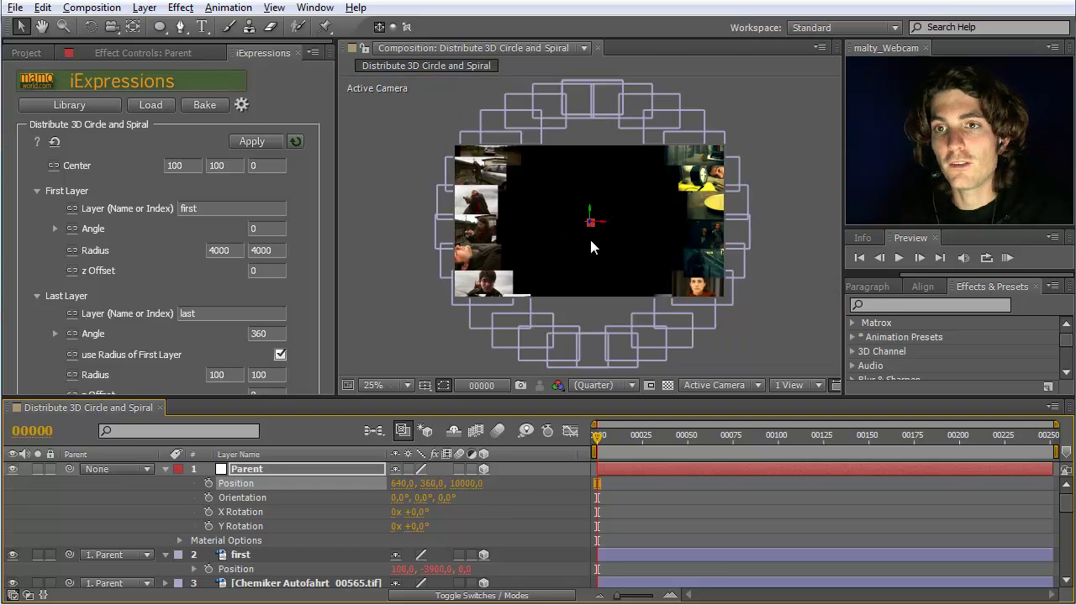
# Push the Parent null farther back by setting its Z position to 30000, and view the composition at 50%.
pyautogui.click(465, 483)
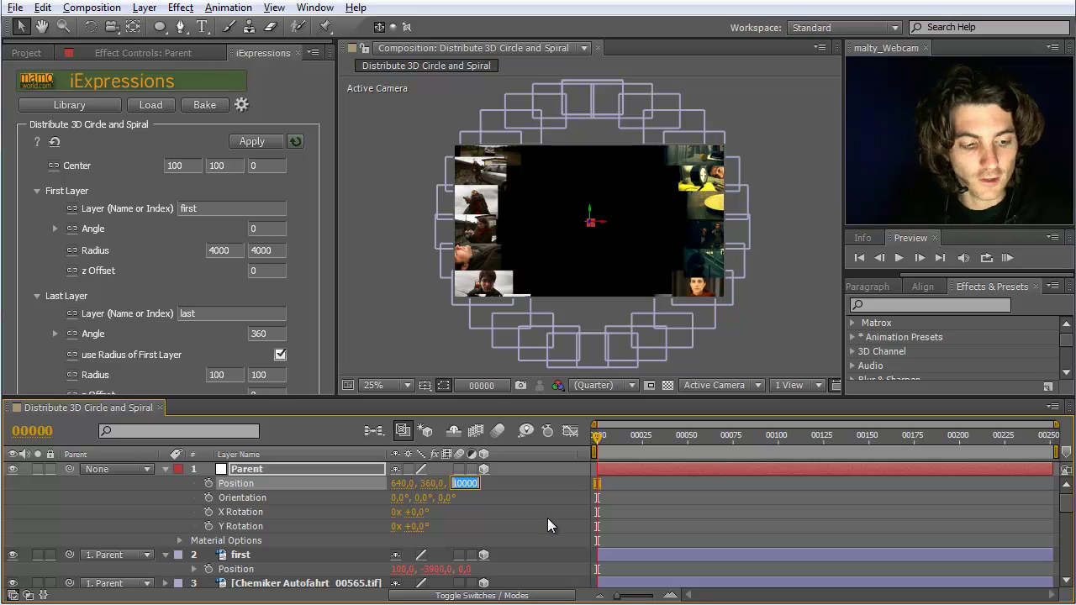
pyautogui.write('30000')
pyautogui.press('Return')
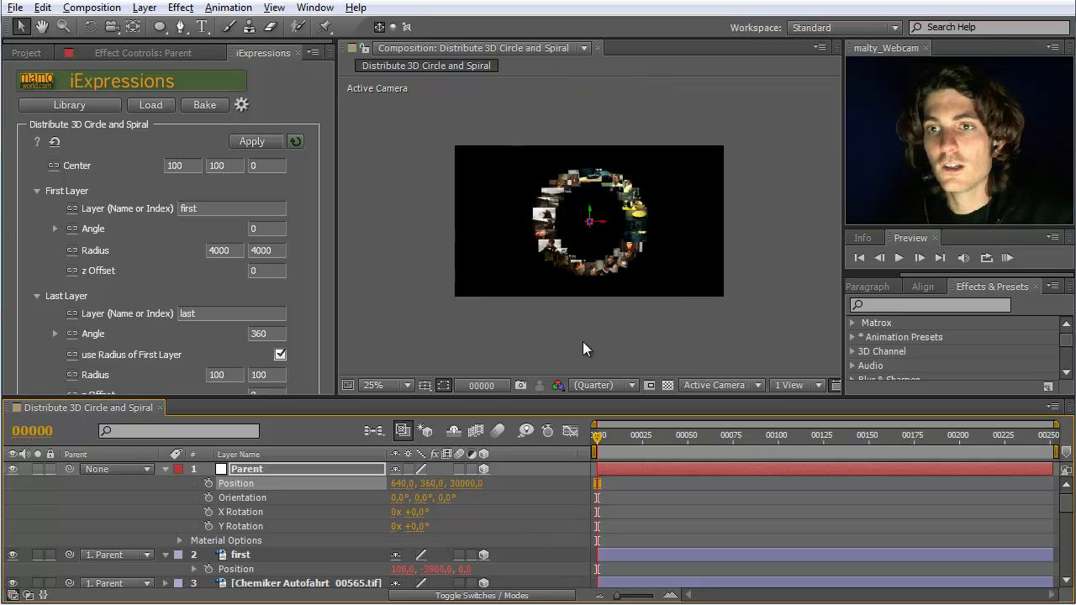
pyautogui.click(583, 341)
pyautogui.press('.')
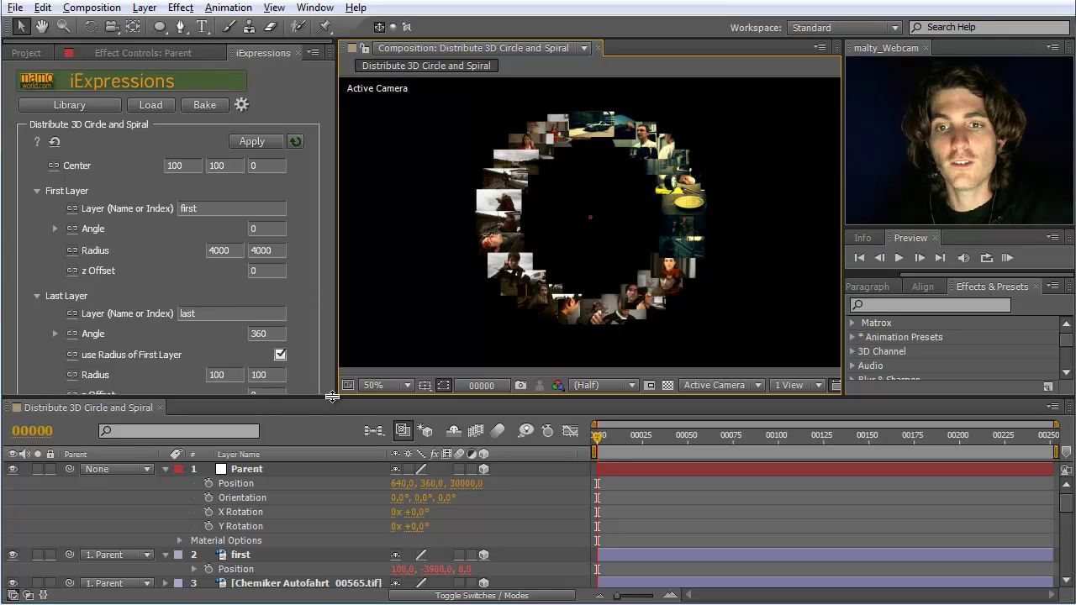
# Enlarge the expression settings area slightly and set the Last Layer z Offset to 1000.
pyautogui.moveTo(351, 402); pyautogui.dragTo(352, 401)
pyautogui.moveTo(350, 405); pyautogui.dragTo(350, 410)
pyautogui.click(253, 395)
pyautogui.doubleClick(253, 395)
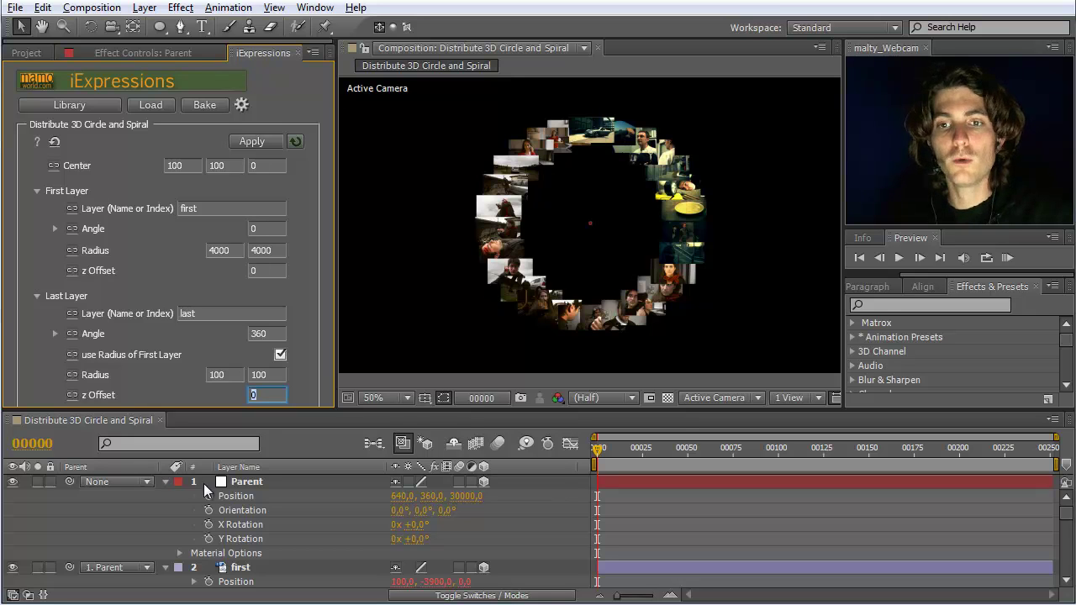
pyautogui.write('1000')
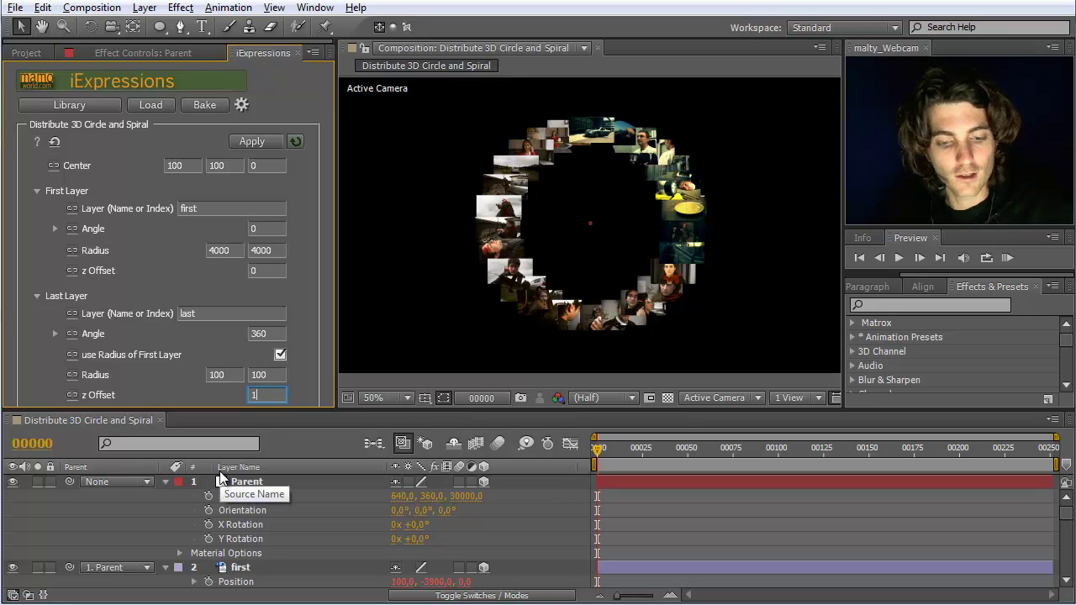
# Select all layers from "first" through "last" and reapply the expression with the Last Layer z Offset of 1000.
pyautogui.click(245, 570)
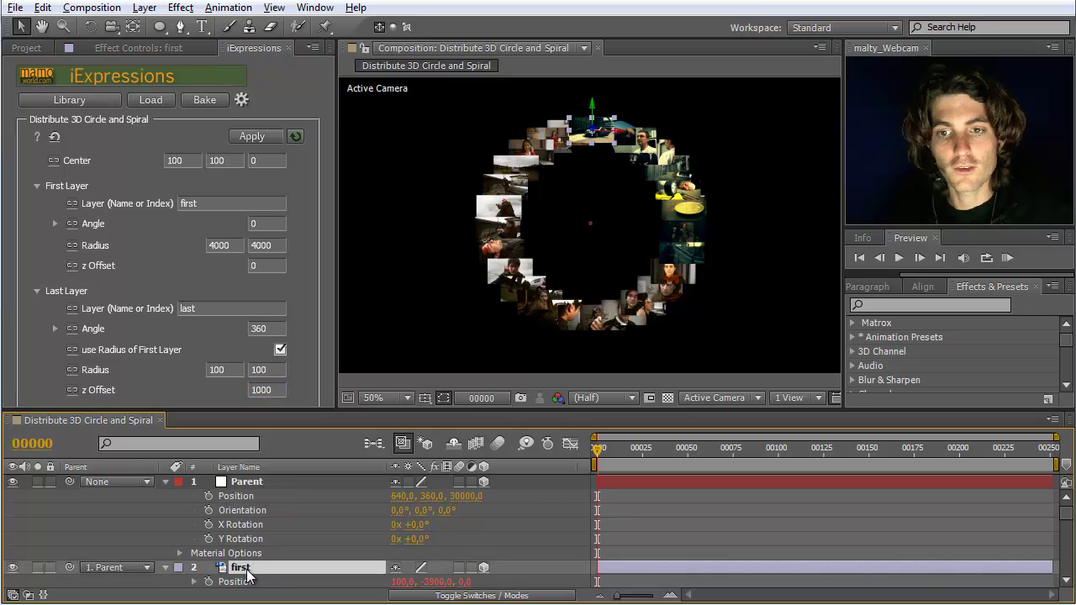
pyautogui.scroll(-10, 251, 578)
pyautogui.keyDown('shift'); pyautogui.click(251, 578); pyautogui.keyUp('shift')
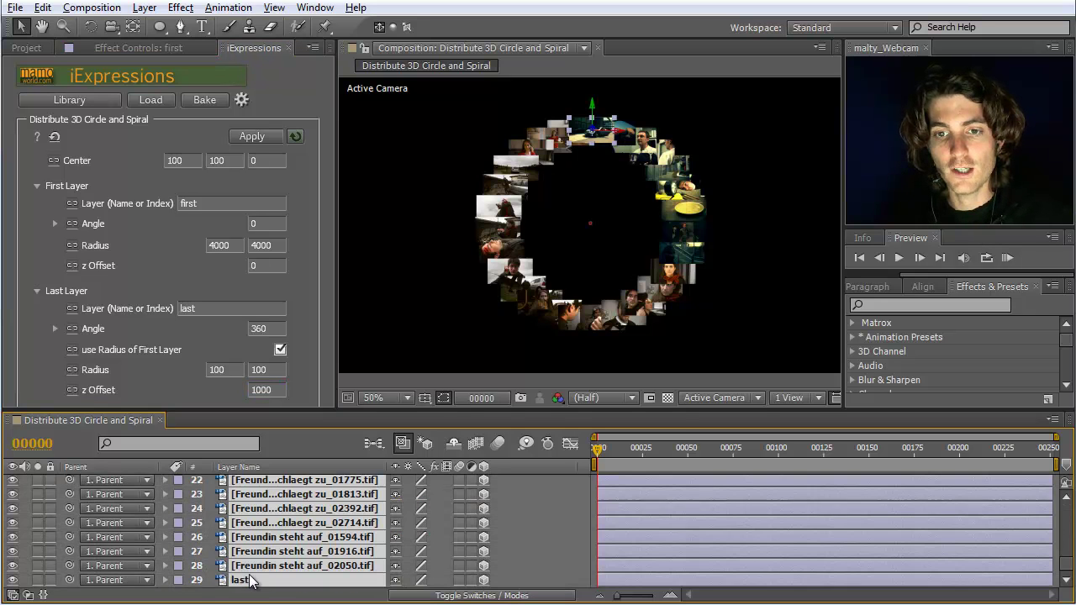
pyautogui.click(256, 137)
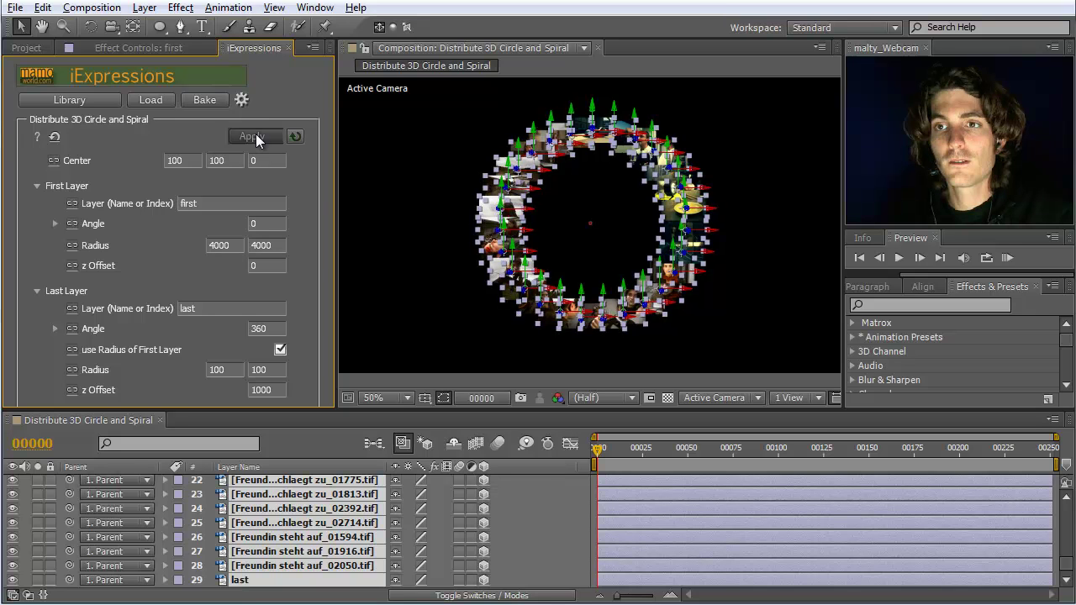
pyautogui.click(413, 265)
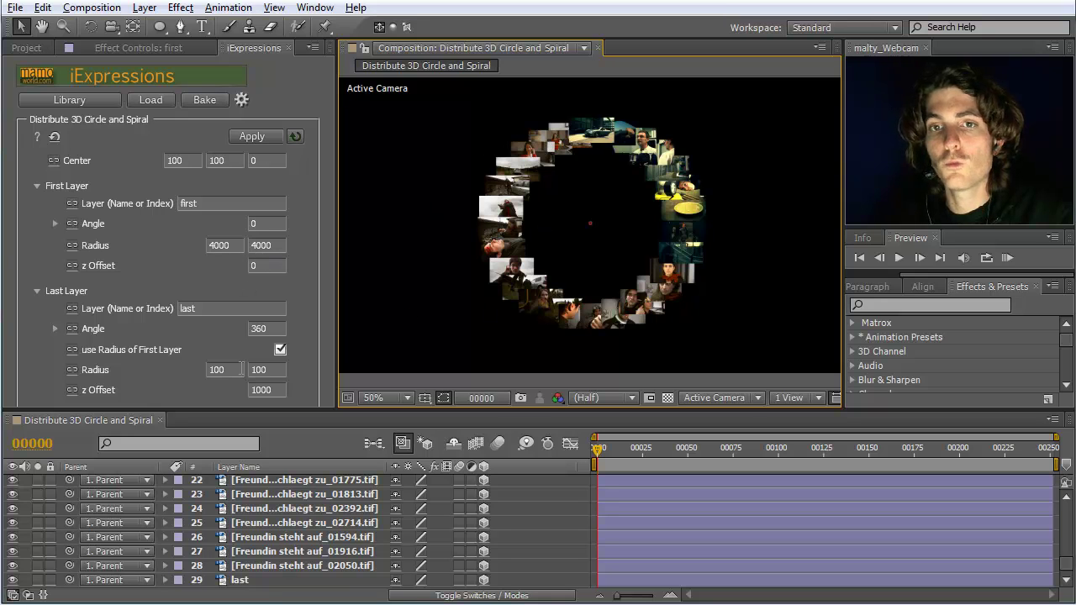
# Increase the Last Layer z Offset of the circle expression to 10000.
pyautogui.click(270, 390)
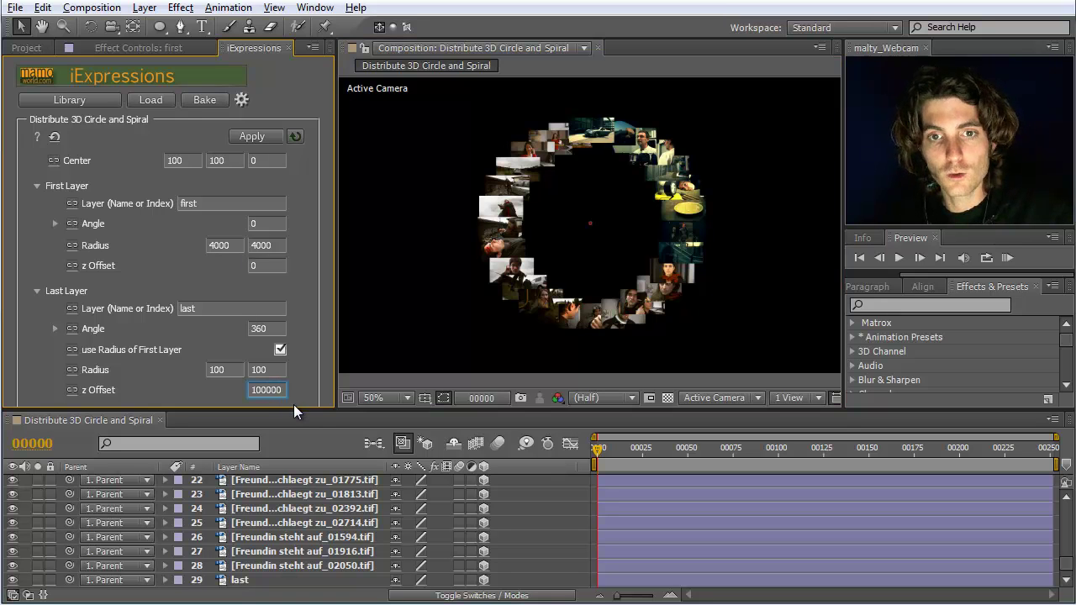
pyautogui.write('00')
pyautogui.press('BackSpace')
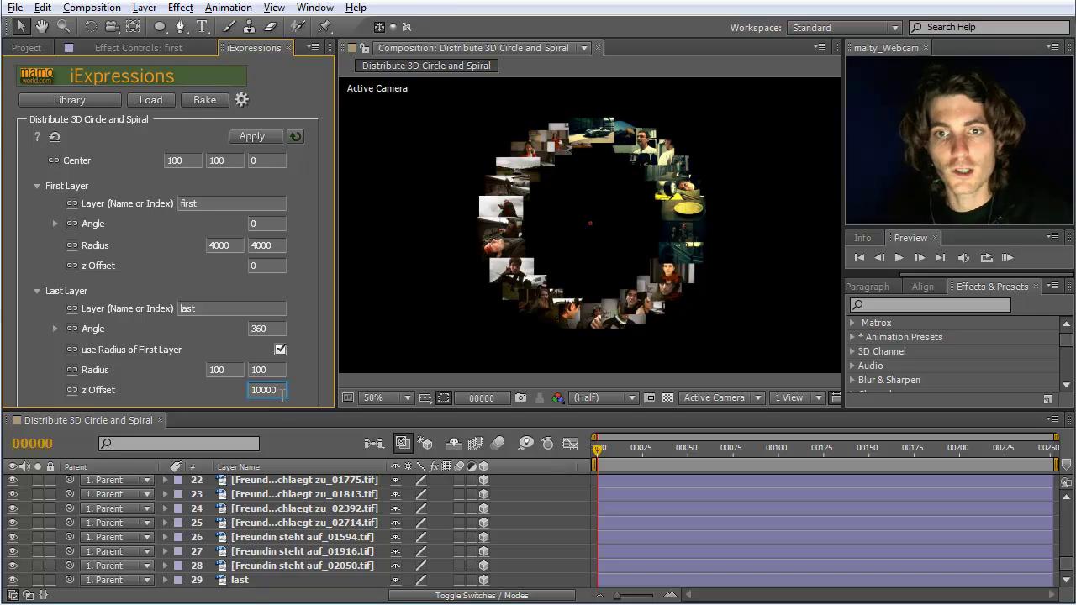
# Select all layers from "last" back up to "first" and reapply the expression with the z Offset of 10000.
pyautogui.click(250, 581)
pyautogui.scroll(10, 252, 580)
pyautogui.press('e')
pyautogui.press('e')
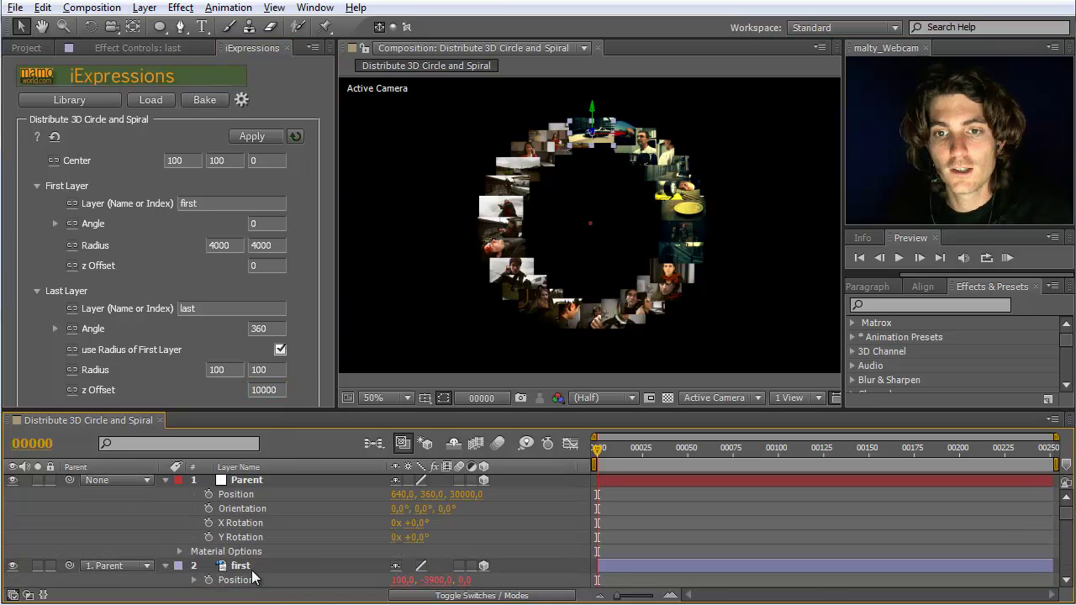
pyautogui.scroll(-1, 254, 571)
pyautogui.scroll(1, 259, 568)
pyautogui.click(252, 565)
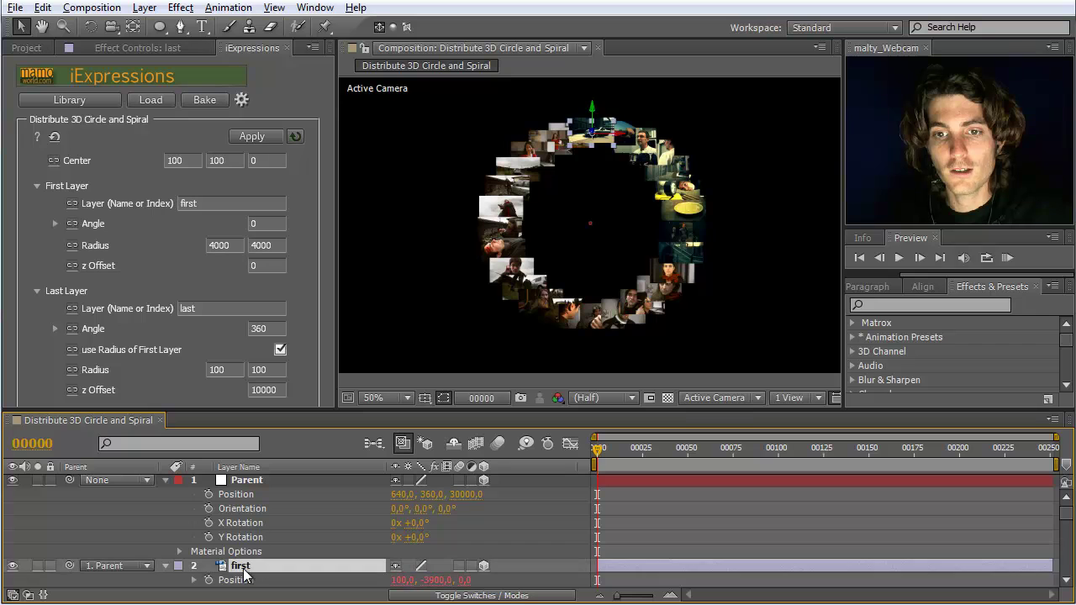
pyautogui.click(251, 137)
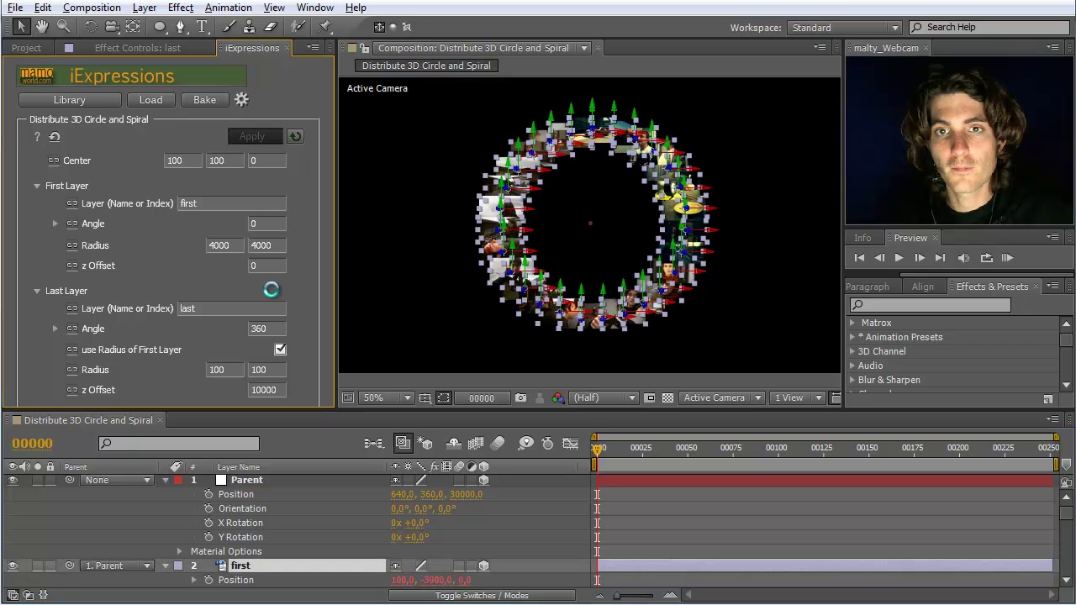
pyautogui.click(441, 298)
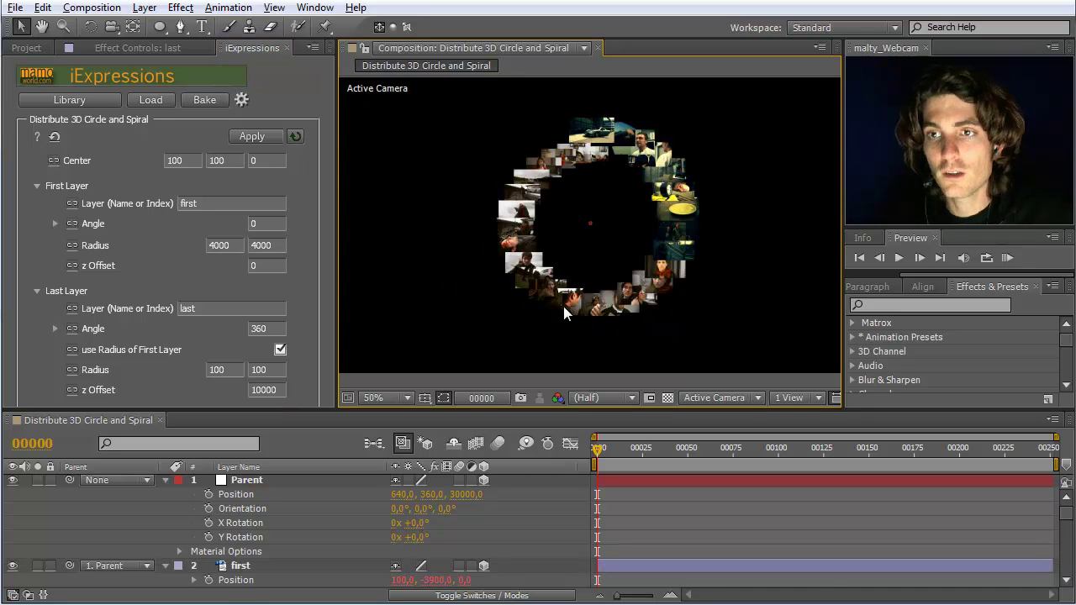
# Set the Last Layer z Offset to 100000 and reapply the expression to all layers from "first" through "last".
pyautogui.click(275, 389)
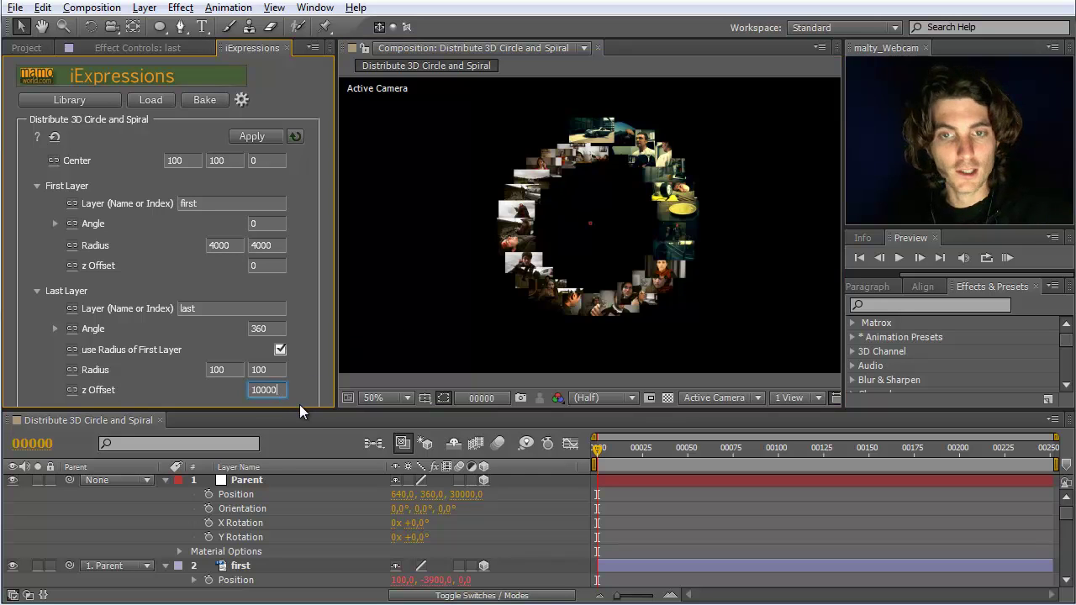
pyautogui.click(245, 565)
pyautogui.scroll(-8, 246, 568)
pyautogui.scroll(-1, 248, 572)
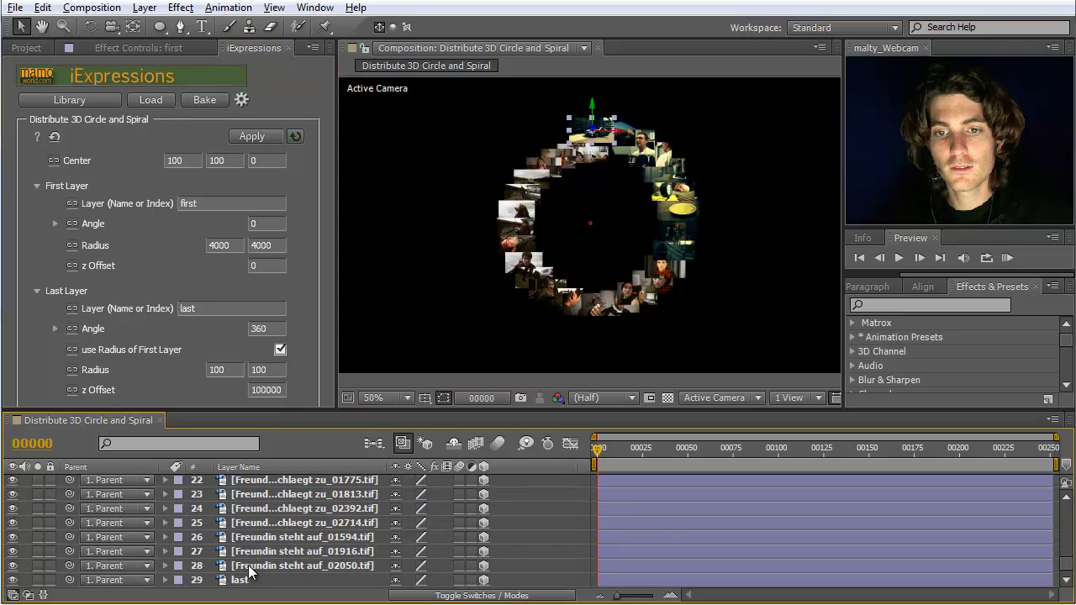
pyautogui.keyDown('shift'); pyautogui.click(240, 580); pyautogui.keyUp('shift')
pyautogui.click(245, 137)
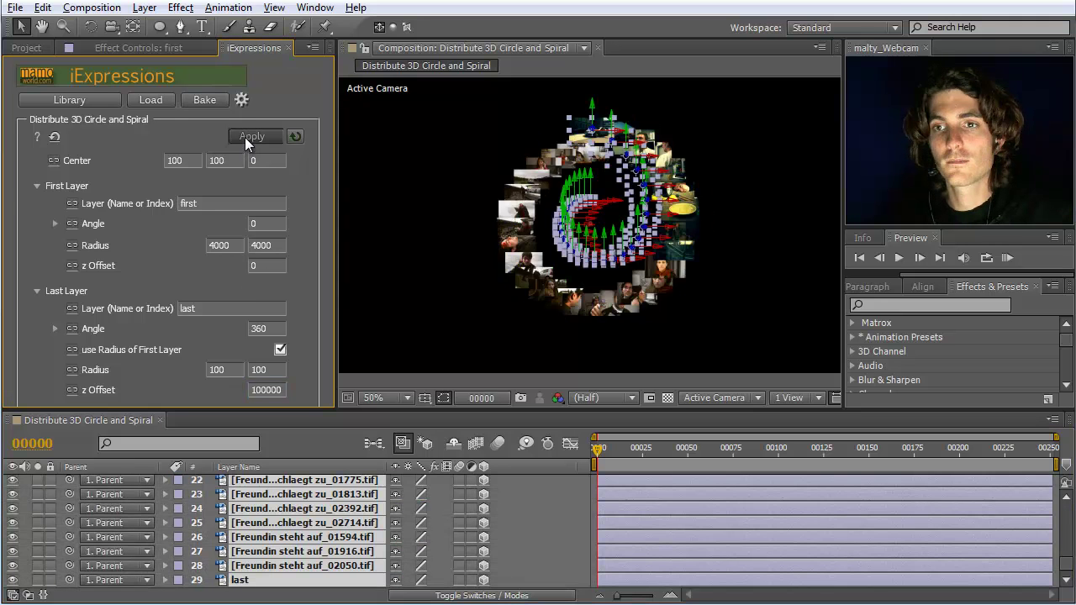
pyautogui.click(438, 248)
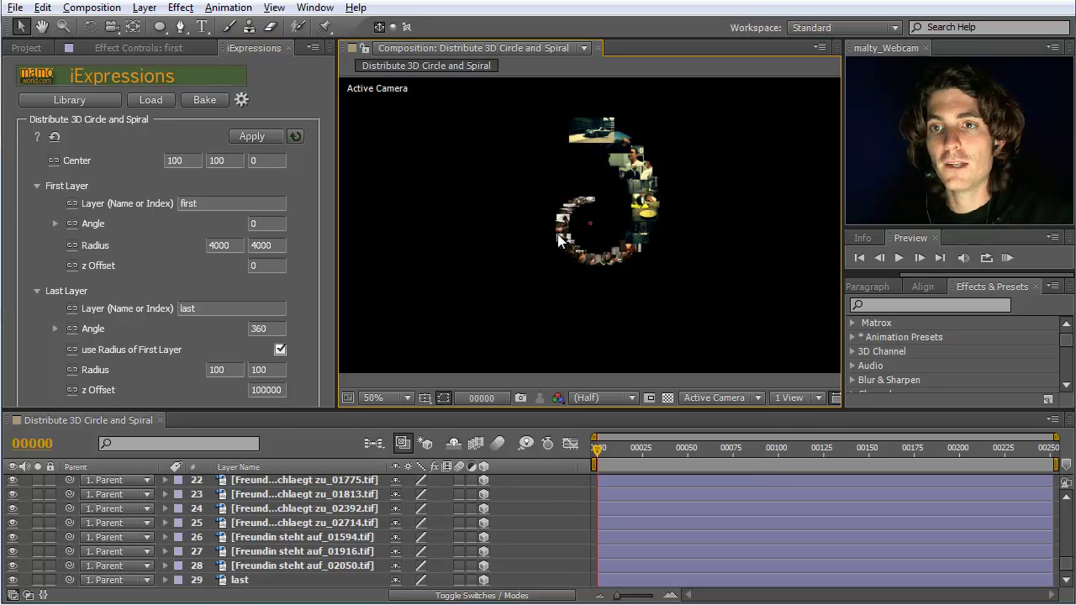
pyautogui.press('.')
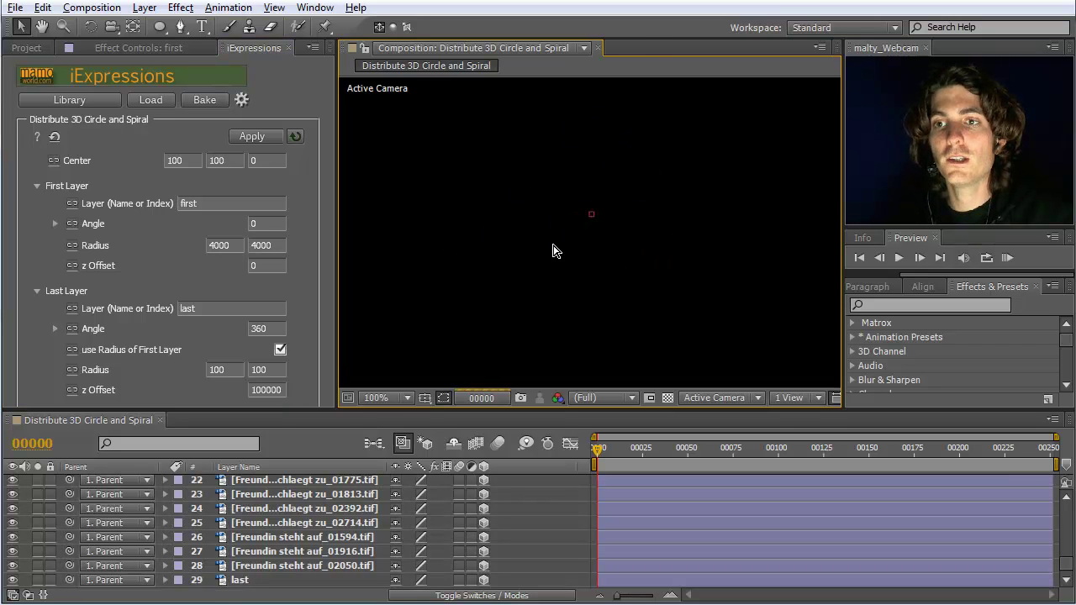
pyautogui.press(',')
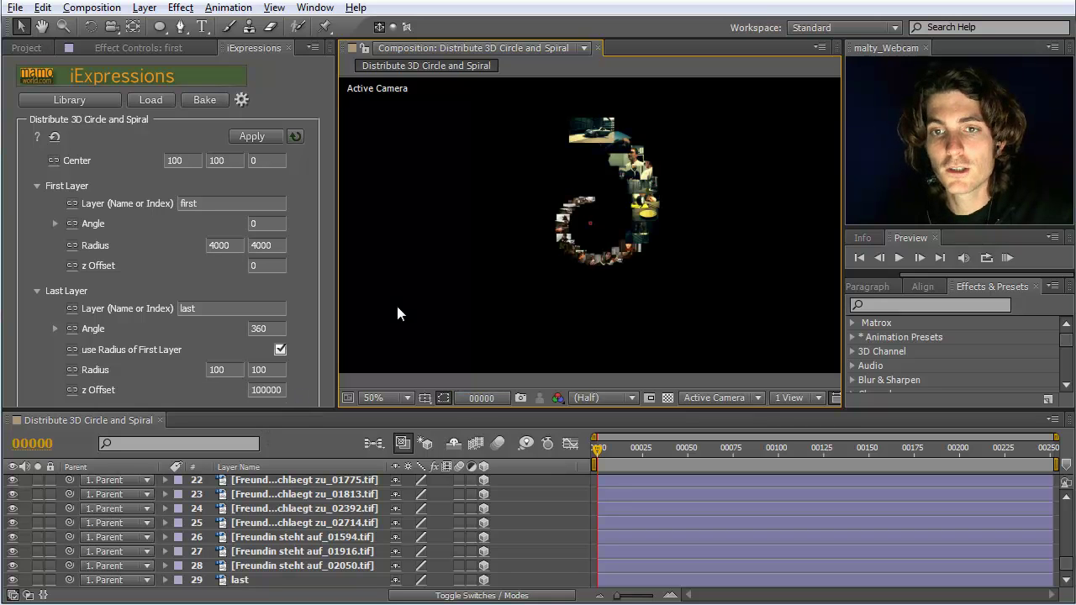
pyautogui.click(277, 390)
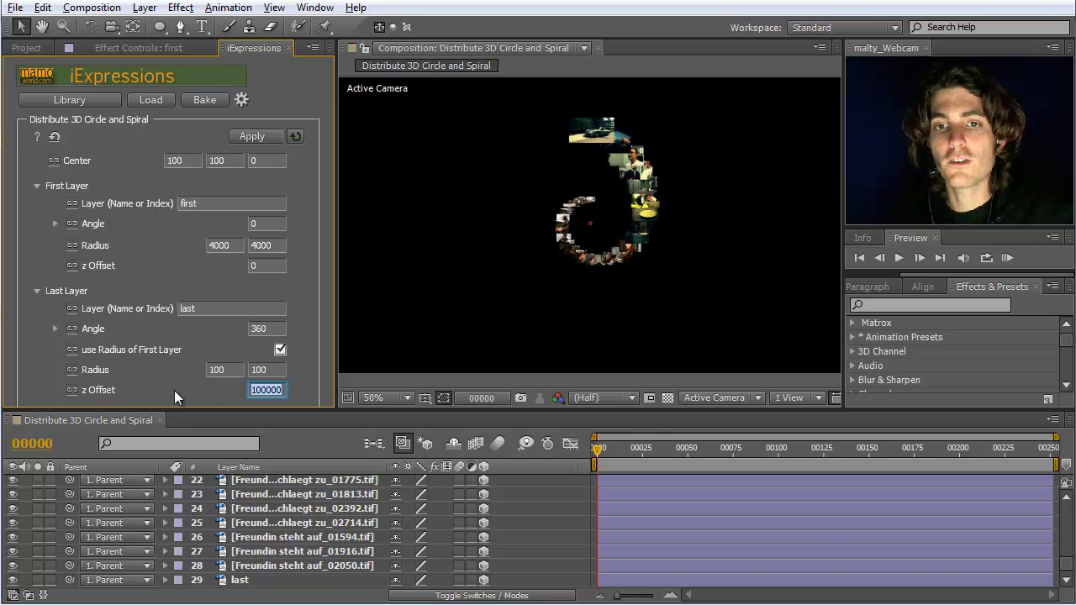
pyautogui.click(281, 266)
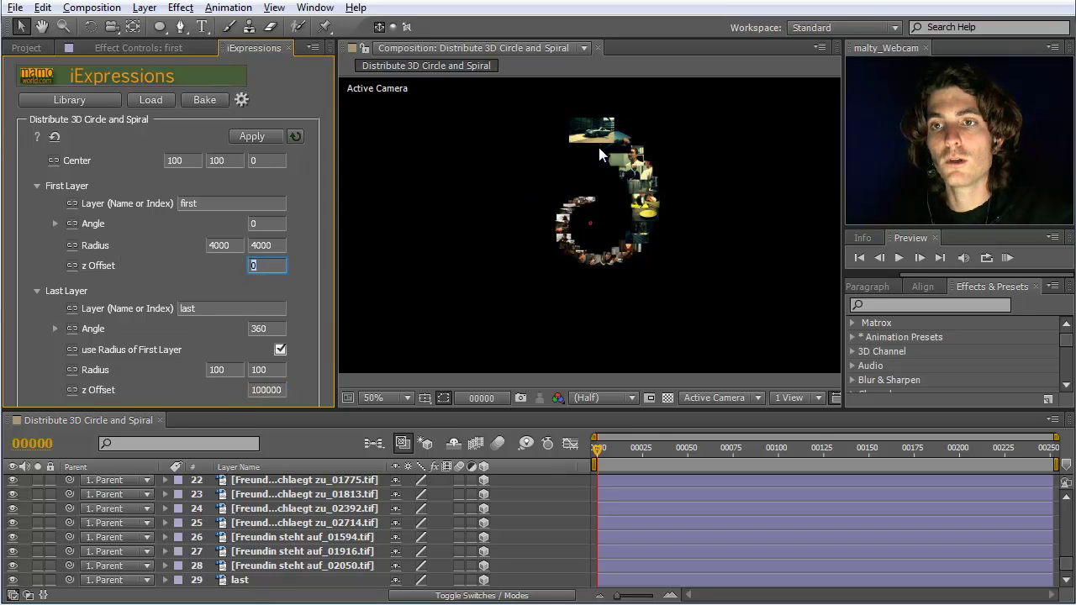
pyautogui.click(572, 284)
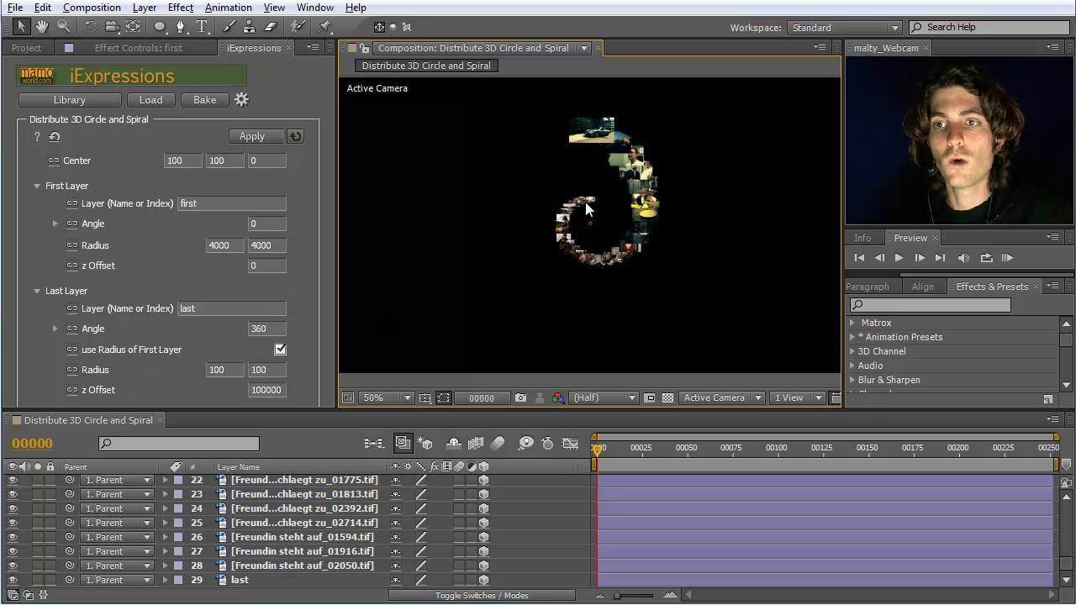
# Set the Last Layer angle to 2*360 (720) so the layers make two full turns.
pyautogui.click(266, 328)
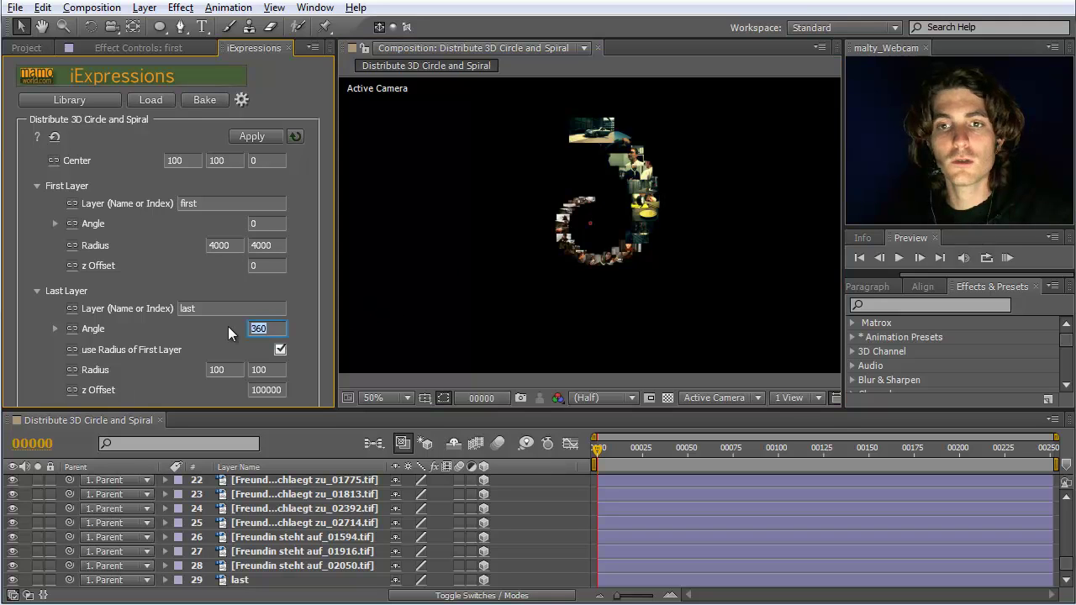
pyautogui.click(274, 329)
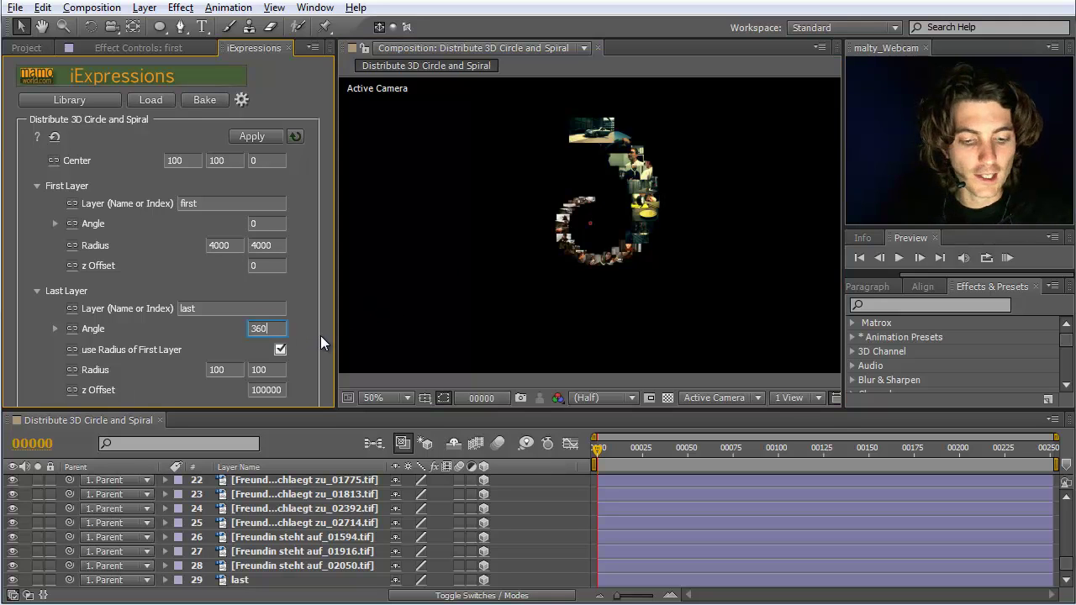
pyautogui.write('2*360')
pyautogui.press('Return')
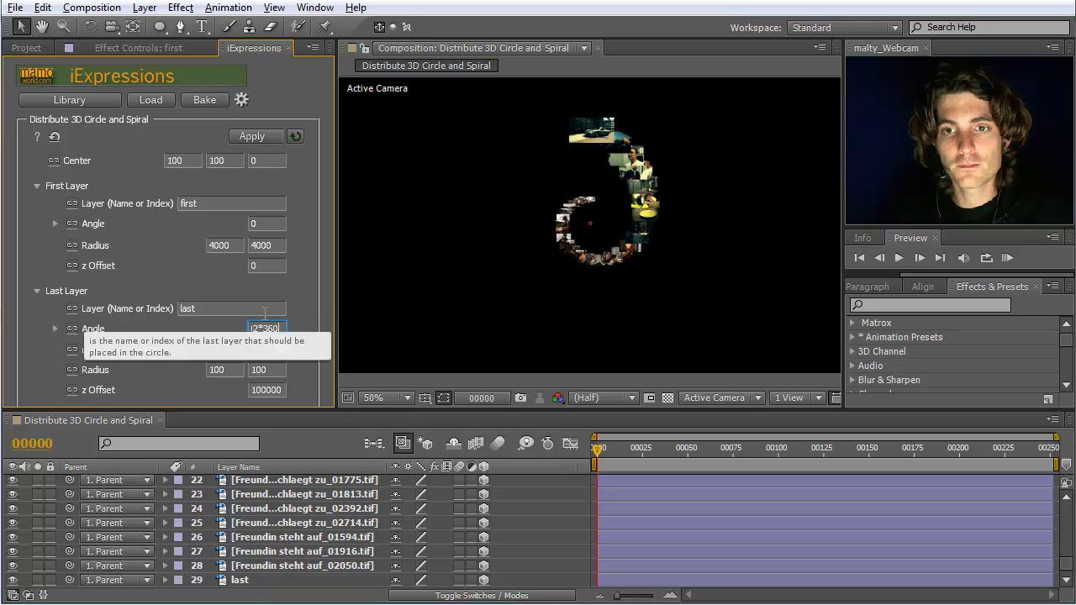
pyautogui.click(277, 328)
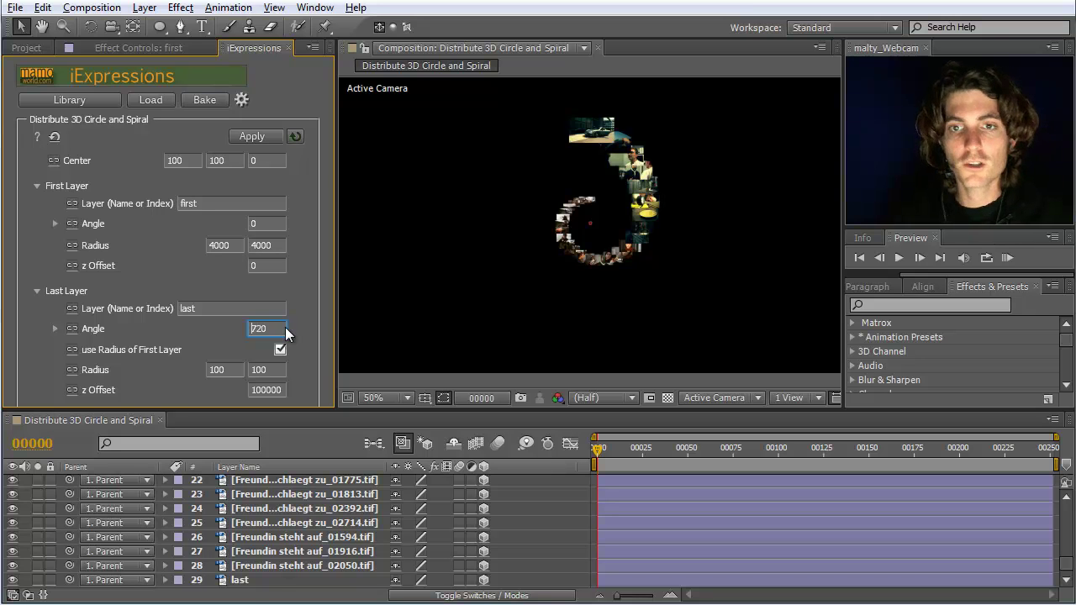
# Select all layers from "last" up to "first", reapply the spiral expression with the 720 Last Layer angle, and deselect the layers.
pyautogui.click(248, 576)
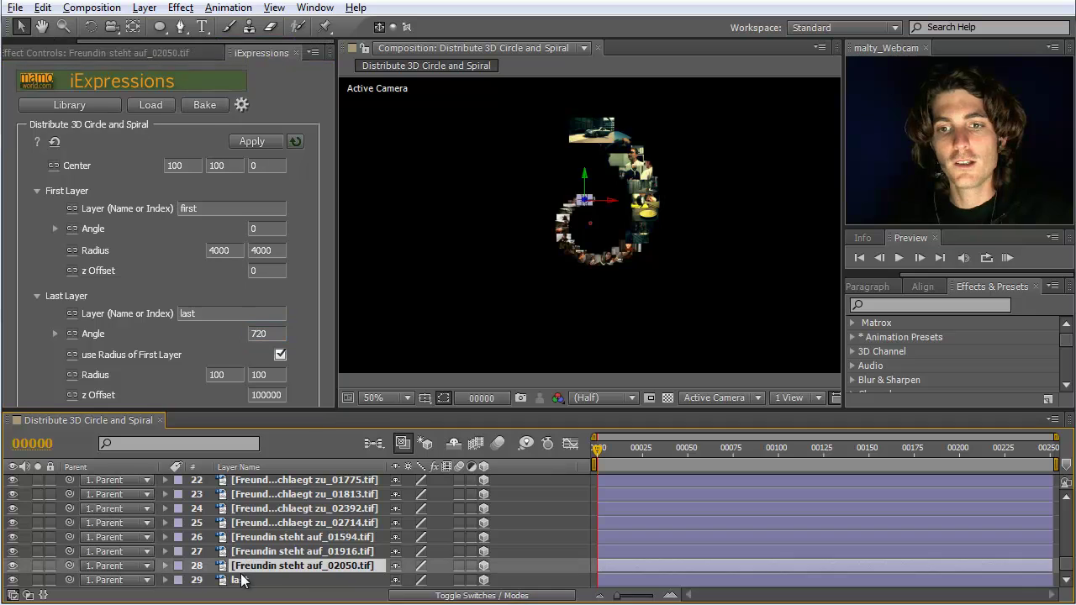
pyautogui.scroll(5, 250, 572)
pyautogui.scroll(10, 248, 571)
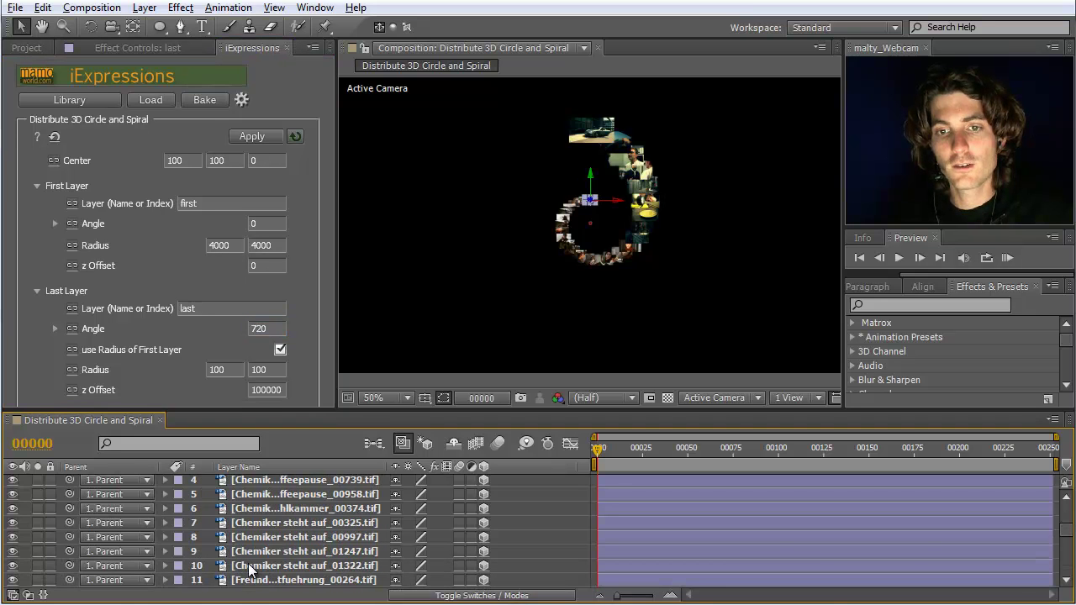
pyautogui.click(242, 524)
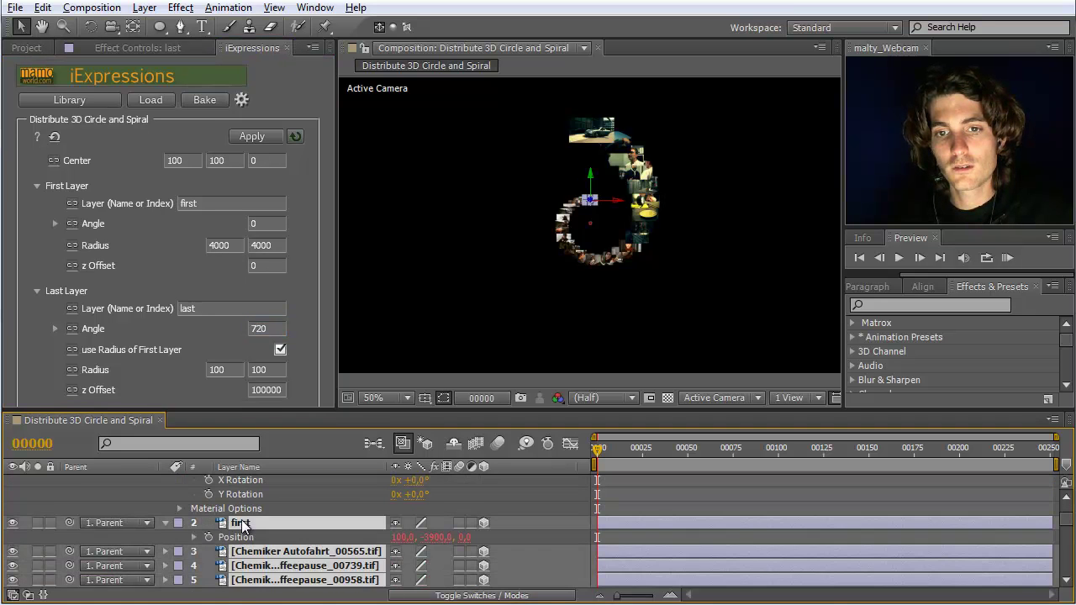
pyautogui.click(252, 138)
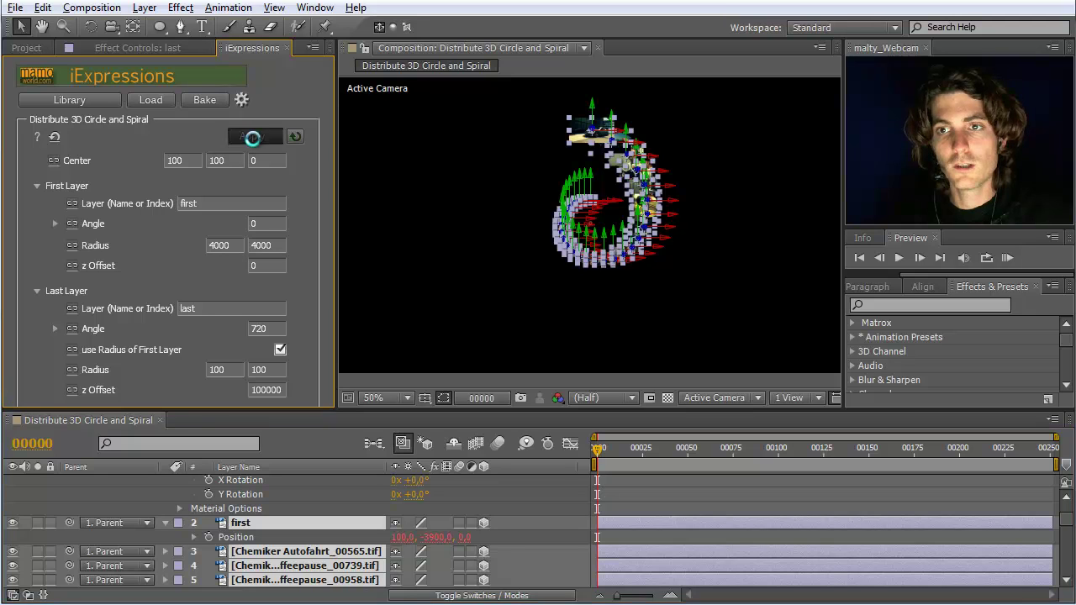
pyautogui.click(462, 205)
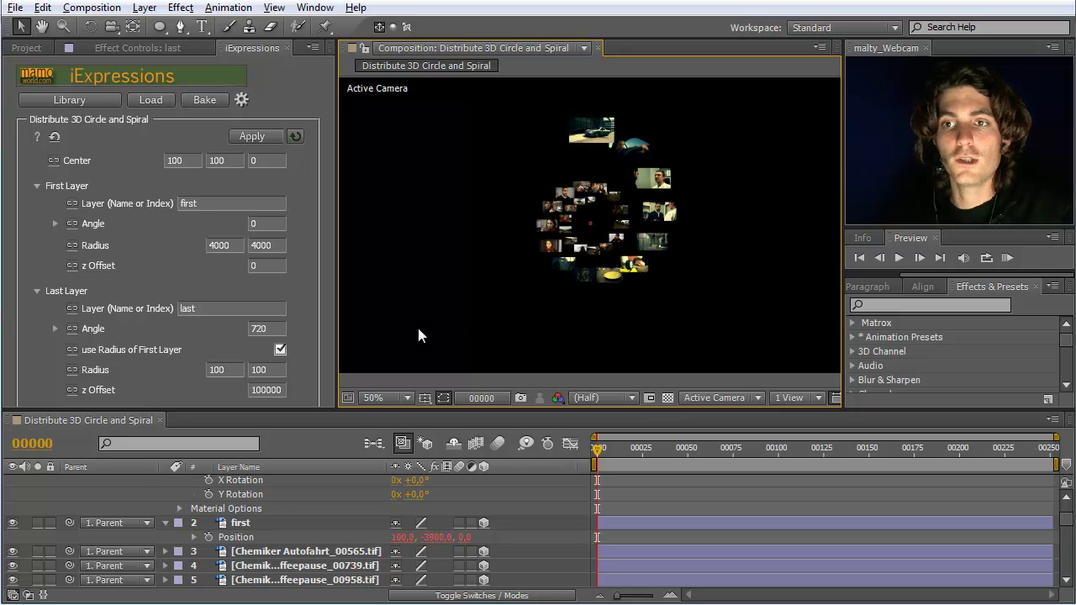
# Keyframe the Parent layer's Position at frame 0, and set its z position to 0 at the final frame, 251.
pyautogui.scroll(1, 312, 488)
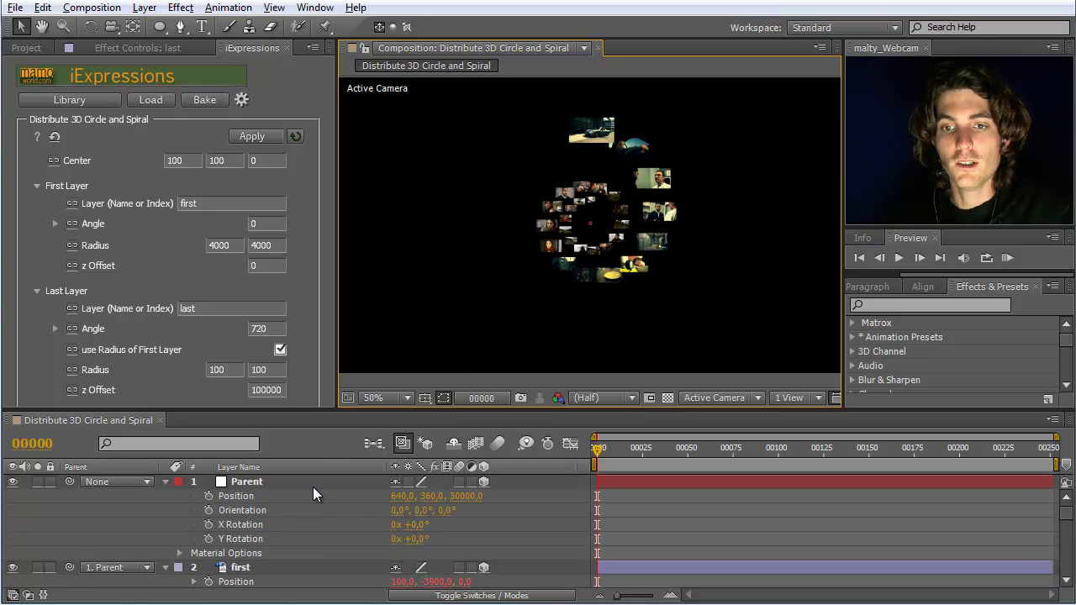
pyautogui.click(260, 481)
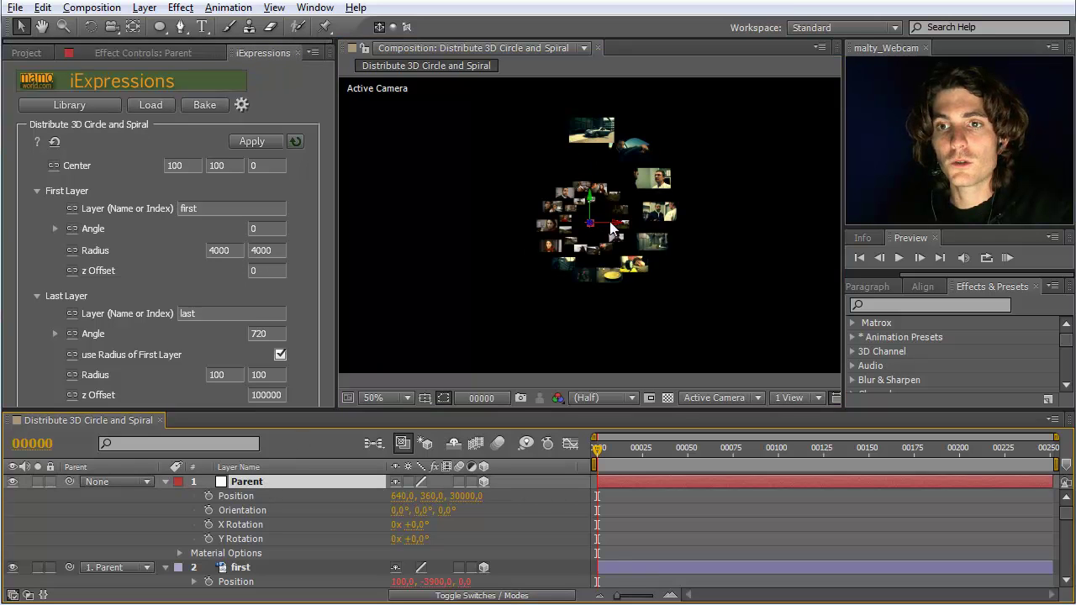
pyautogui.click(209, 496)
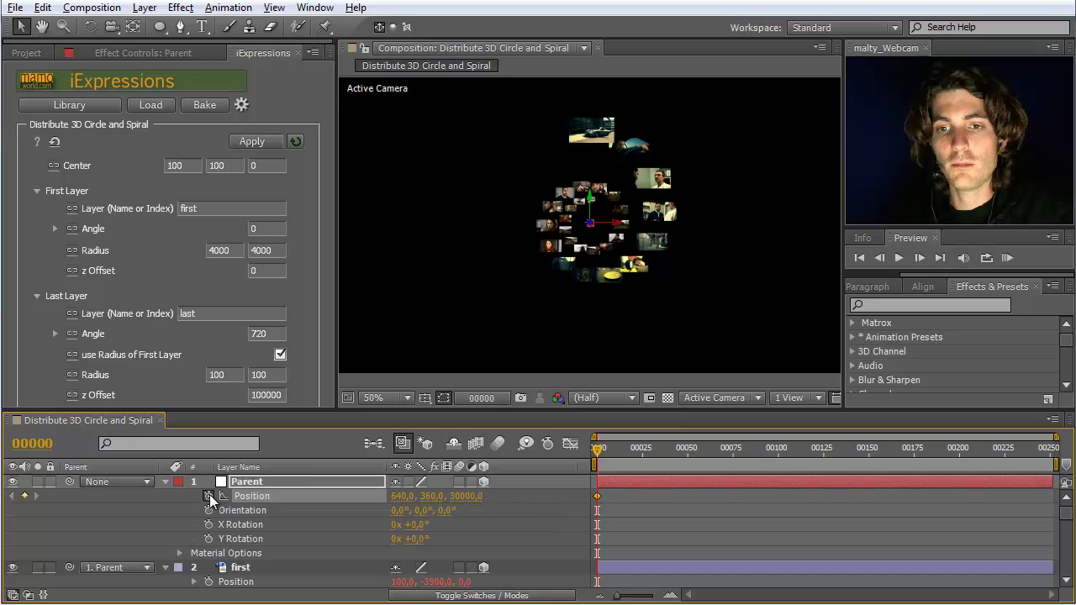
pyautogui.click(597, 449)
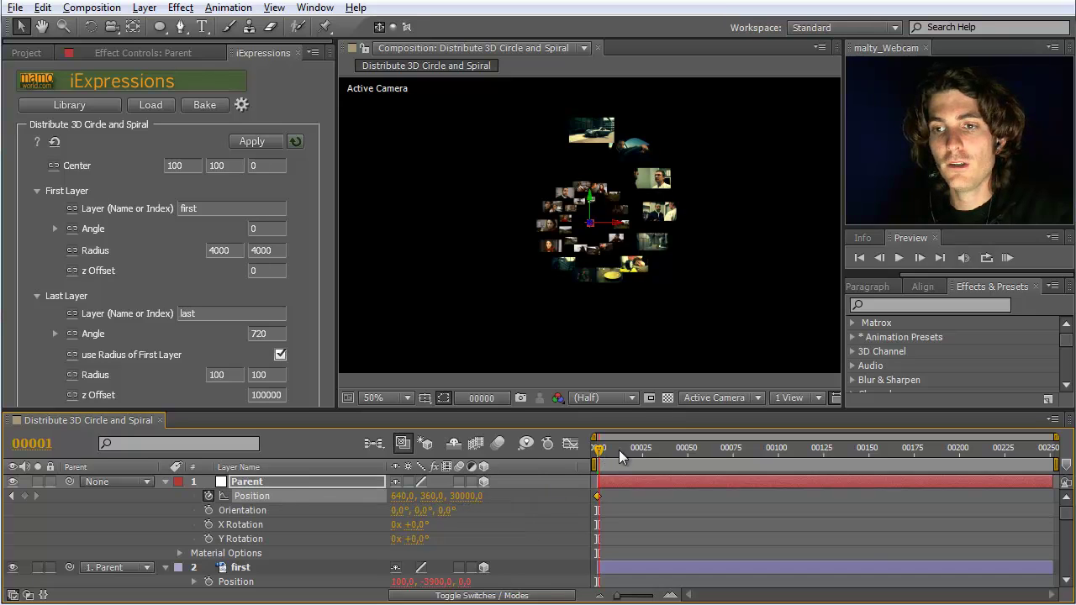
pyautogui.moveTo(812, 453); pyautogui.dragTo(1061, 460)
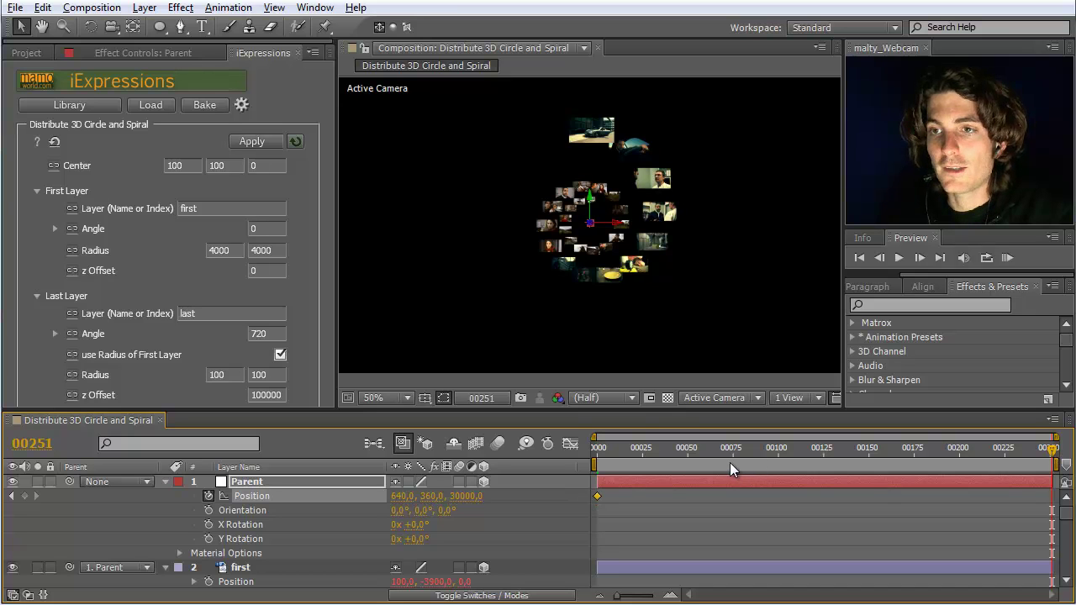
pyautogui.click(465, 496)
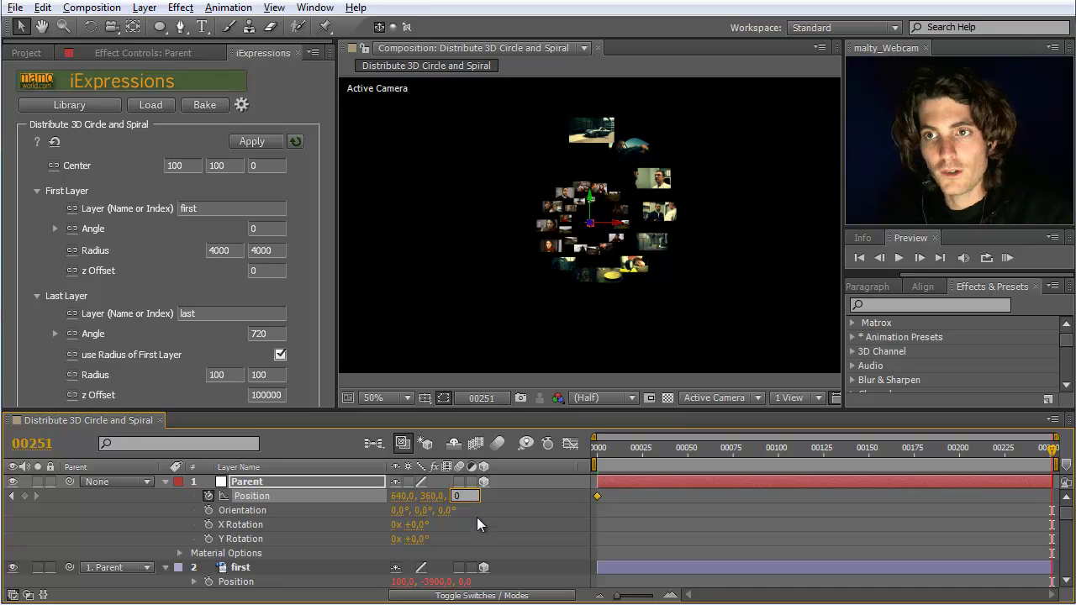
pyautogui.press('Return')
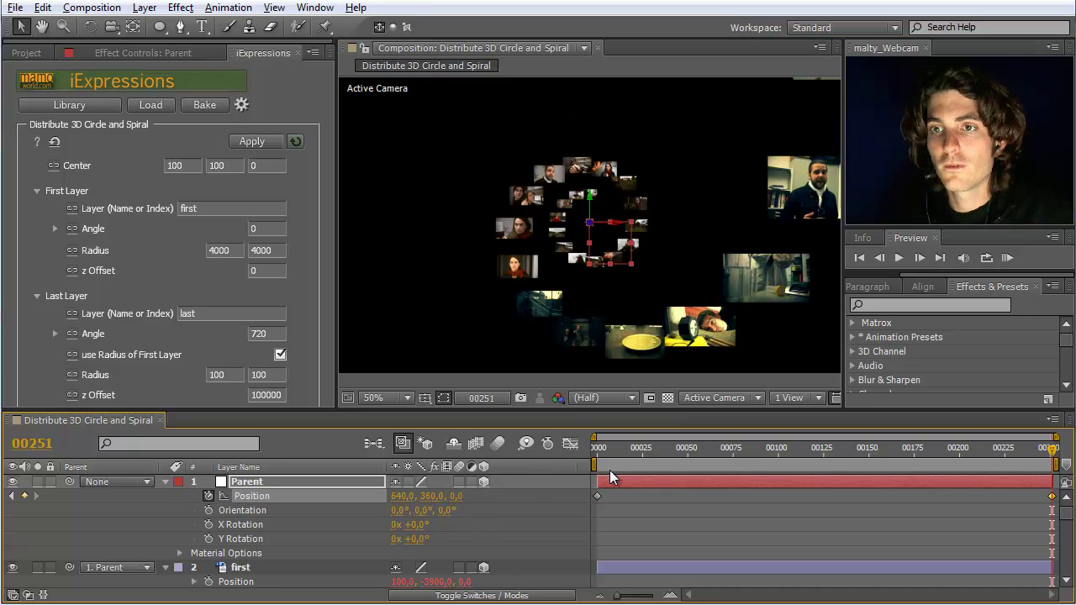
# Scrub the timeline from the start to frame 174 to examine how the spiral moves toward the camera.
pyautogui.moveTo(1051, 450); pyautogui.dragTo(598, 453)
pyautogui.click(622, 451)
pyautogui.click(674, 452)
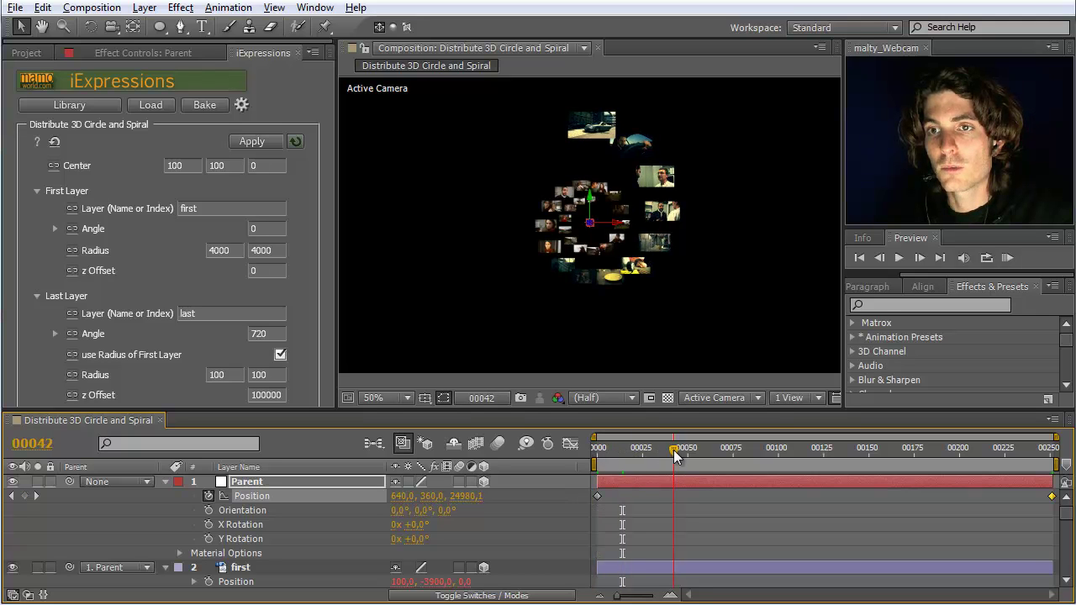
pyautogui.click(701, 454)
pyautogui.click(745, 458)
pyautogui.click(764, 453)
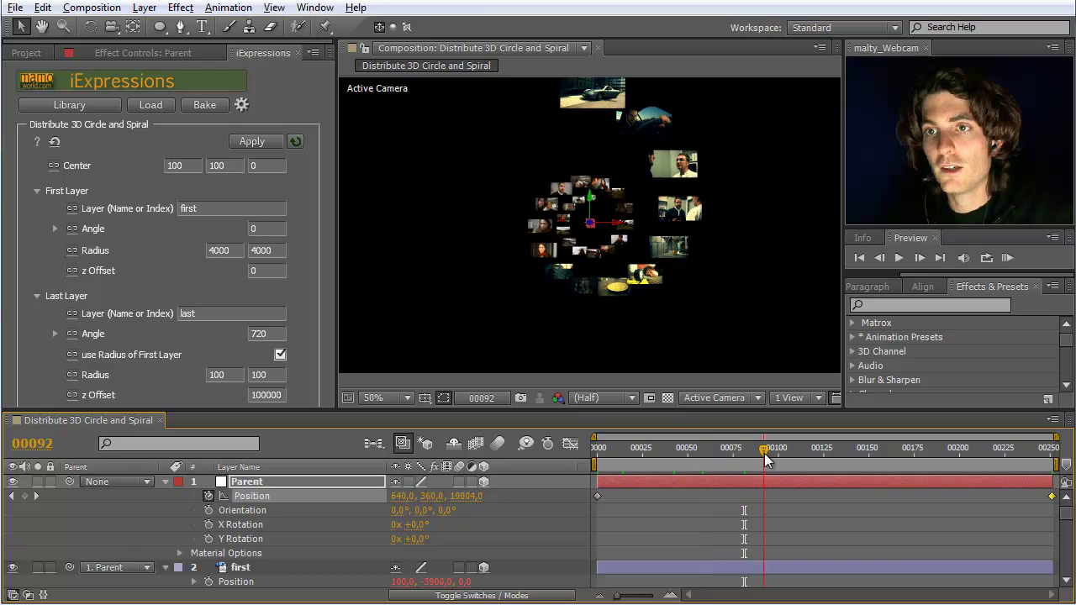
pyautogui.click(823, 456)
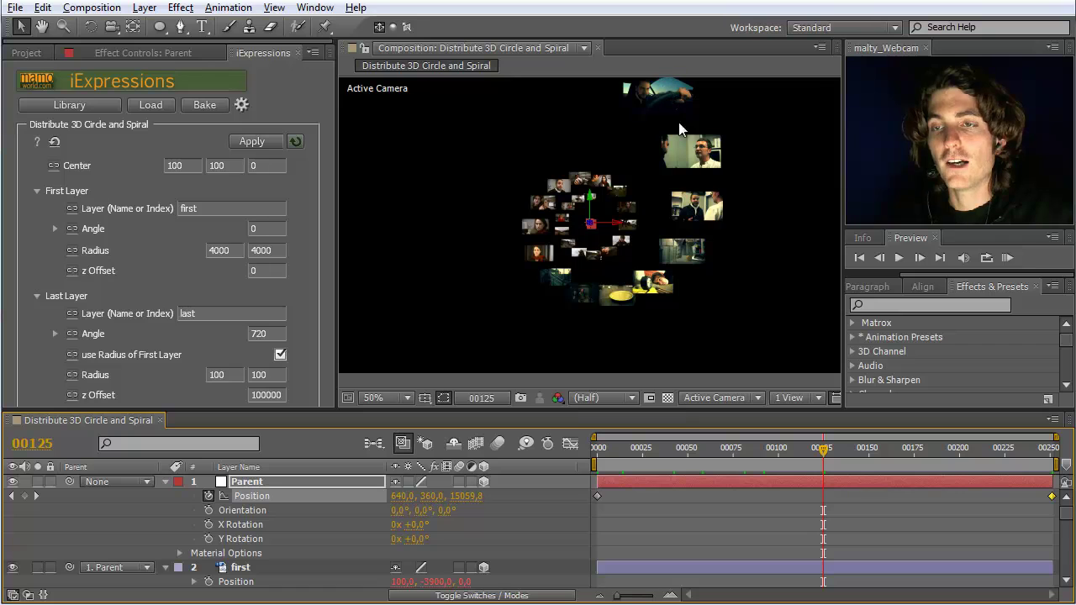
pyautogui.click(844, 450)
pyautogui.click(882, 455)
pyautogui.click(913, 463)
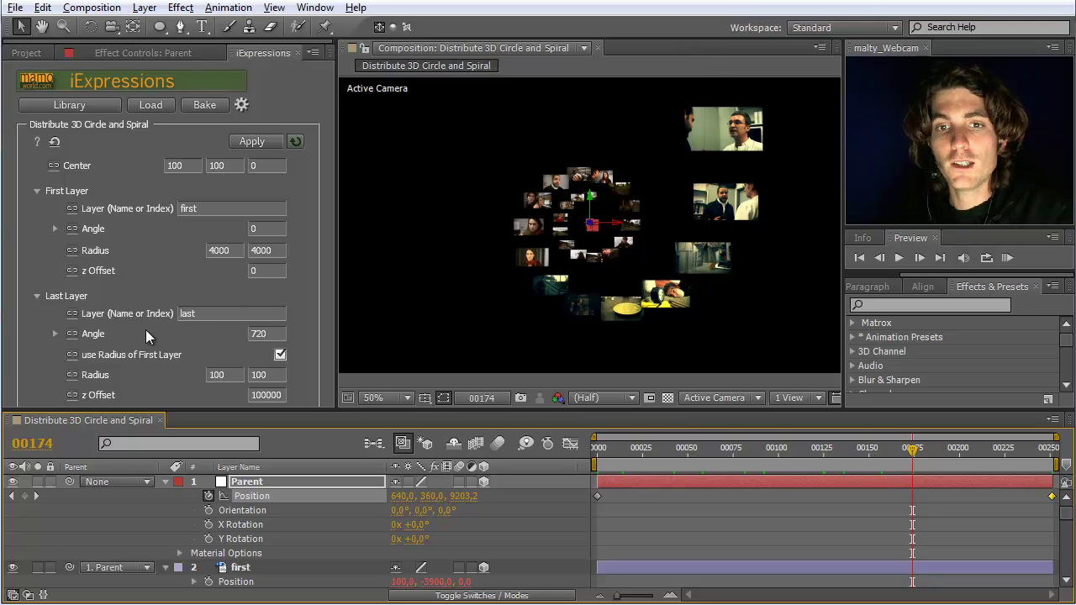
# Collapse the Last Layer and First Layer settings and set the Layer Offset of the spiral expression to 5.
pyautogui.click(36, 296)
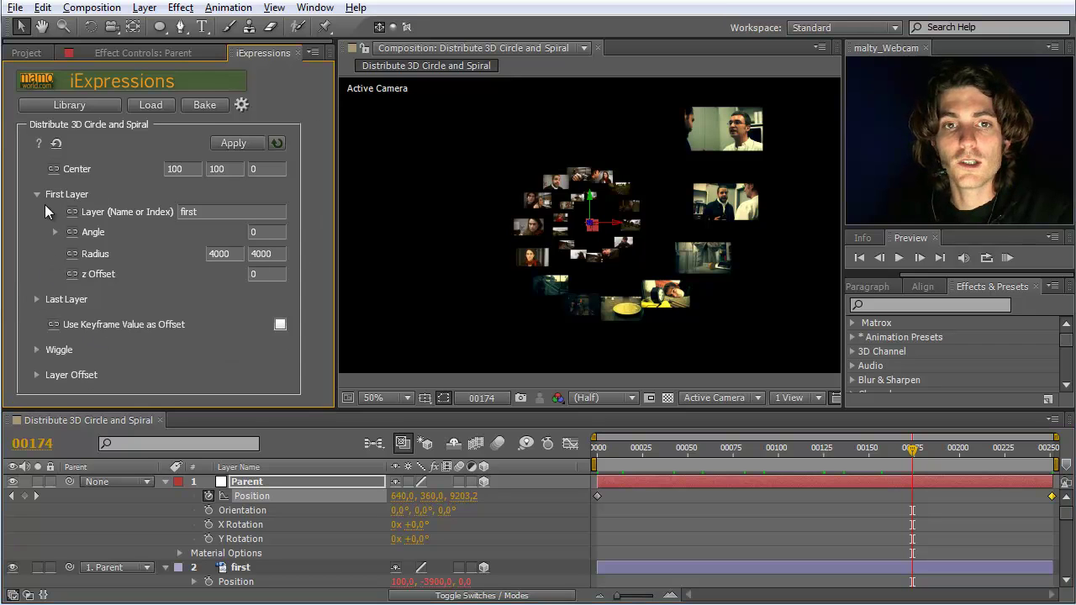
pyautogui.click(36, 194)
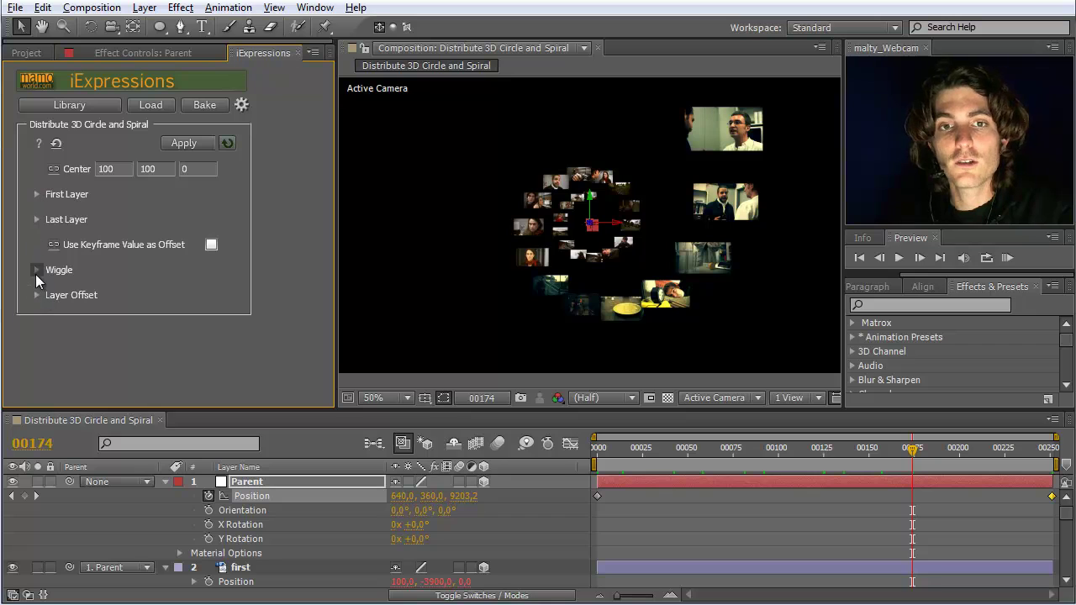
pyautogui.click(35, 295)
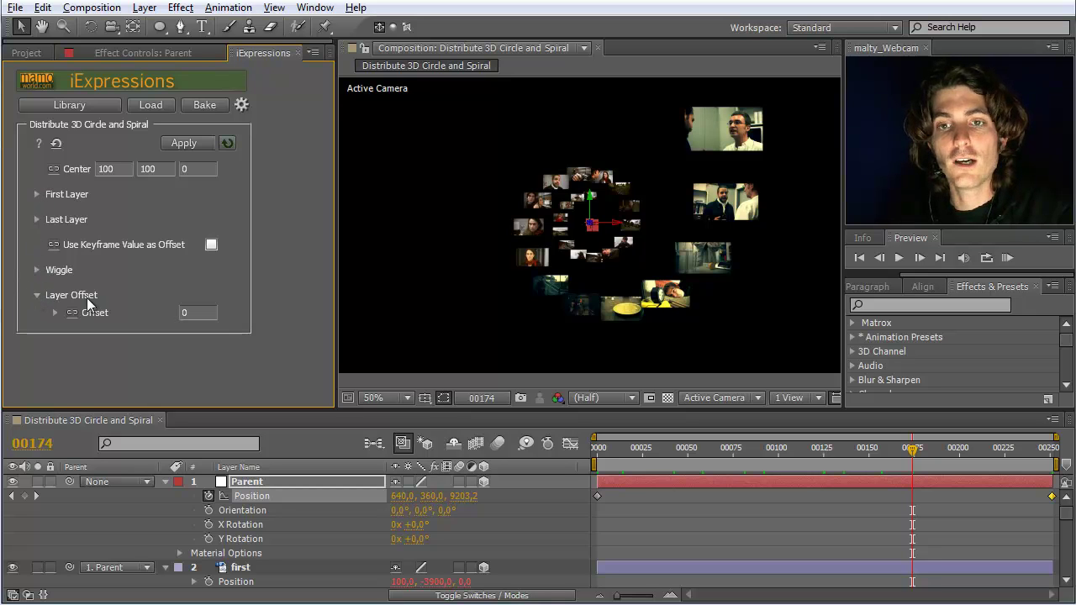
pyautogui.click(183, 313)
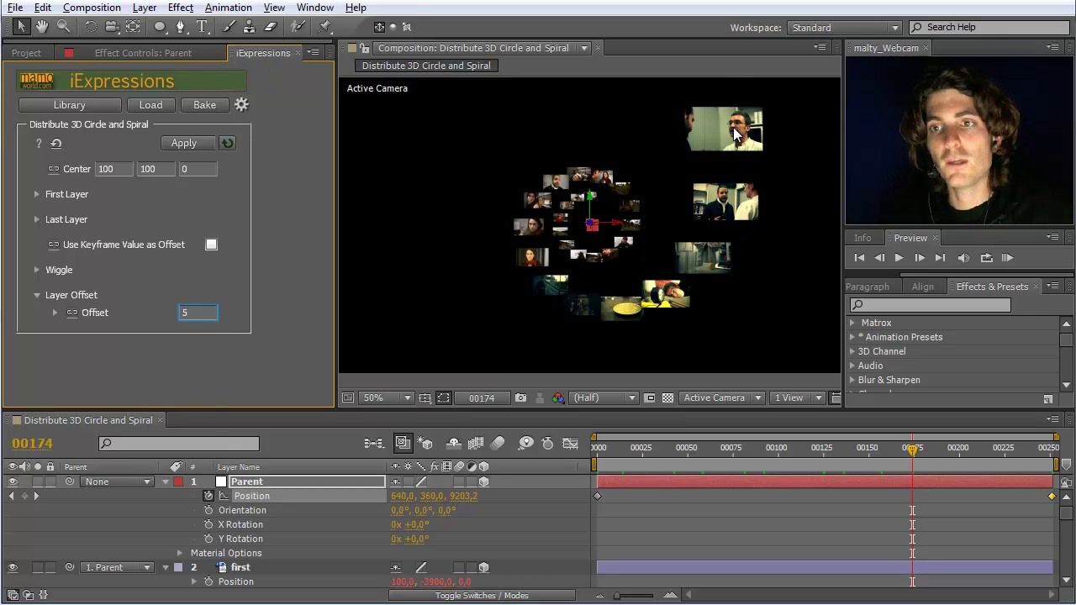
# Select all layers from "first" through "last", reapply the expression with the Layer Offset of 5, and clear the selection.
pyautogui.click(244, 567)
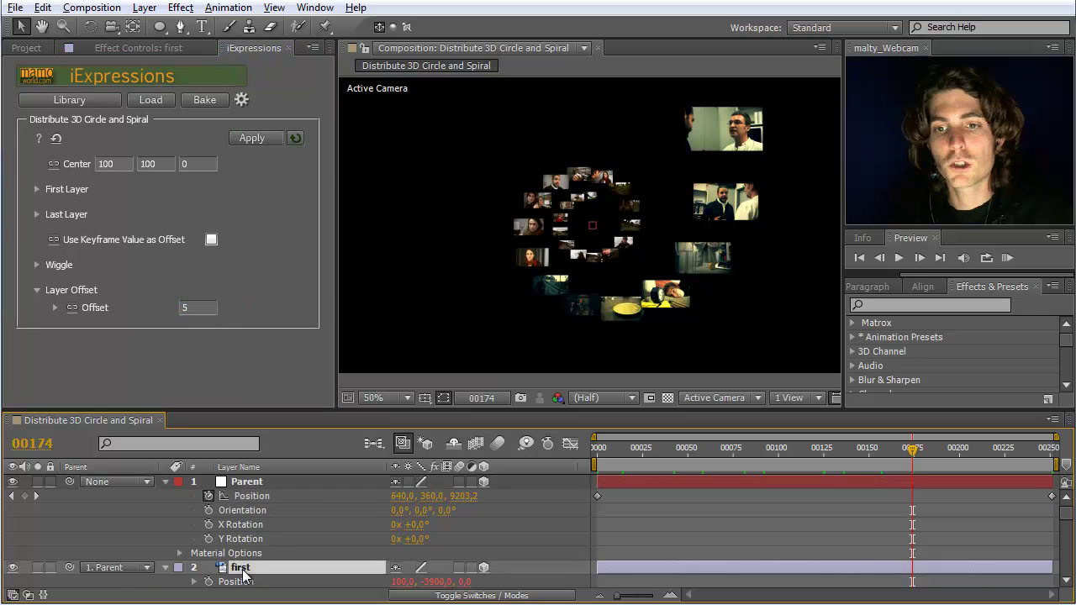
pyautogui.scroll(-10, 252, 576)
pyautogui.keyDown('shift'); pyautogui.click(240, 580); pyautogui.keyUp('shift')
pyautogui.keyDown('shift'); pyautogui.click(240, 580); pyautogui.keyUp('shift')
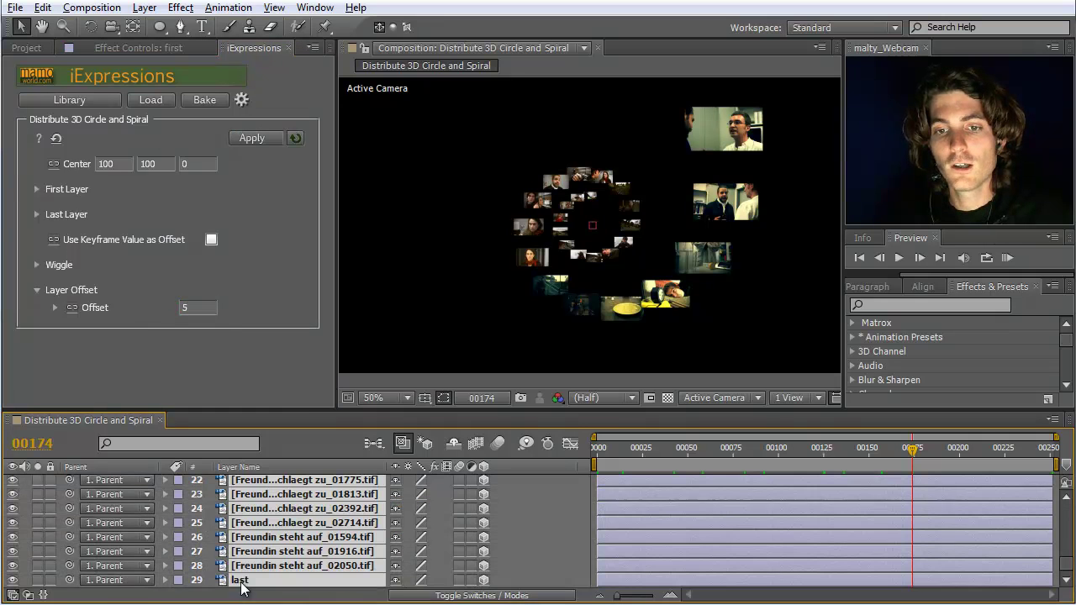
pyautogui.click(249, 139)
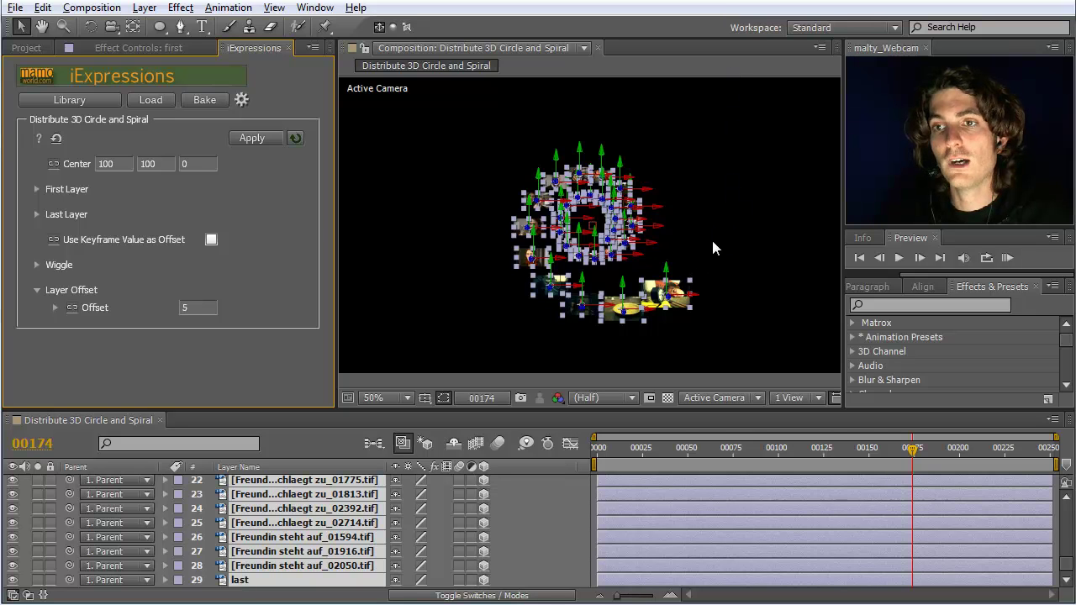
pyautogui.hotkey('ctrl', 'shift', 'a')
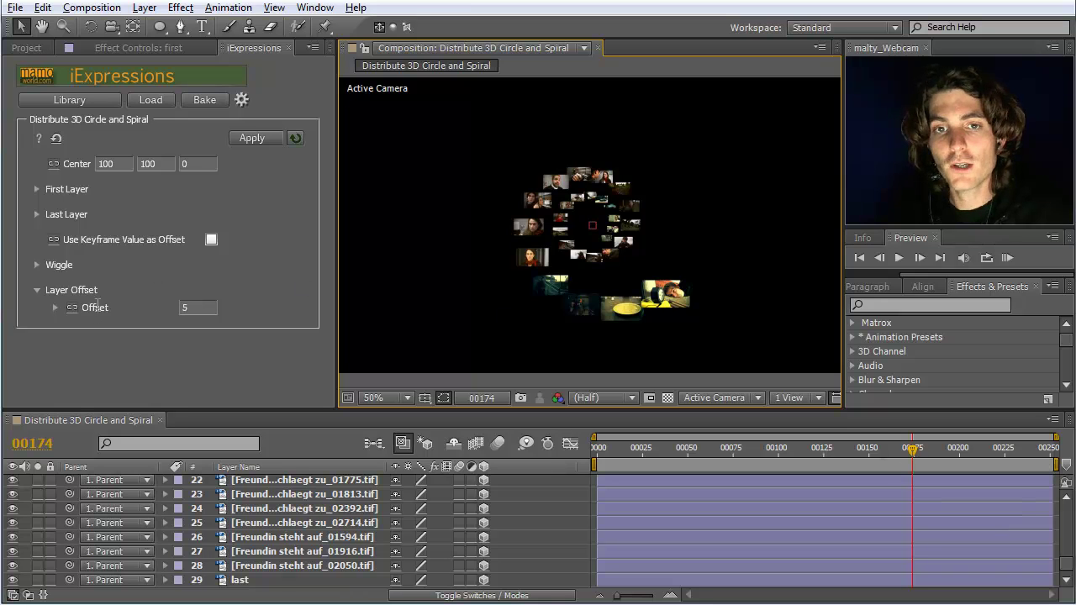
# Link the expression's Layer Offset to a new slider control created on the Parent layer.
pyautogui.scroll(10, 317, 511)
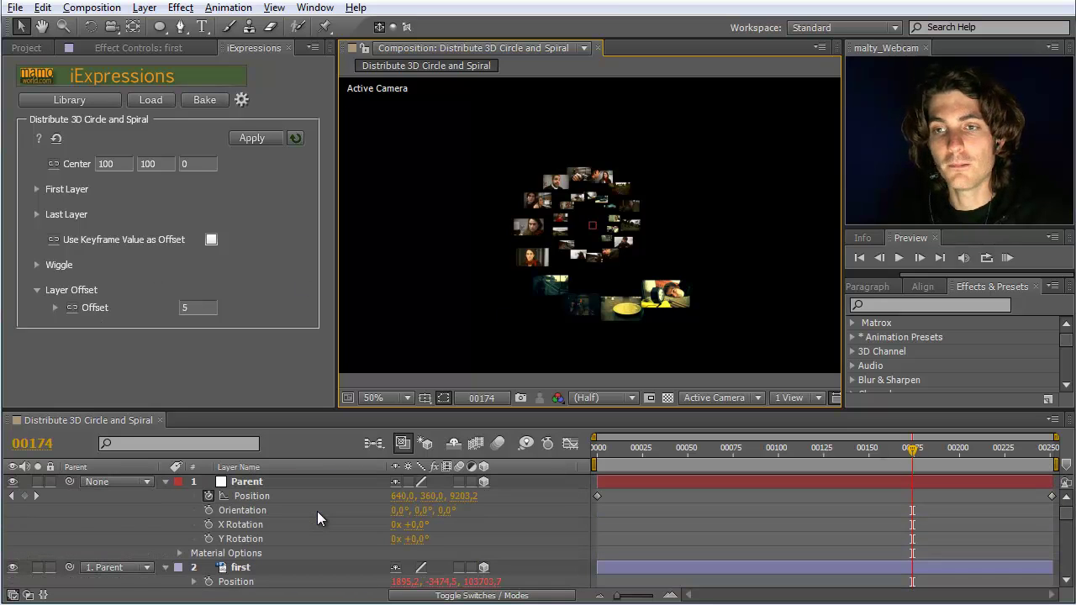
pyautogui.scroll(-2, 317, 511)
pyautogui.scroll(2, 319, 510)
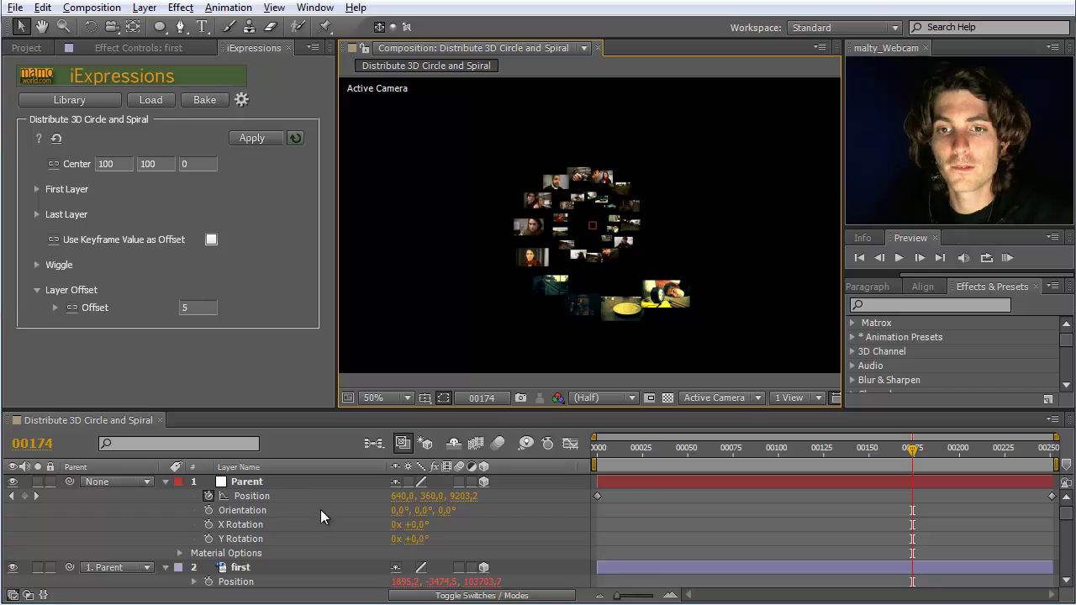
pyautogui.click(249, 484)
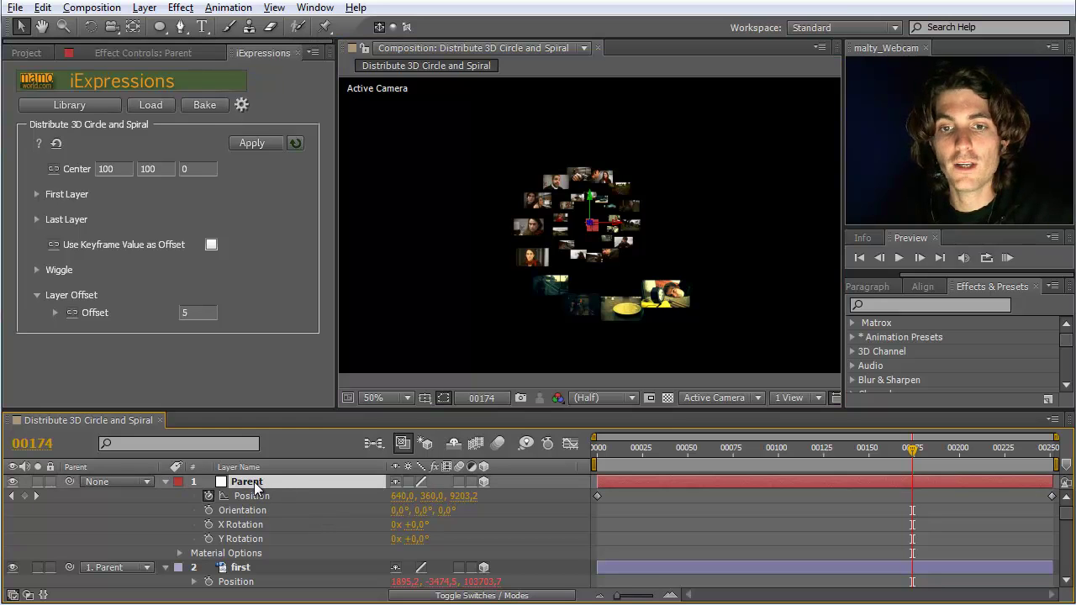
pyautogui.click(72, 312)
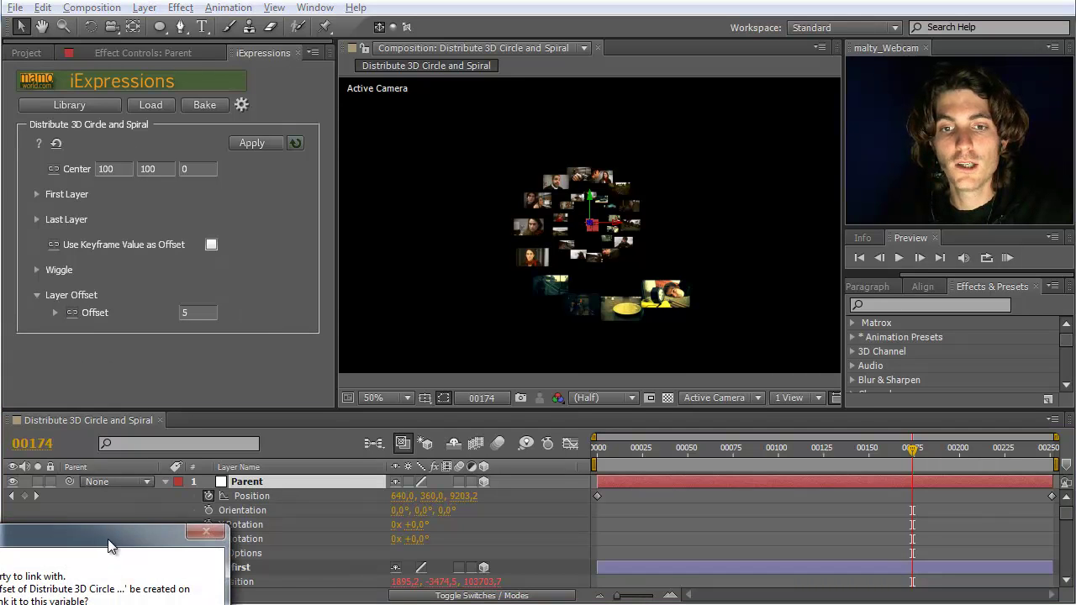
pyautogui.moveTo(109, 540); pyautogui.dragTo(374, 386)
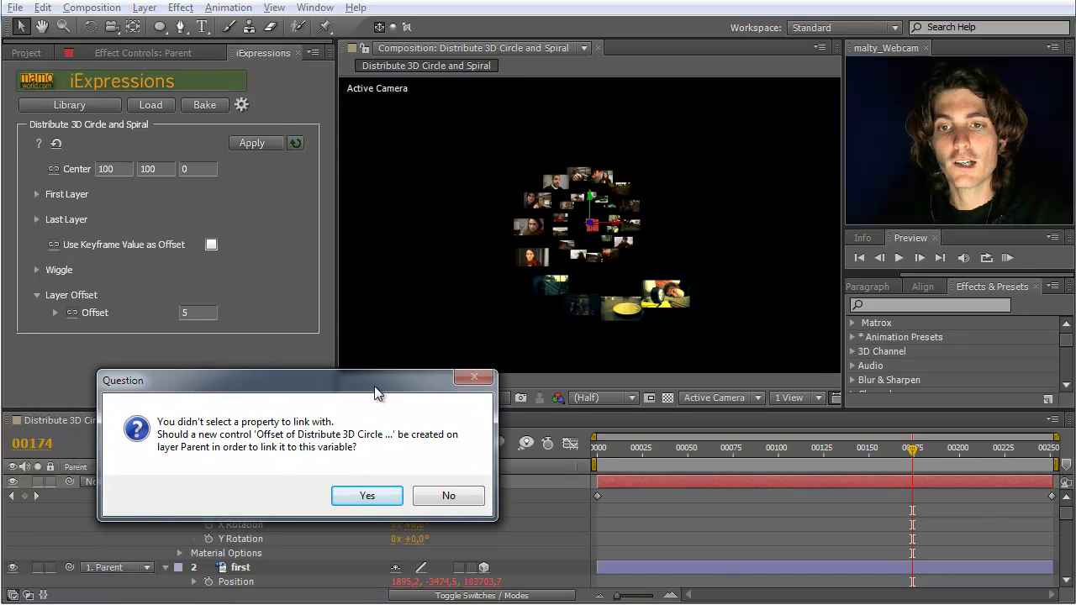
pyautogui.click(376, 499)
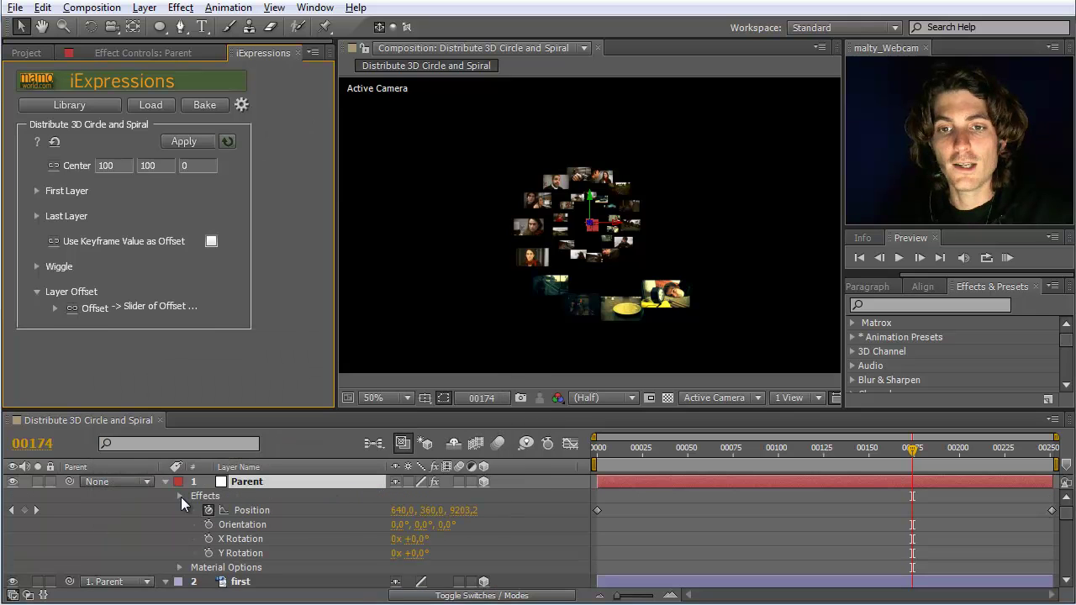
# Start keyframing the Parent layer's Offset slider with a 0 value at frame 163 and move to the last frame, 251.
pyautogui.click(180, 496)
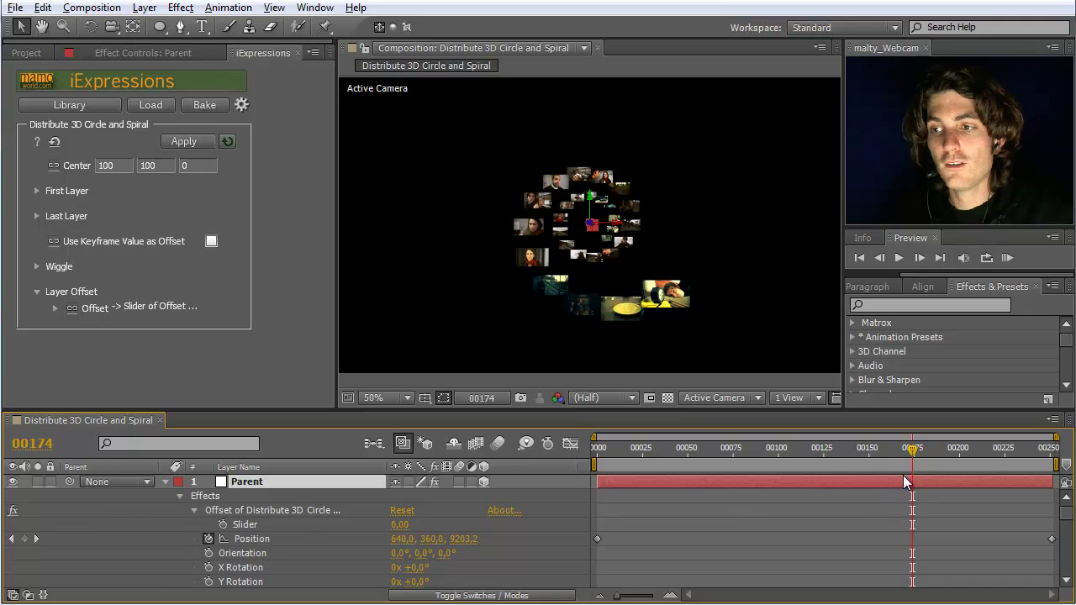
pyautogui.moveTo(912, 450); pyautogui.dragTo(895, 451)
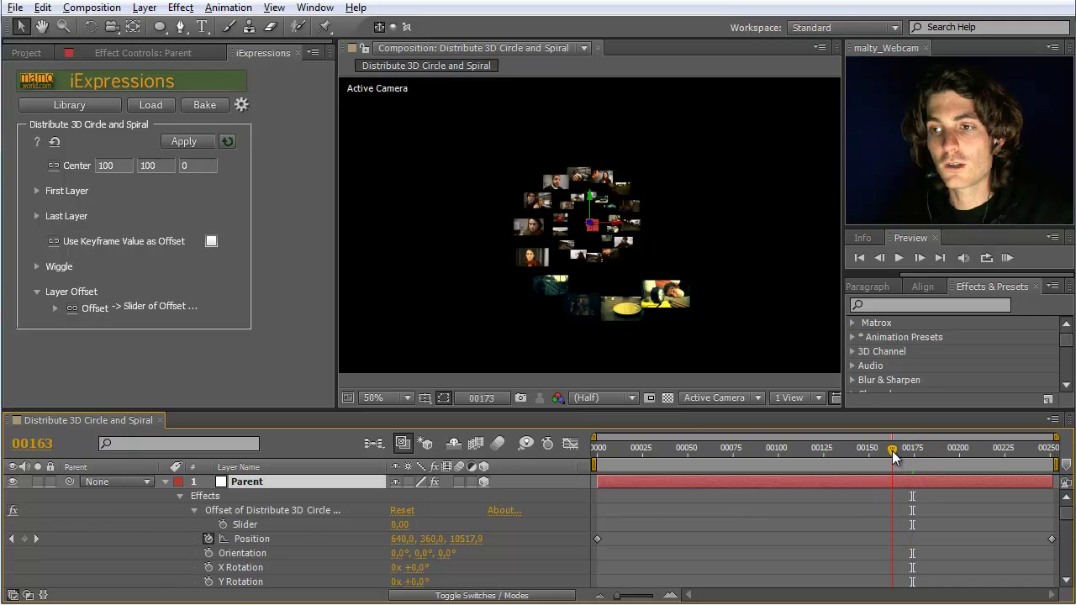
pyautogui.click(223, 525)
pyautogui.click(1044, 448)
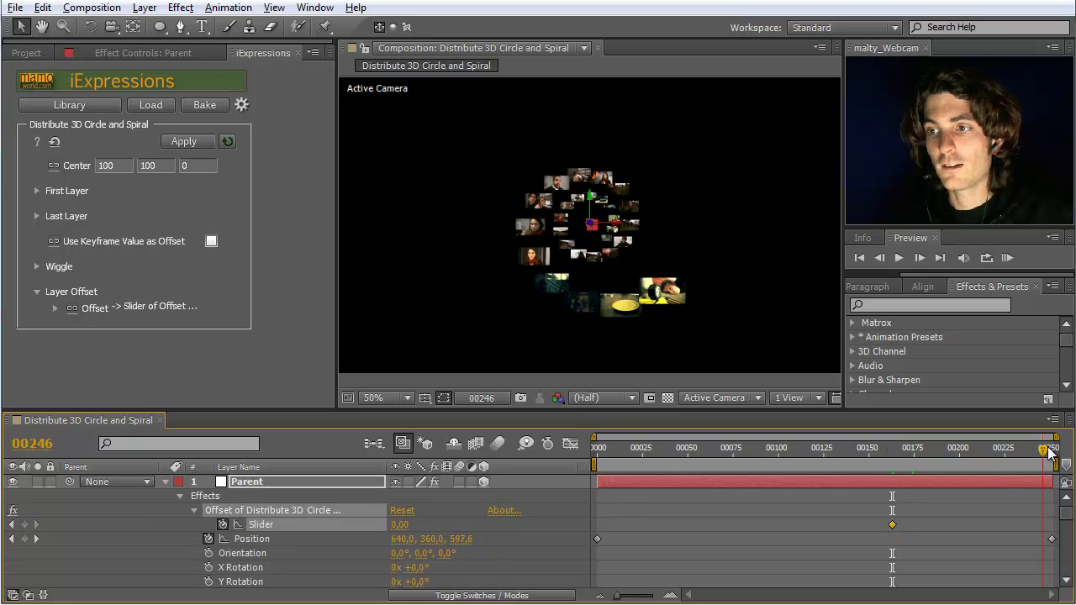
pyautogui.moveTo(1048, 454); pyautogui.dragTo(1056, 450)
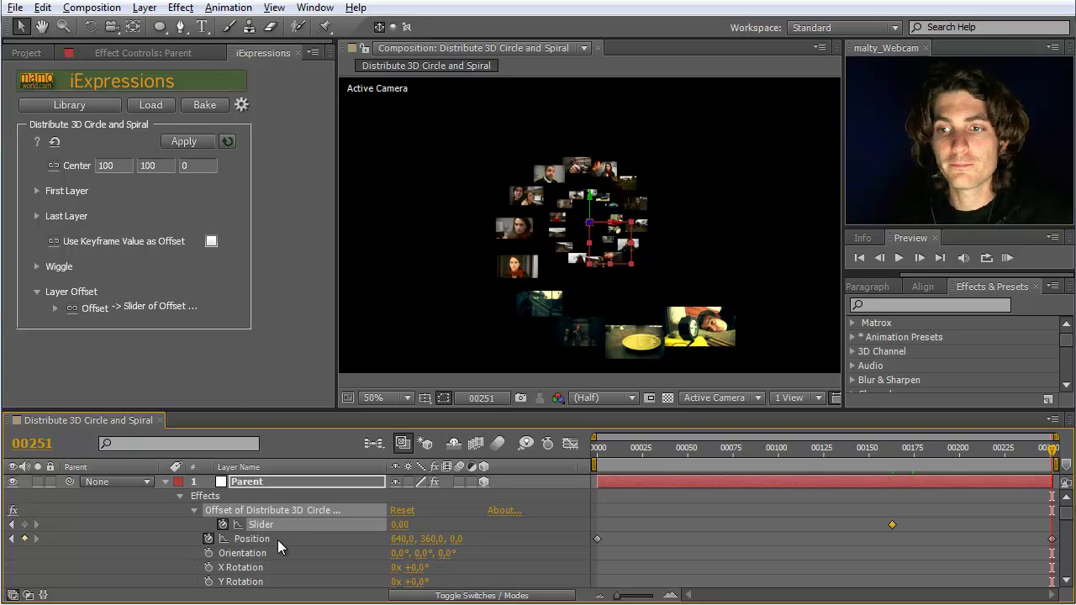
# Select all layers from "first" through "last" and reapply the spiral expression with its linked Layer Offset.
pyautogui.scroll(-3, 261, 548)
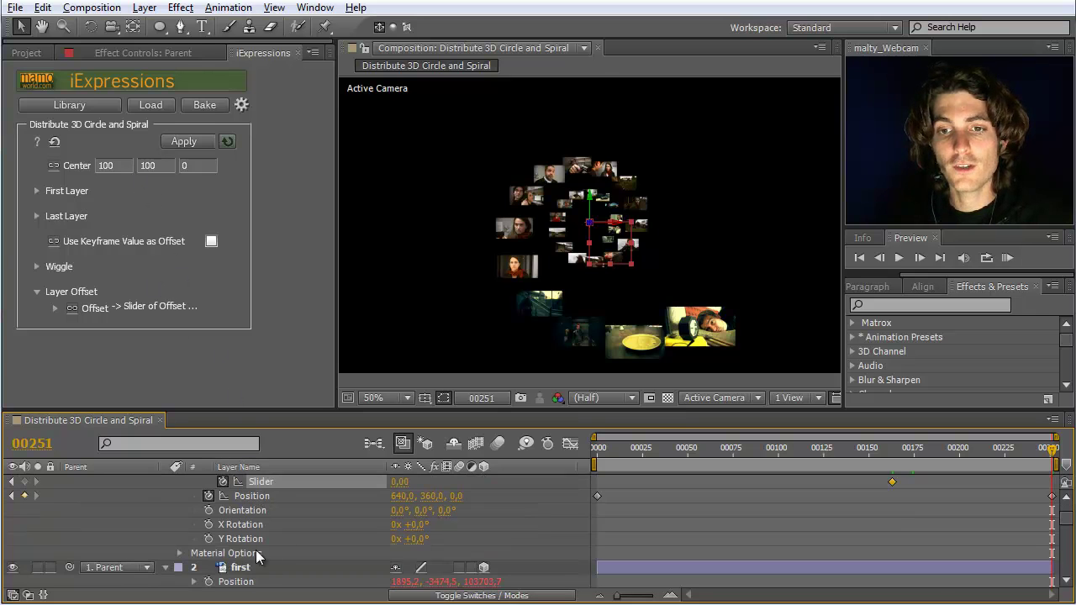
pyautogui.click(291, 568)
pyautogui.scroll(-10, 291, 564)
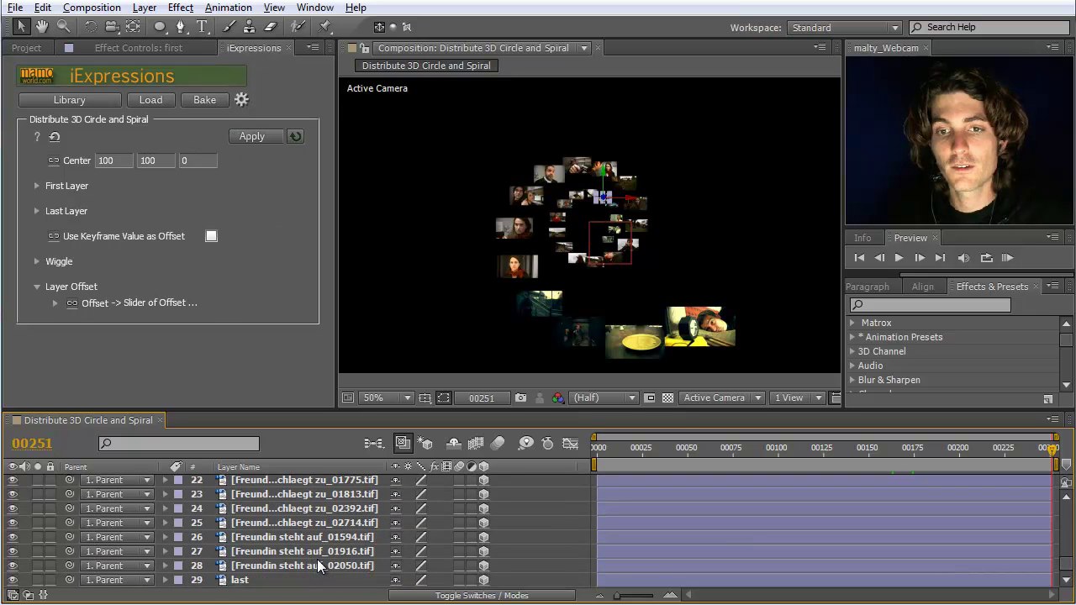
pyautogui.keyDown('shift'); pyautogui.click(240, 581); pyautogui.keyUp('shift')
pyautogui.click(254, 137)
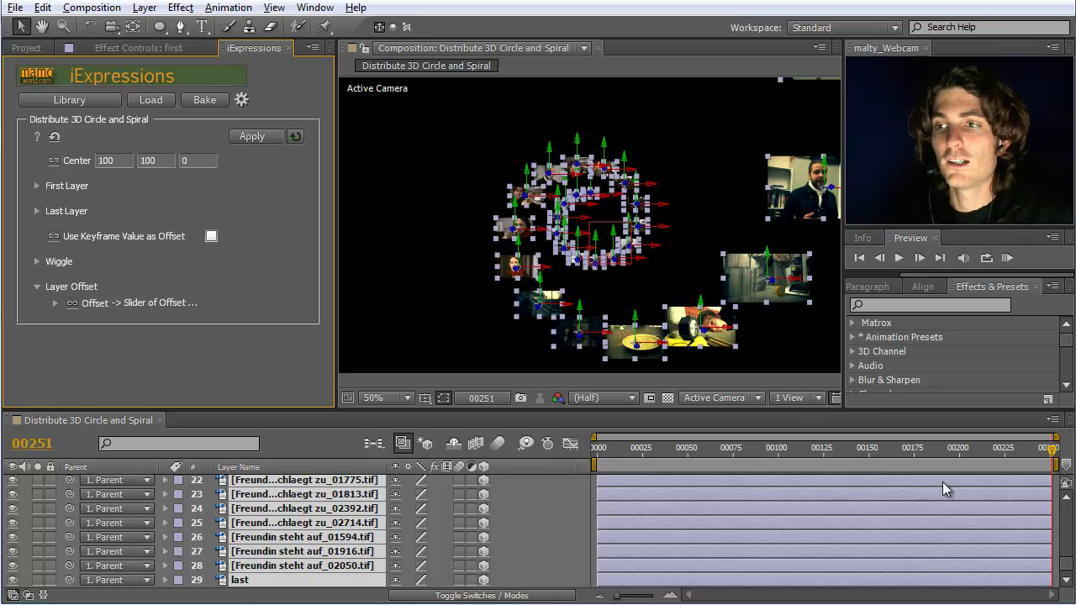
# Set the Z value of the Parent layer's Position to -10000 at frame 251.
pyautogui.scroll(10, 942, 487)
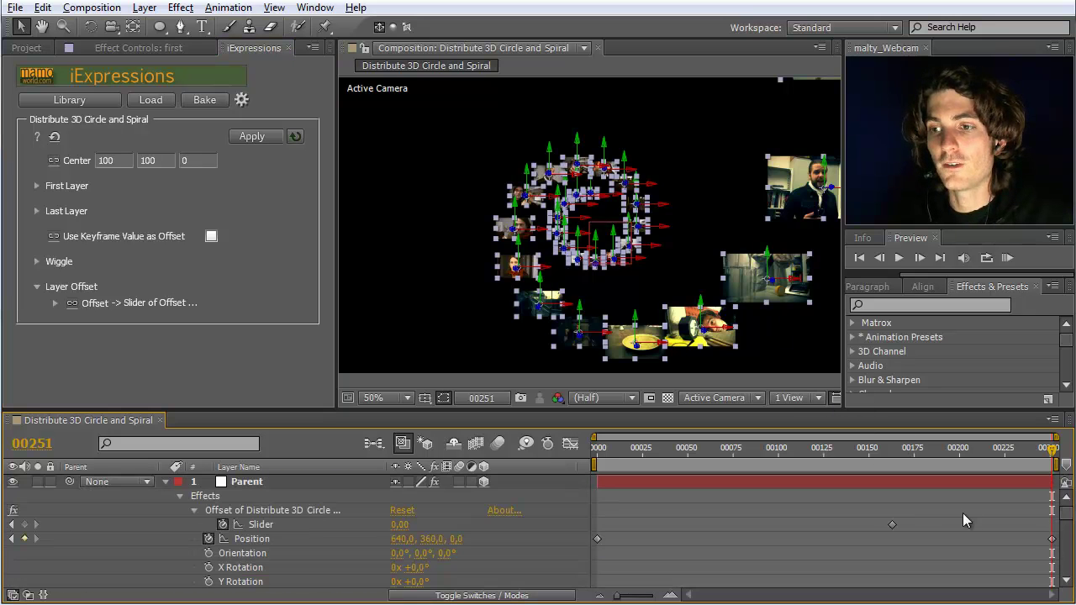
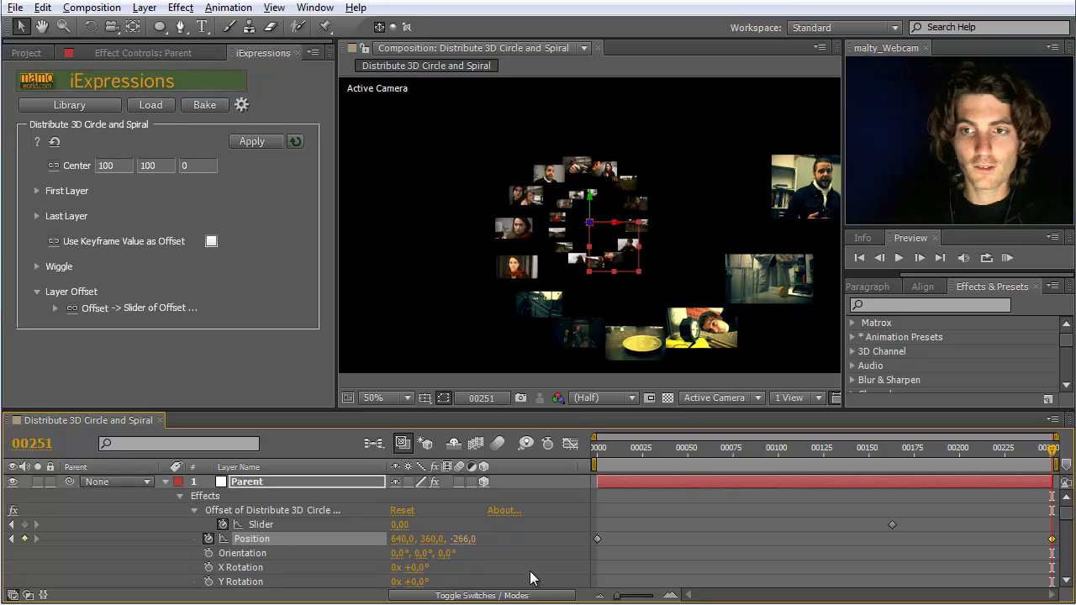
pyautogui.click(463, 538)
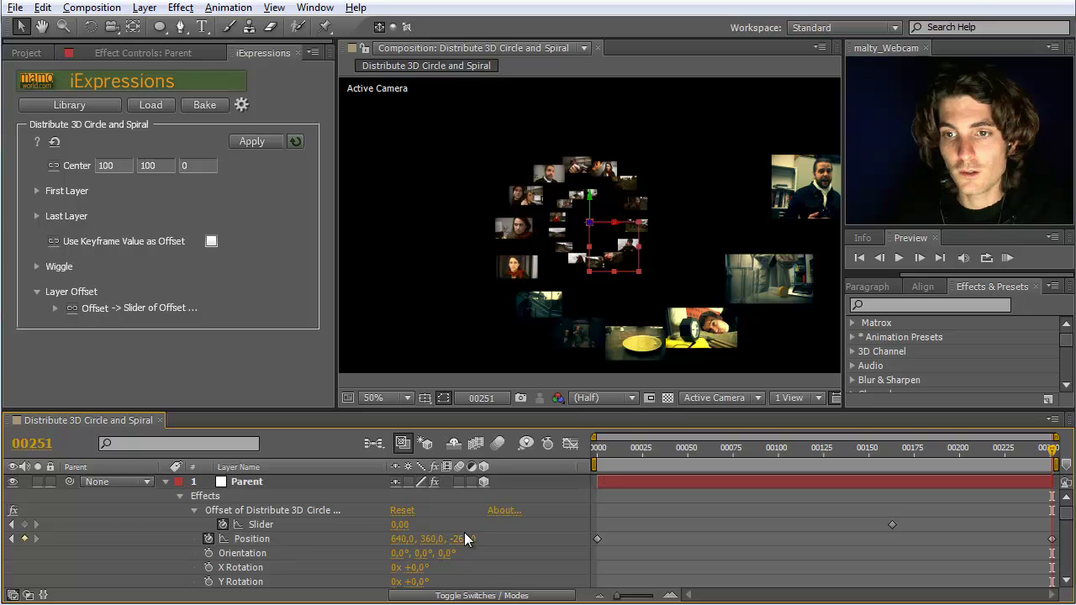
pyautogui.write('10000')
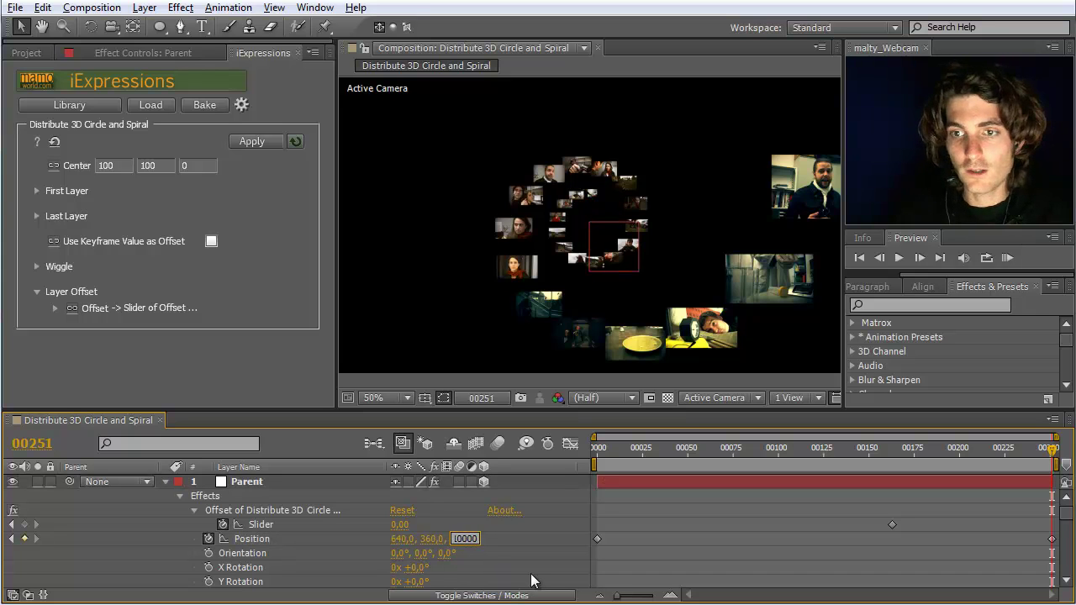
pyautogui.press('Return')
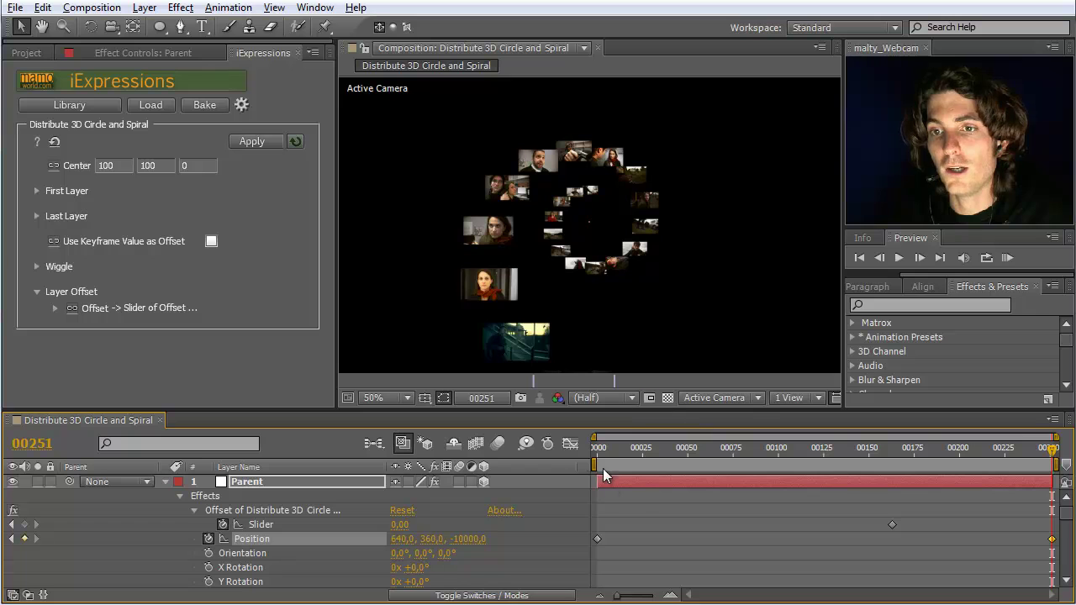
# Try values of 10, 6 and 8 for the Parent layer's Offset slider at frame 251.
pyautogui.click(402, 525)
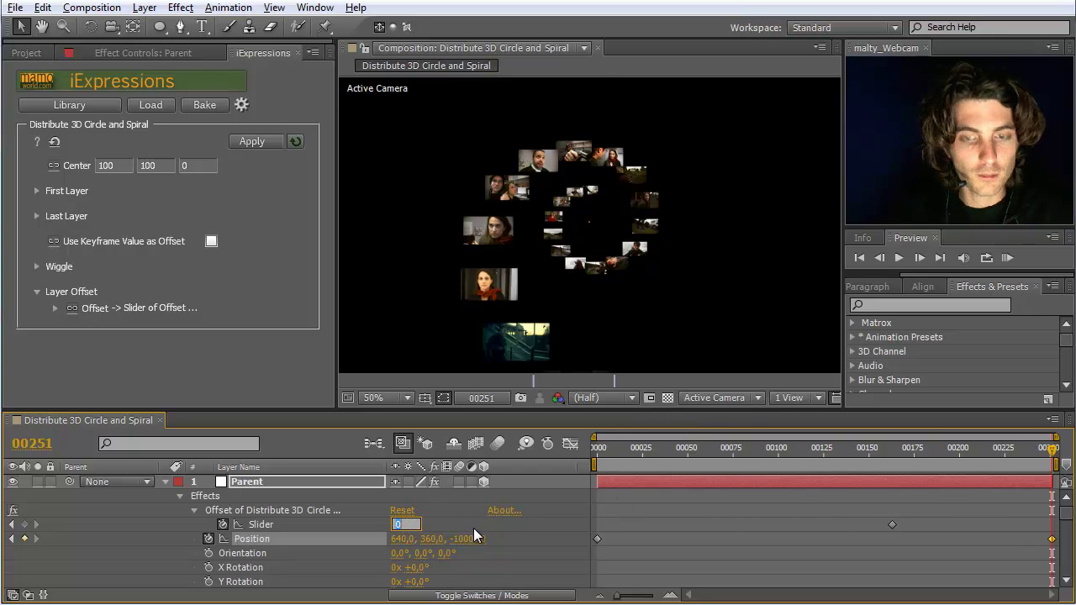
pyautogui.write('10')
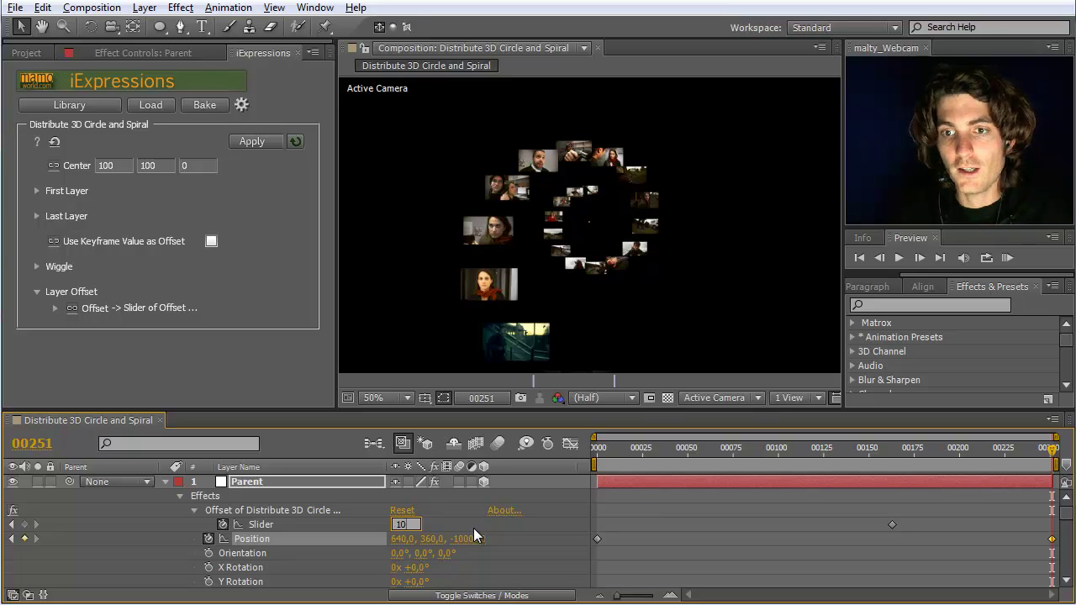
pyautogui.press('Return')
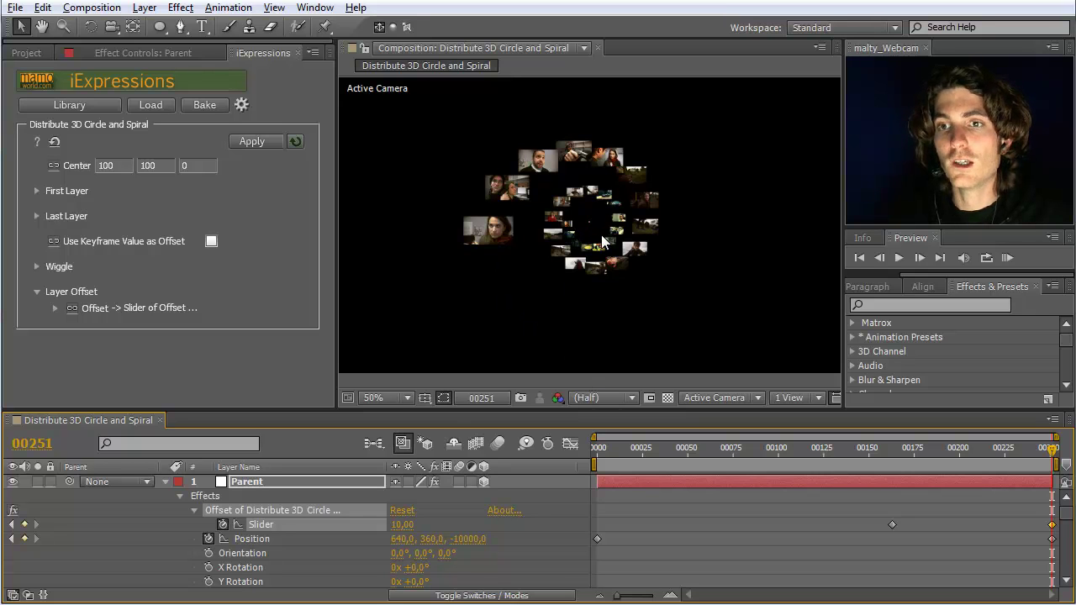
pyautogui.click(403, 527)
pyautogui.write('6')
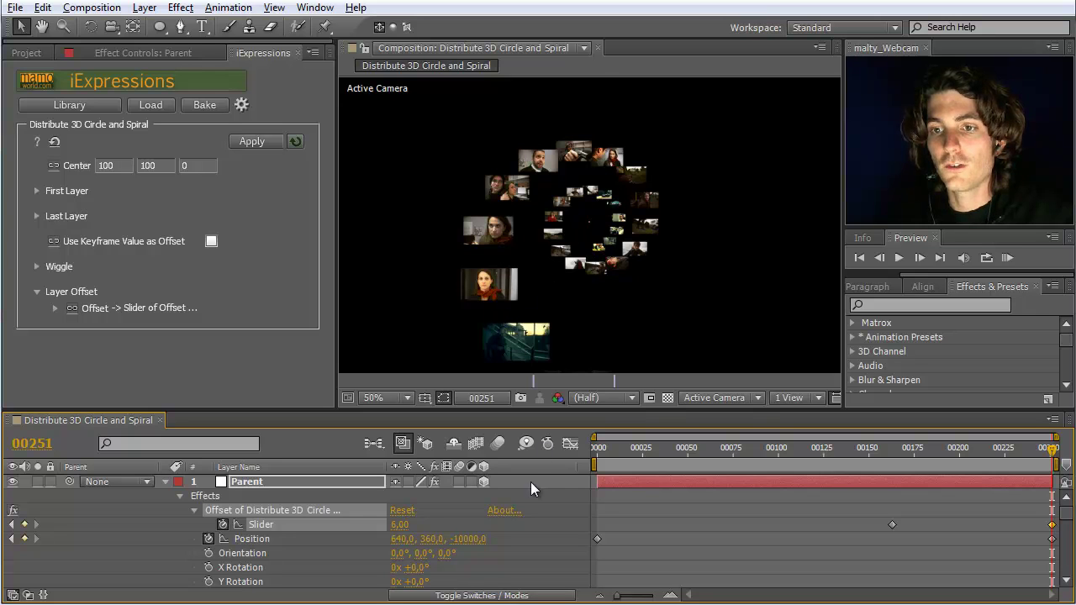
pyautogui.click(399, 525)
pyautogui.write('8')
pyautogui.press('Return')
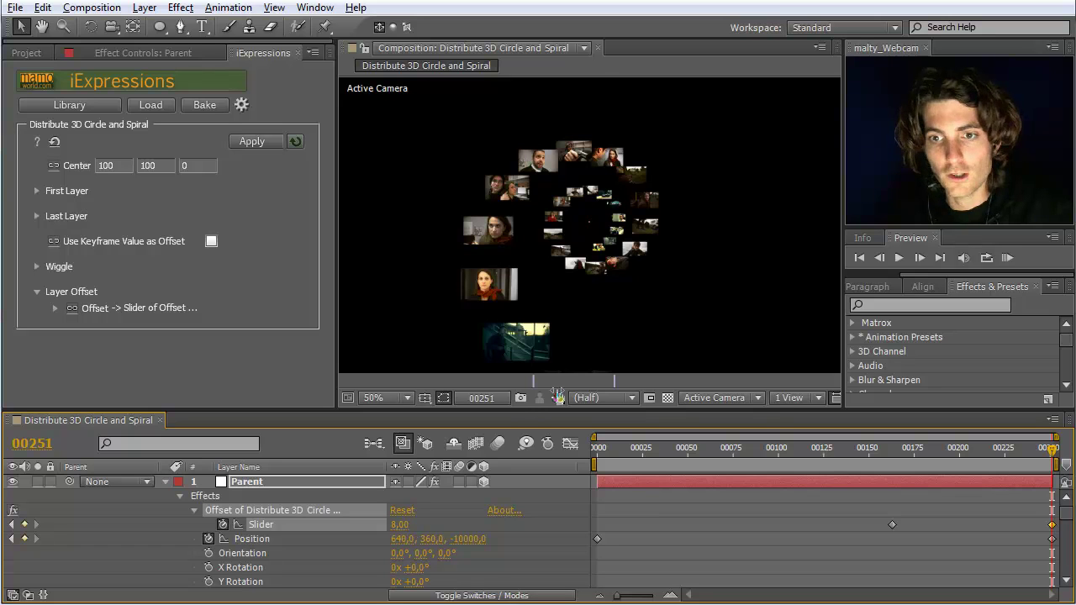
# Reduce the composition view to 25% and set the Offset slider keyframe at frame 251 to 7.
pyautogui.press(',')
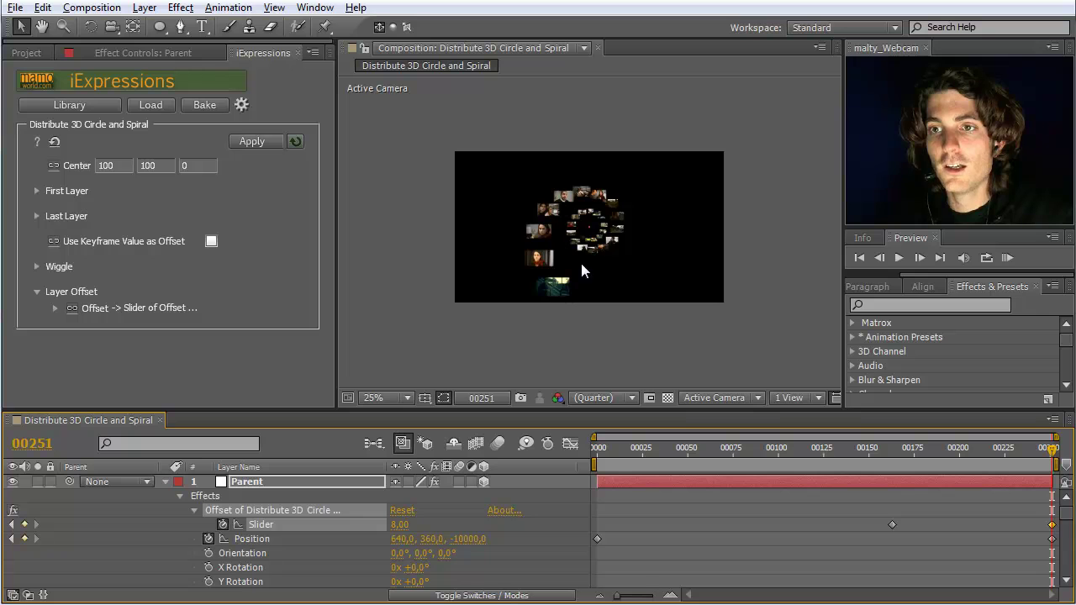
pyautogui.click(402, 526)
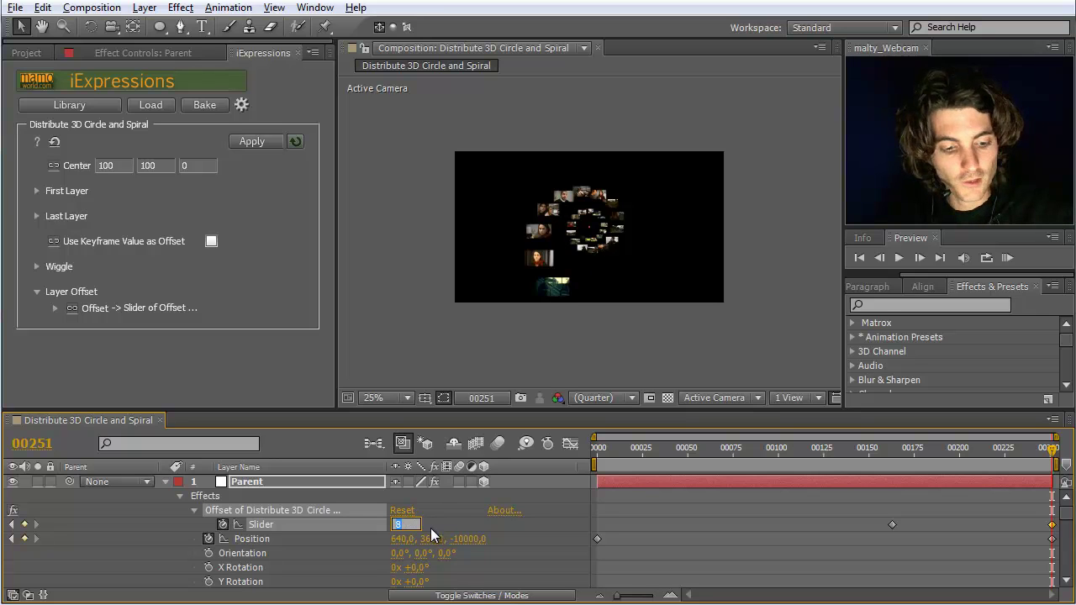
pyautogui.write('7')
pyautogui.press('Return')
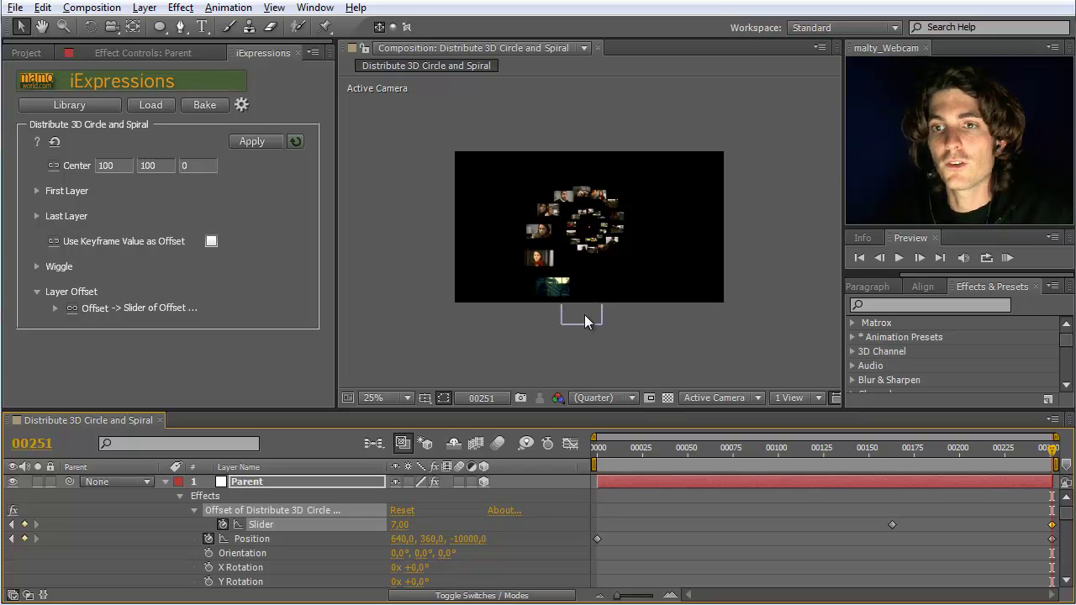
# Scrub between frames 251 and 178 at reduced magnifications to examine how the images move in and out of the frame.
pyautogui.click(1049, 453)
pyautogui.moveTo(1049, 452); pyautogui.dragTo(1007, 452)
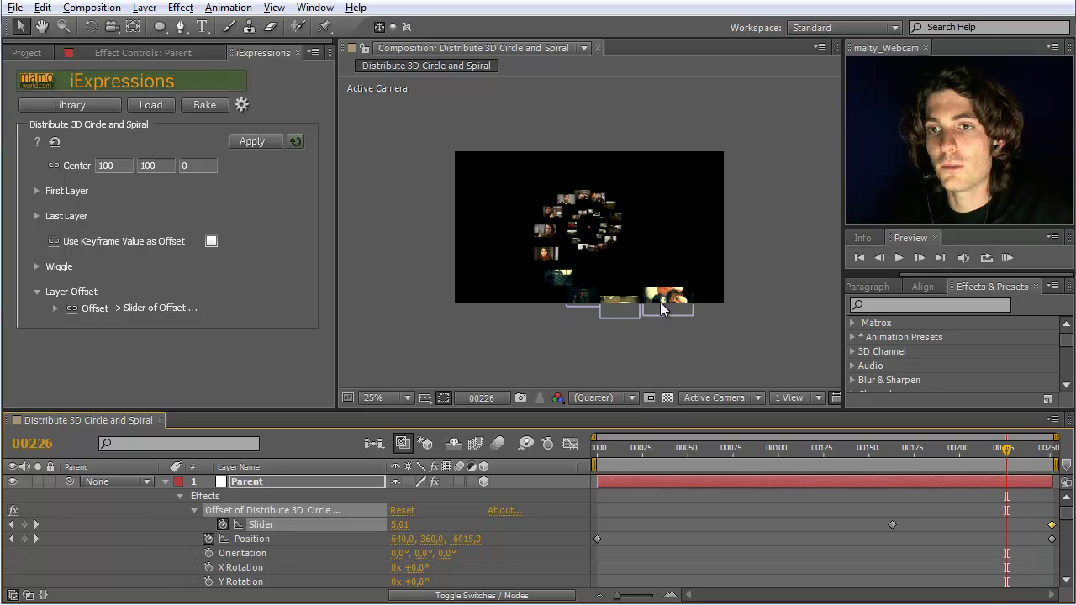
pyautogui.click(919, 451)
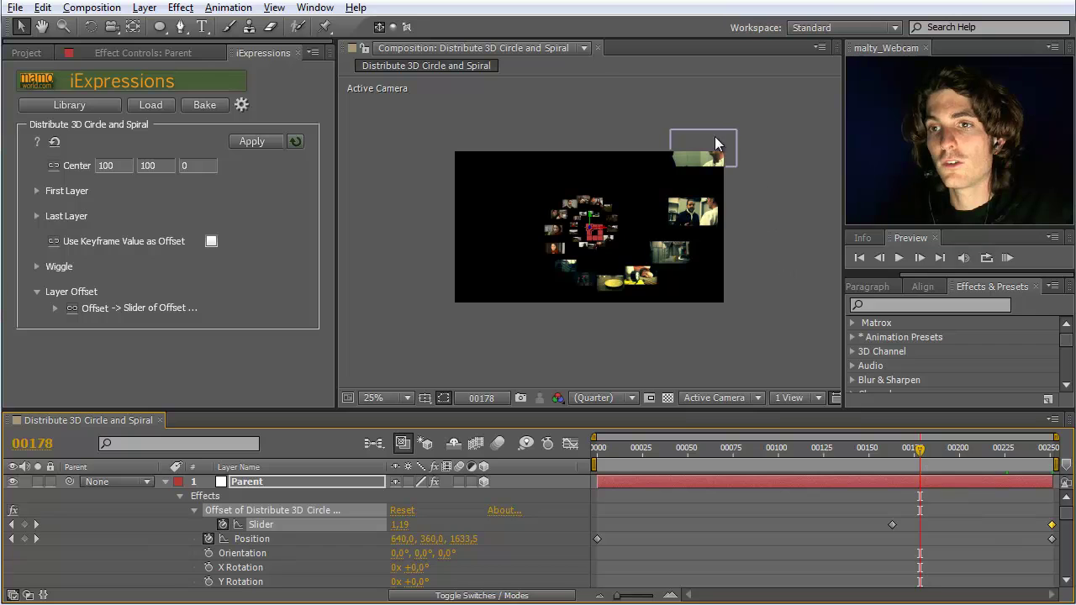
pyautogui.press(',')
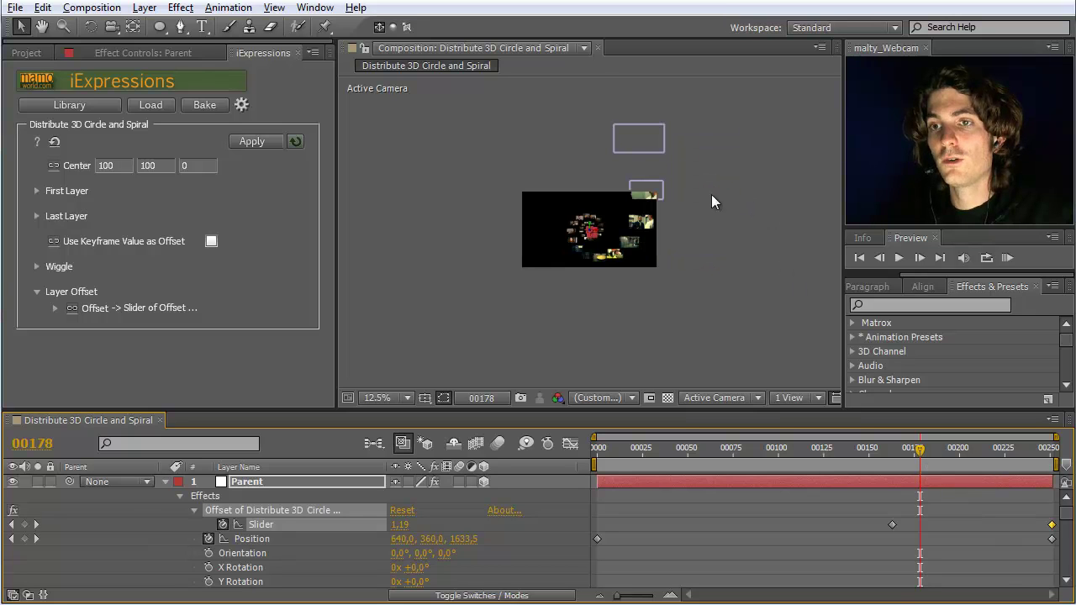
pyautogui.press(',')
pyautogui.click(943, 448)
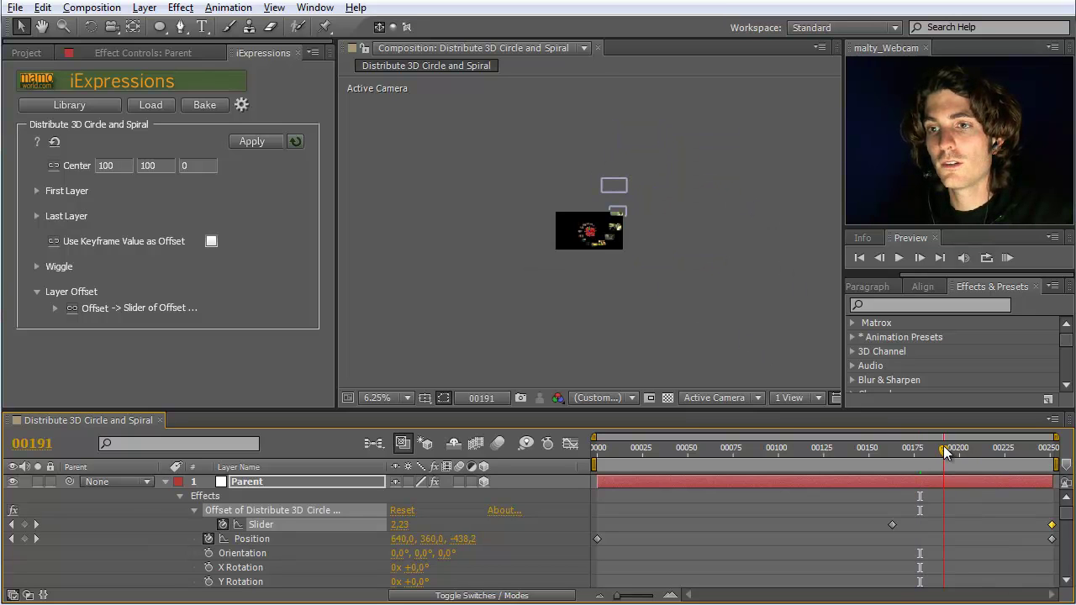
pyautogui.moveTo(943, 452); pyautogui.dragTo(959, 451)
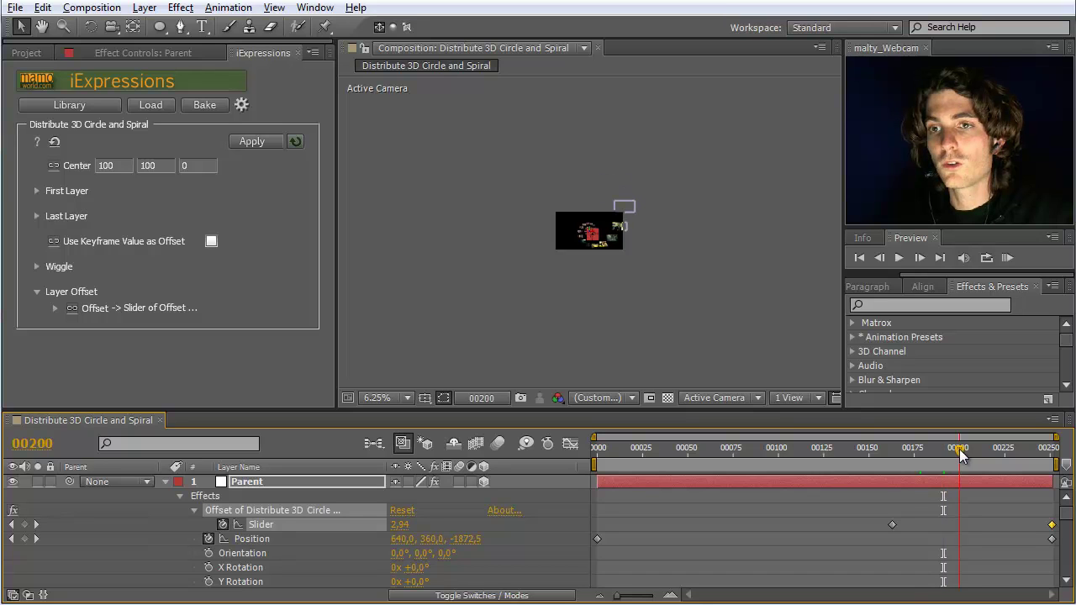
pyautogui.click(985, 452)
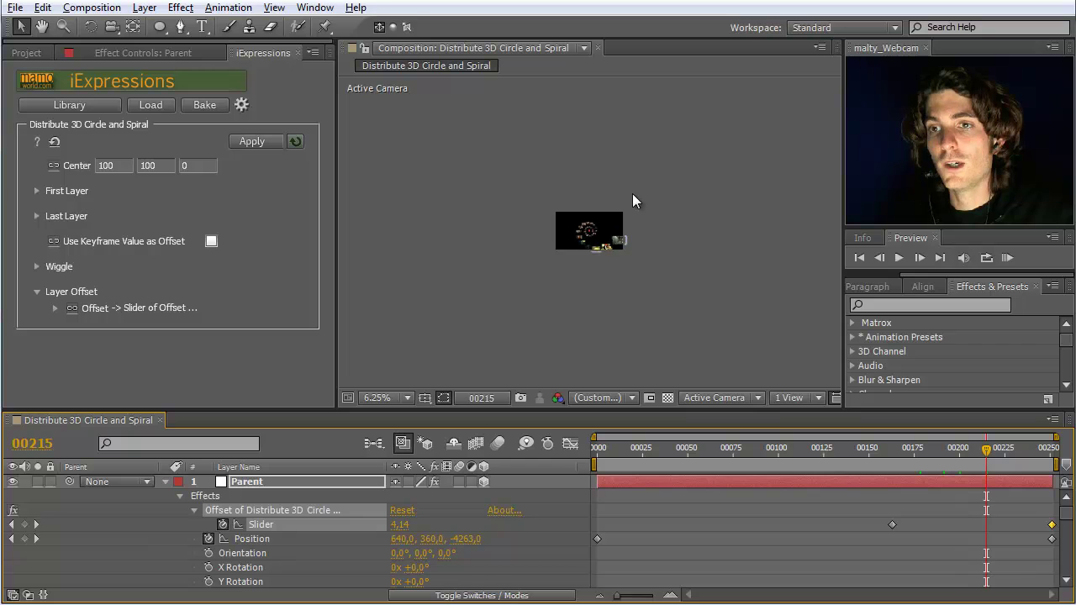
pyautogui.press('.')
pyautogui.press('.')
pyautogui.press('.')
pyautogui.press('.')
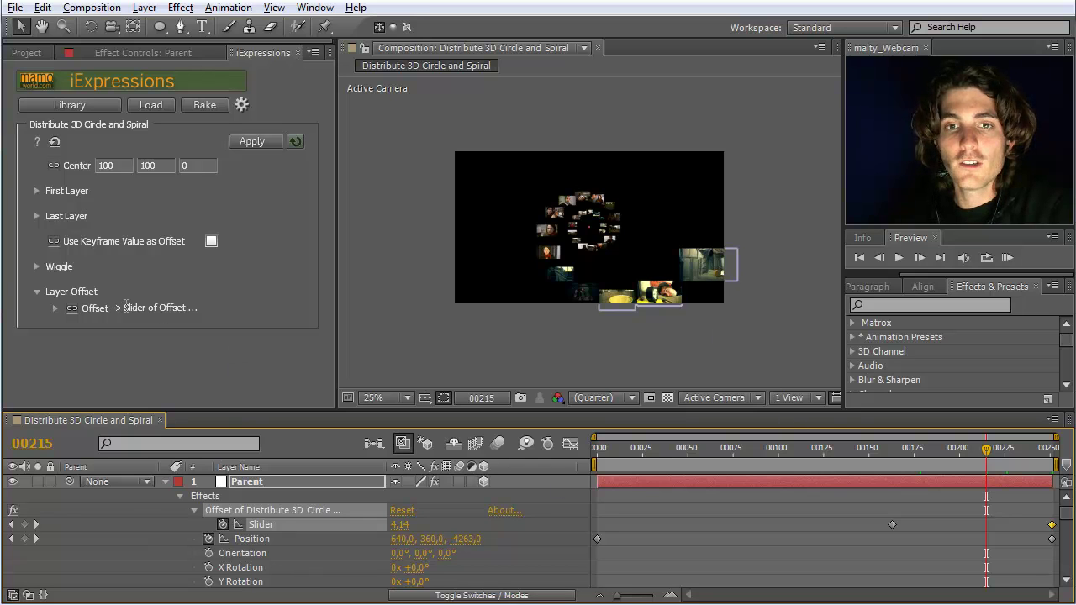
# Move to frame 17 and set the Wiggle Amplitude of the spiral expression to 10000.
pyautogui.click(37, 266)
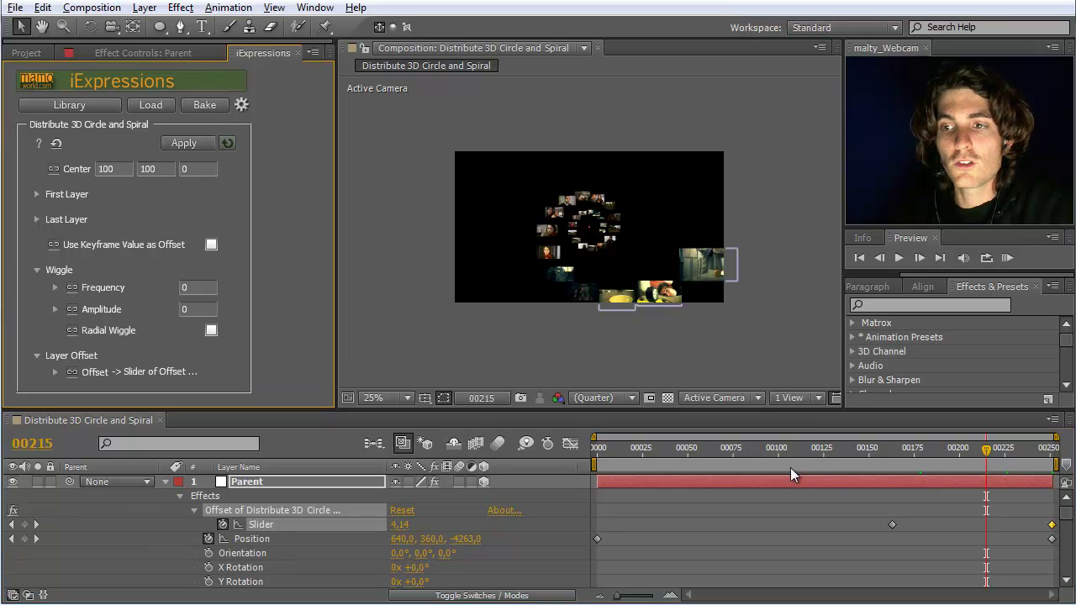
pyautogui.click(624, 450)
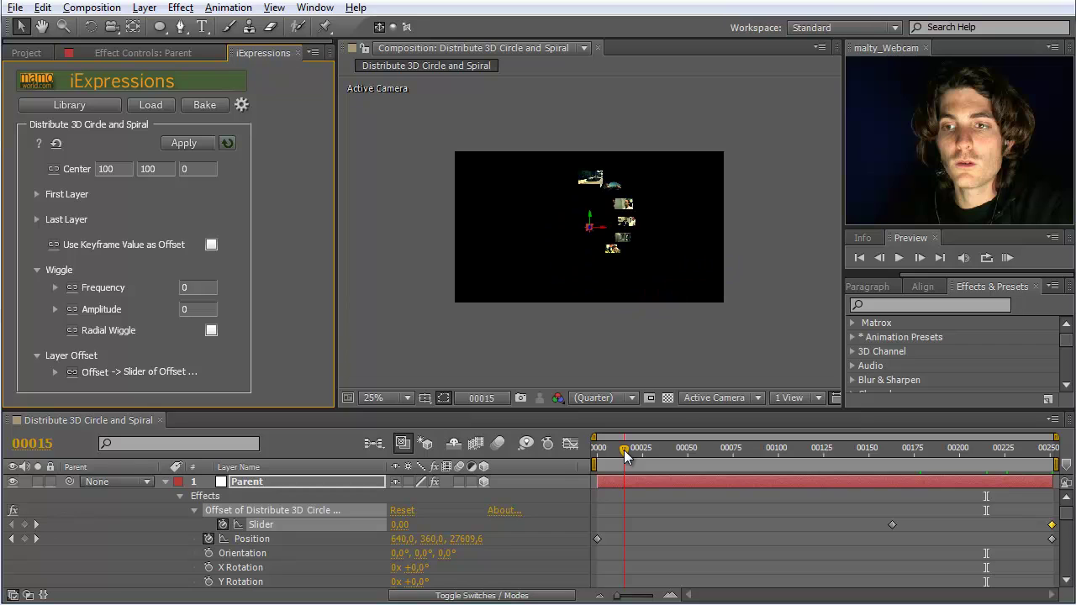
pyautogui.click(628, 449)
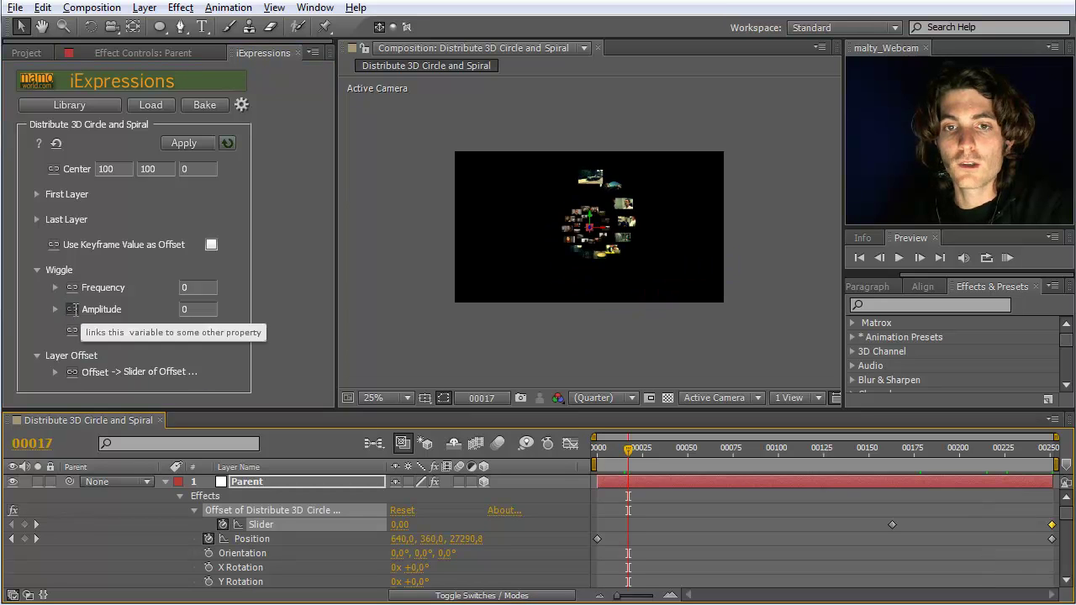
pyautogui.click(205, 309)
pyautogui.write('10000')
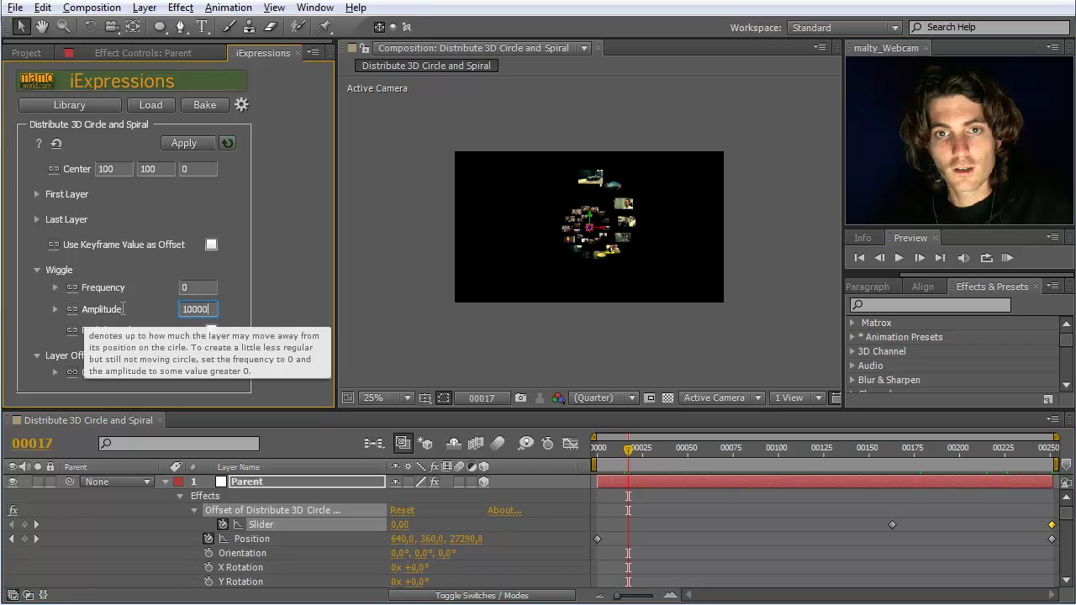
pyautogui.write('0')
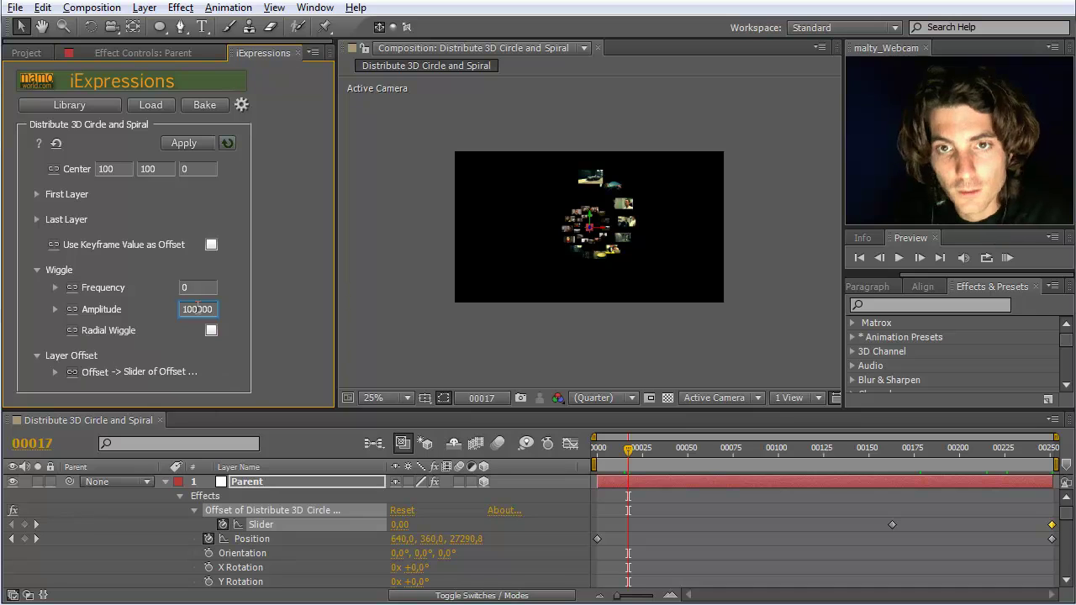
pyautogui.press('BackSpace')
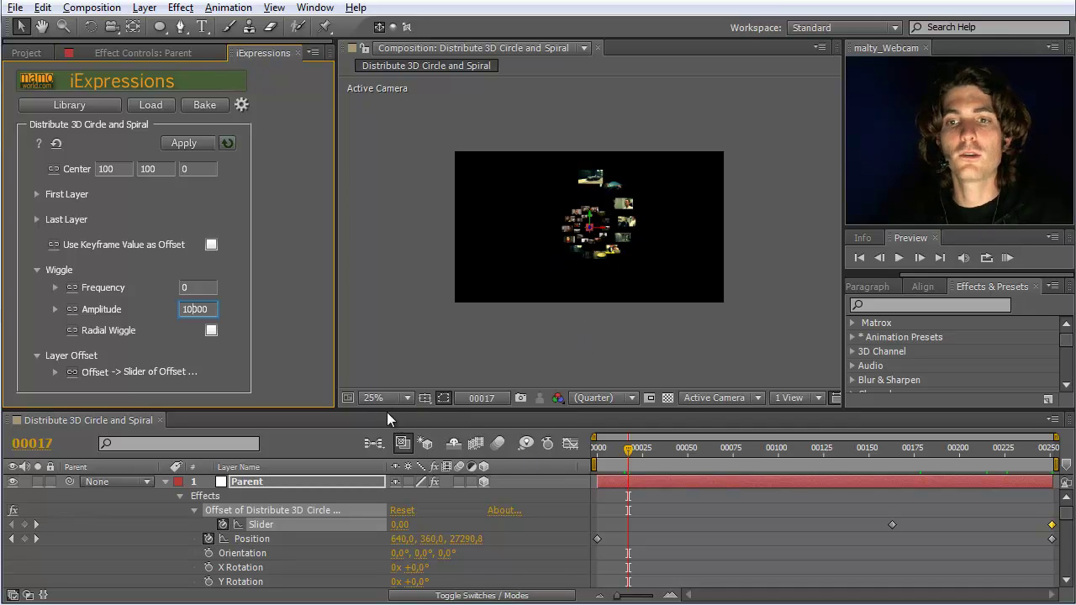
# Move to frame 16 and apply the wiggled spiral expression to all image layers from first to last.
pyautogui.moveTo(629, 449); pyautogui.dragTo(625, 450)
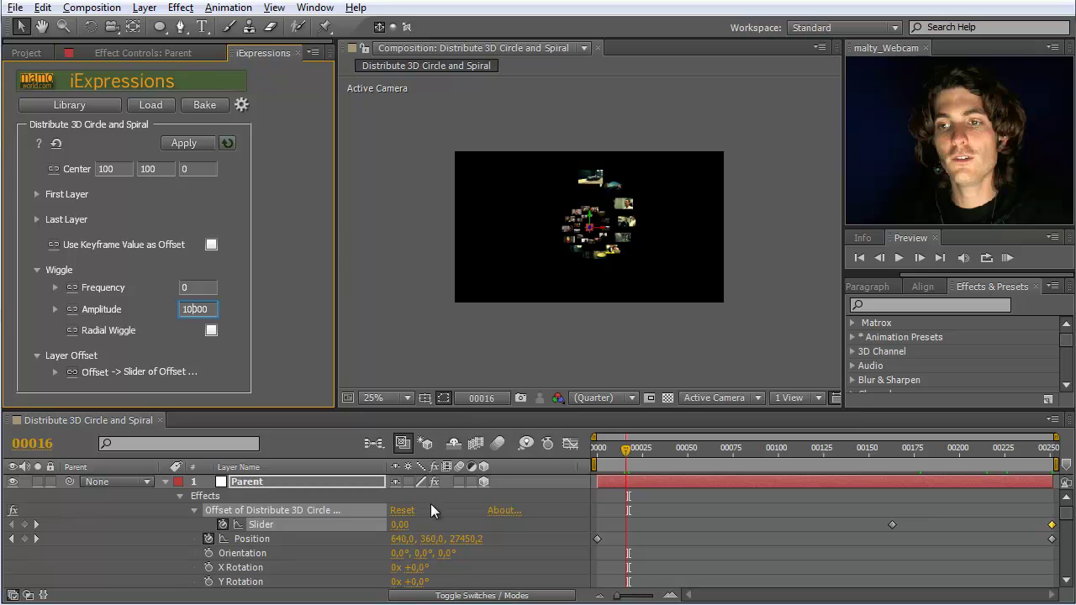
pyautogui.click(256, 476)
pyautogui.scroll(-5, 271, 493)
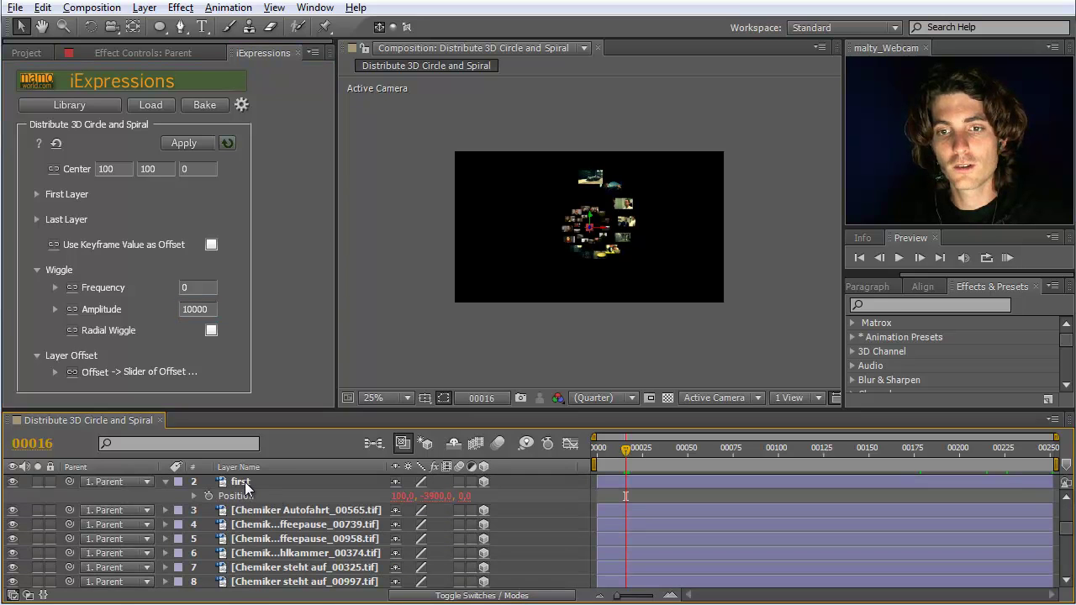
pyautogui.click(240, 481)
pyautogui.click(252, 139)
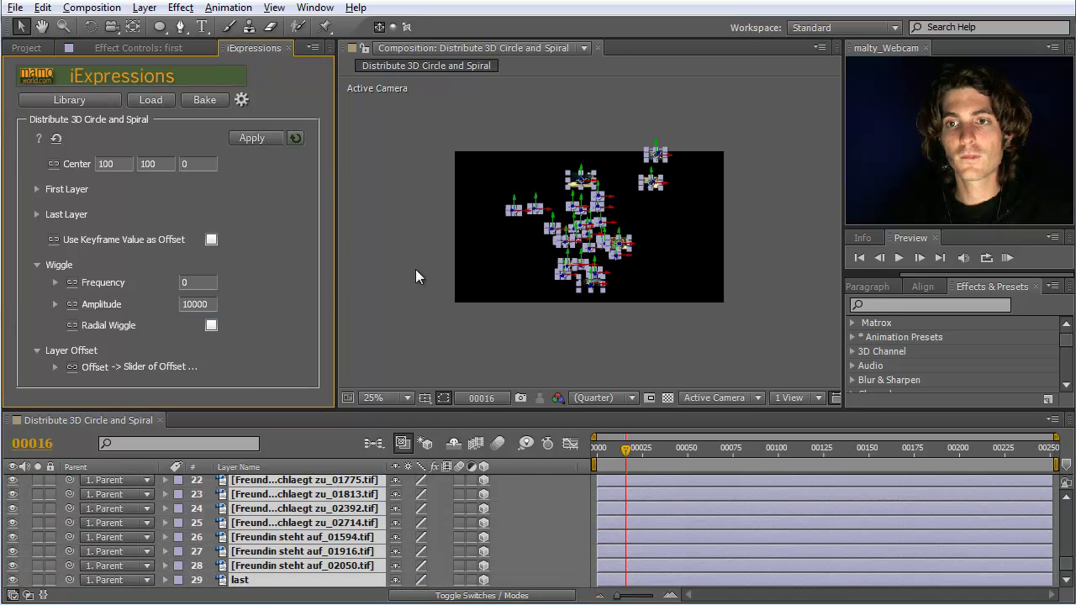
pyautogui.click(681, 324)
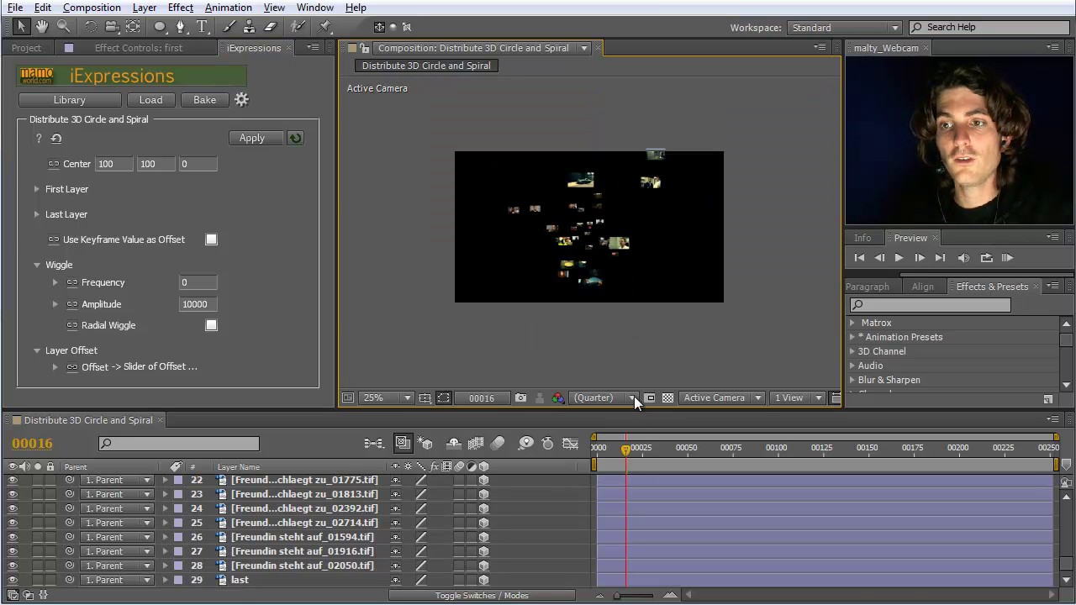
# Reveal the spiral's Last Layer settings and examine the scattered image layout at frame 194.
pyautogui.moveTo(207, 304)
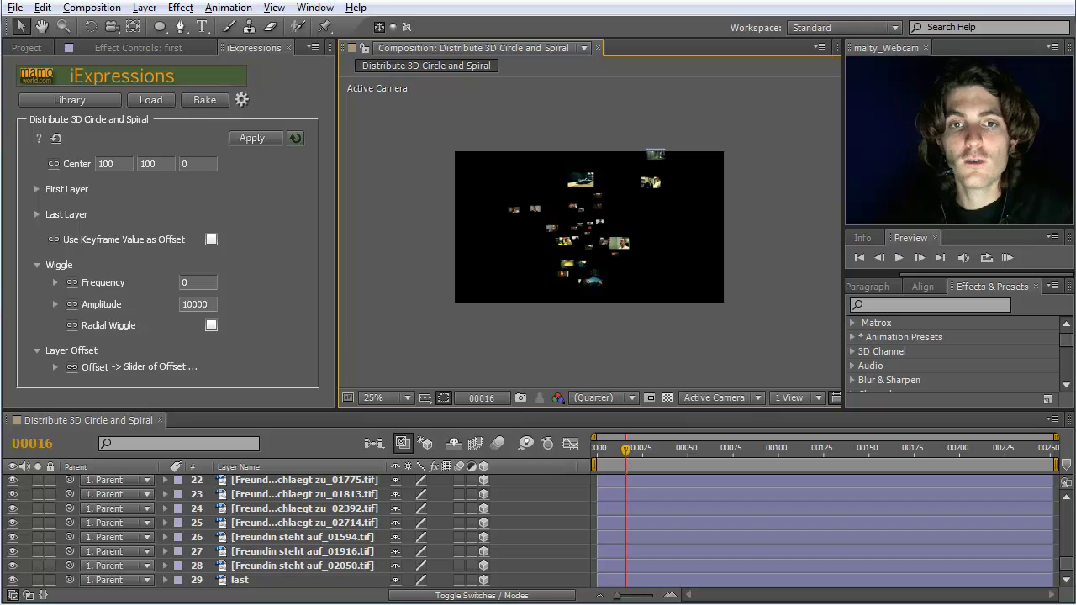
pyautogui.click(37, 214)
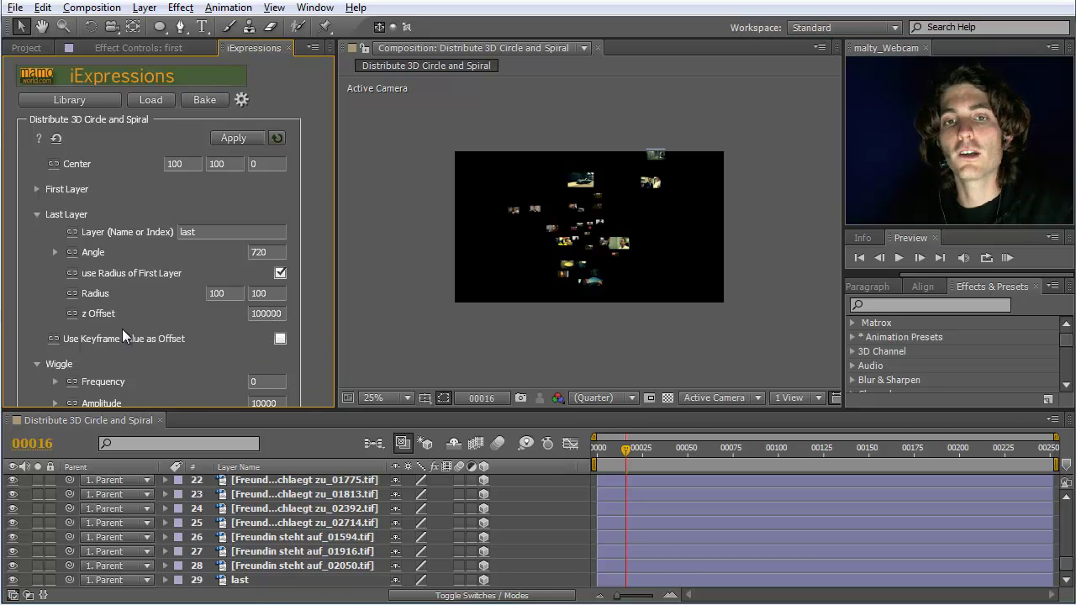
pyautogui.moveTo(151, 411); pyautogui.dragTo(150, 421)
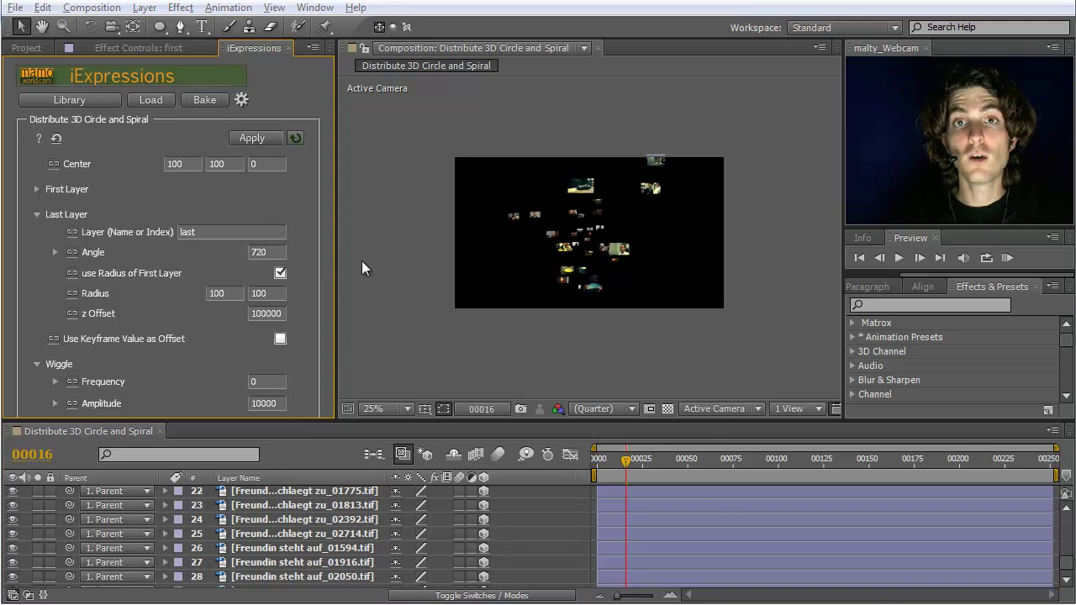
pyautogui.click(948, 460)
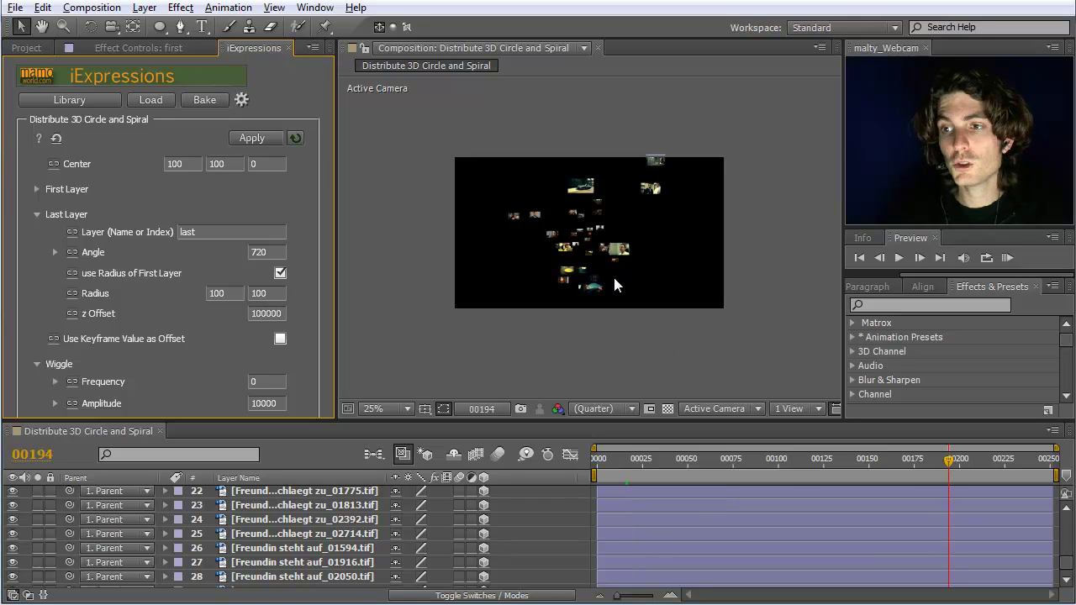
pyautogui.click(597, 211)
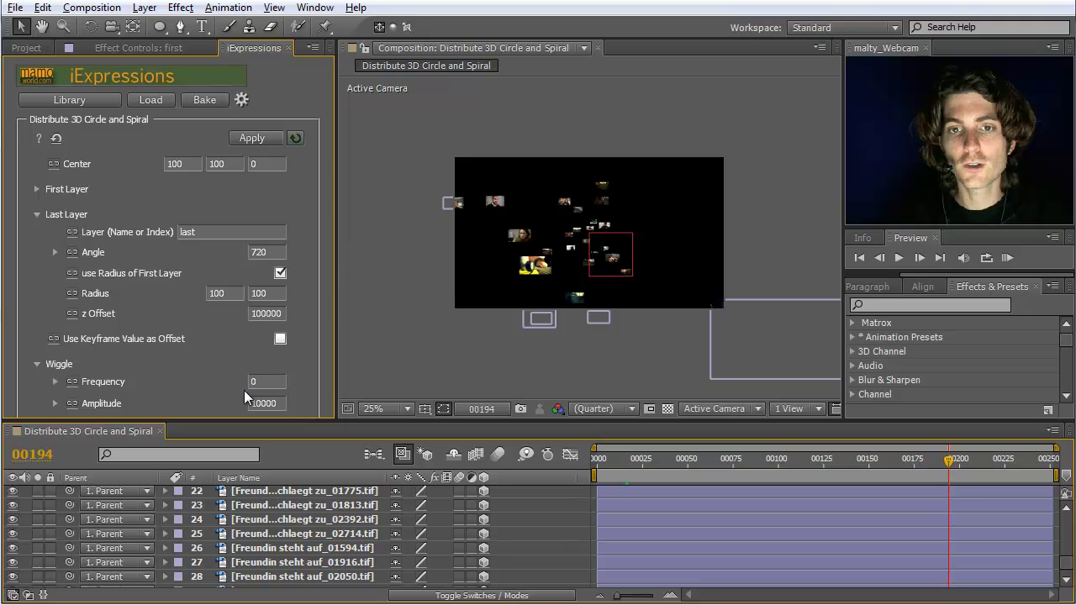
# Set the spiral expression's Wiggle Amplitude to 0 and reapply it to all image layers from first to last.
pyautogui.moveTo(279, 403); pyautogui.dragTo(205, 403)
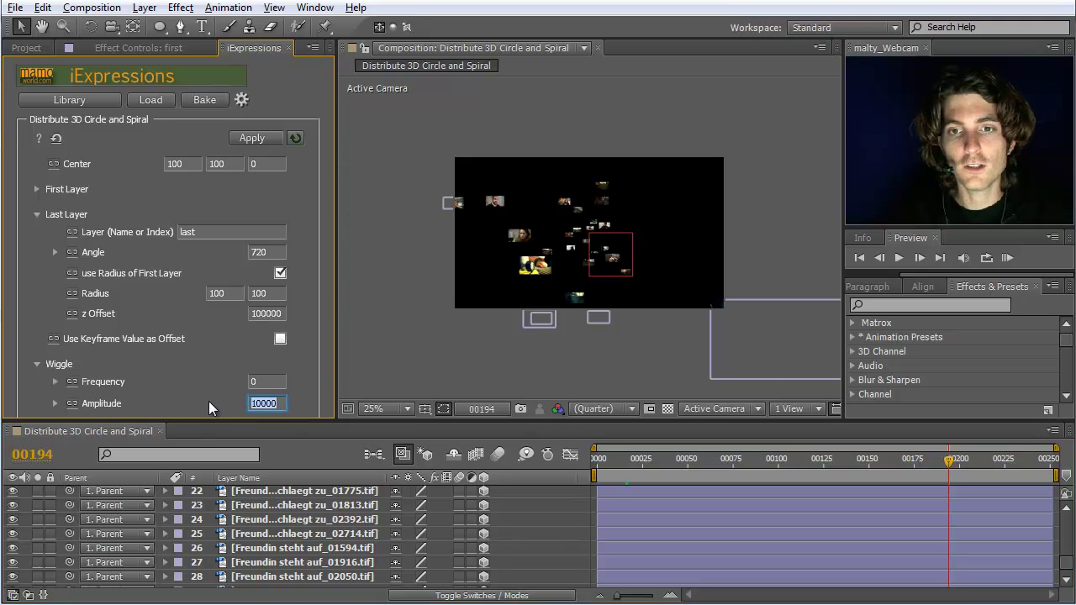
pyautogui.write('0')
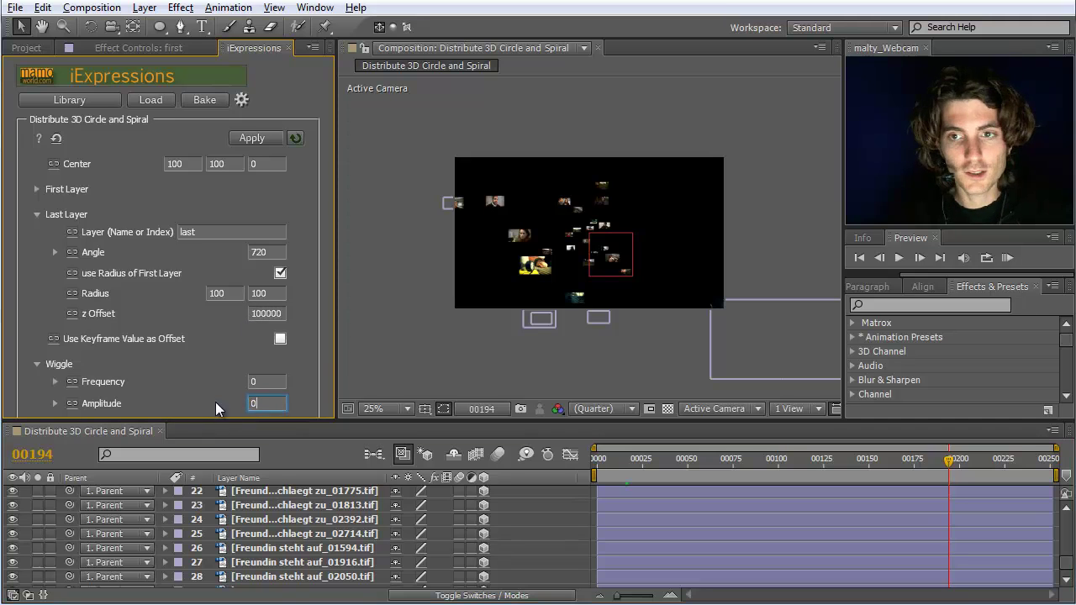
pyautogui.click(287, 490)
pyautogui.scroll(5, 299, 511)
pyautogui.scroll(6, 295, 508)
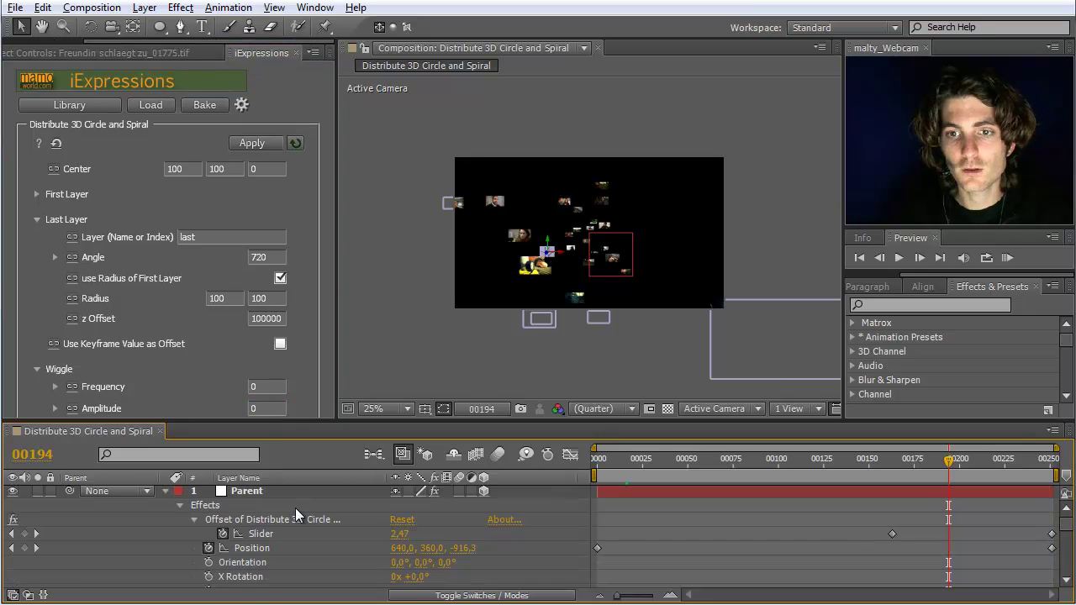
pyautogui.click(242, 535)
pyautogui.scroll(-10, 242, 559)
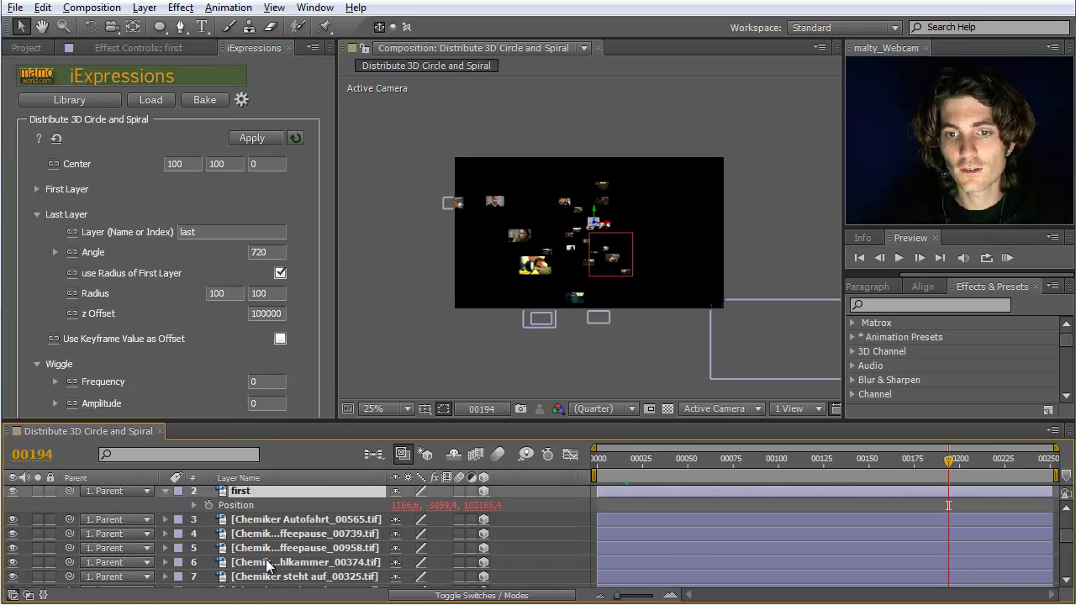
pyautogui.keyDown('shift'); pyautogui.click(238, 580); pyautogui.keyUp('shift')
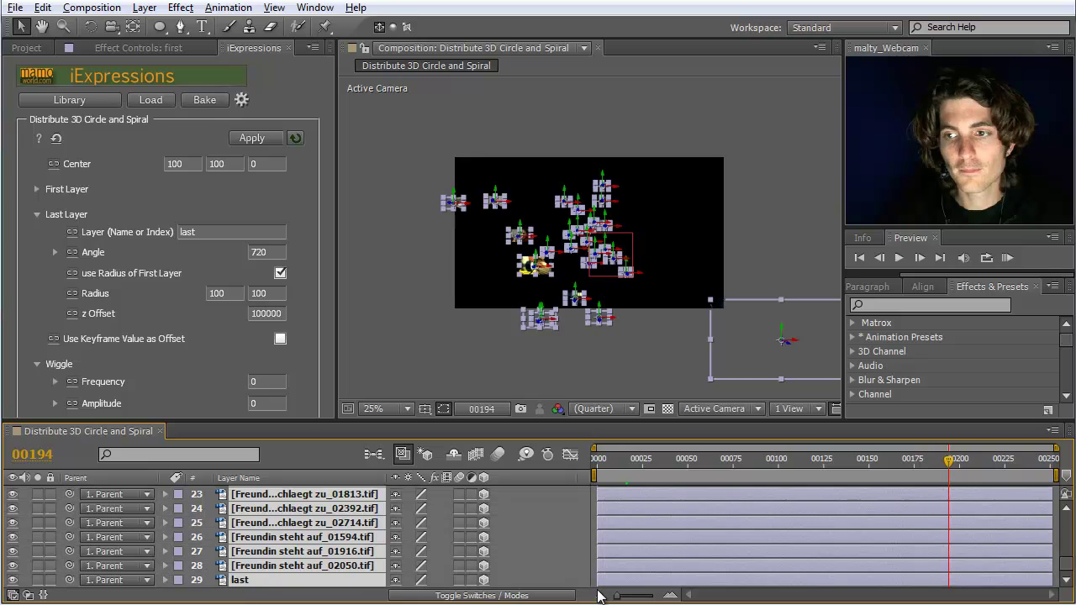
pyautogui.click(238, 140)
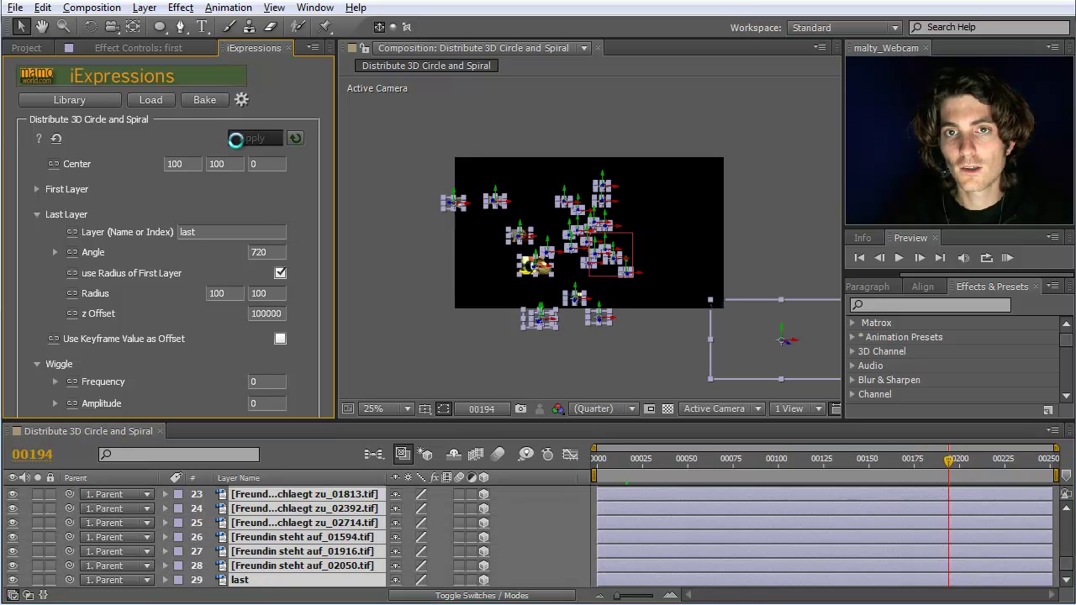
pyautogui.click(460, 319)
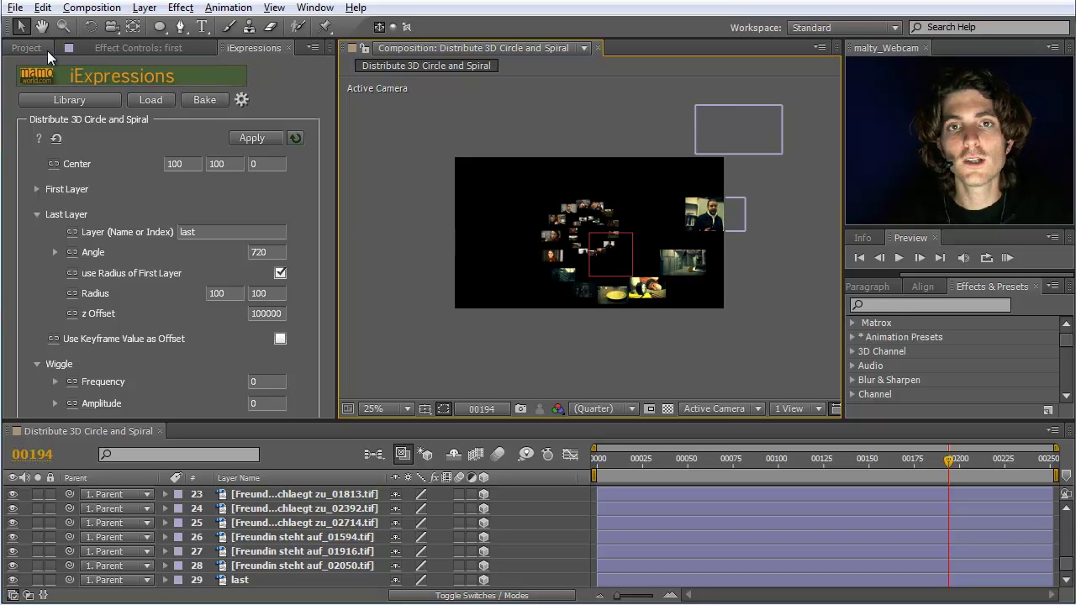
# Load the Look At Line 3D iExpression from the library's Layer Orientation group under Layer Placement.
pyautogui.click(64, 100)
pyautogui.moveTo(80, 349); pyautogui.dragTo(394, 118)
pyautogui.click(135, 180)
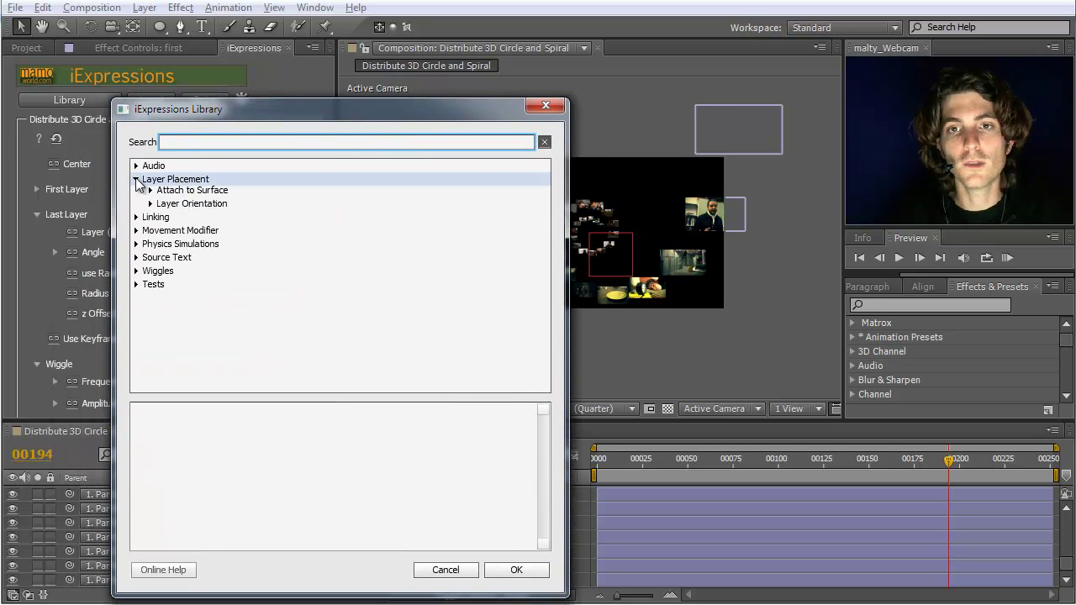
pyautogui.click(151, 234)
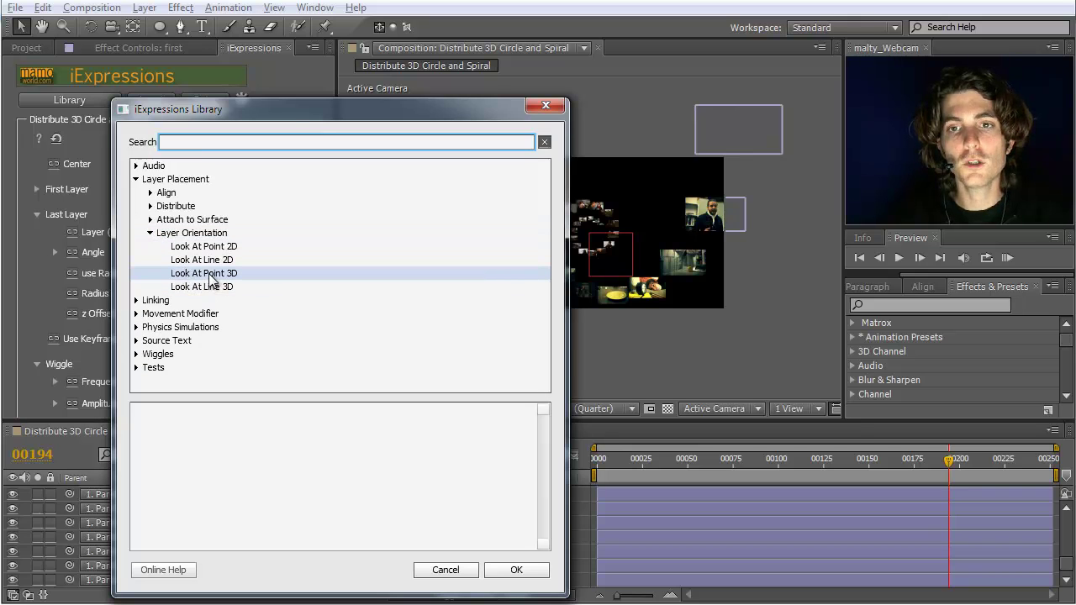
pyautogui.moveTo(264, 110); pyautogui.dragTo(126, 101)
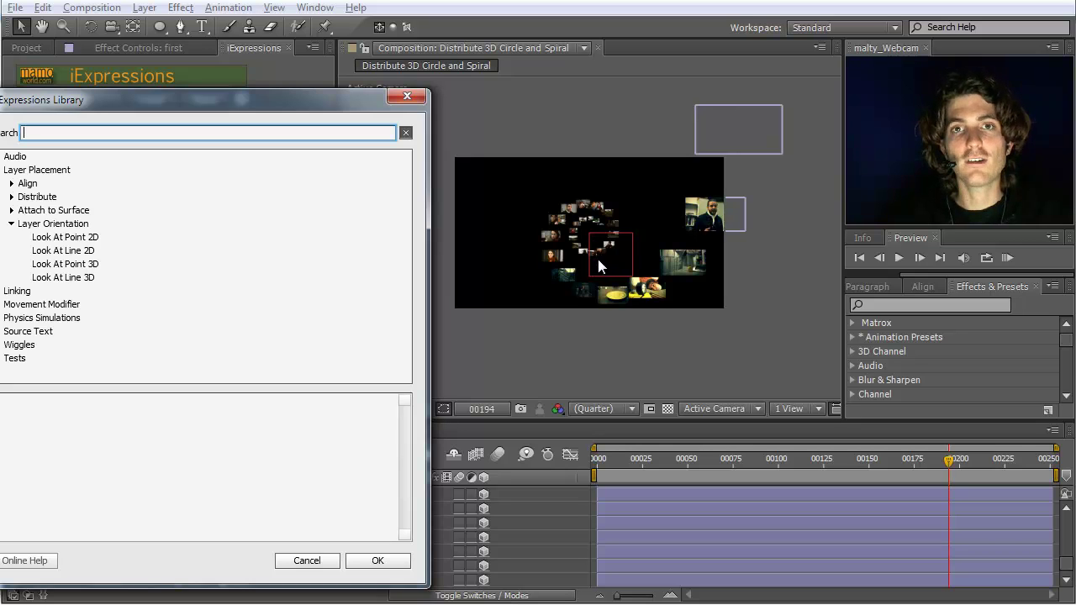
pyautogui.click(73, 281)
pyautogui.click(377, 560)
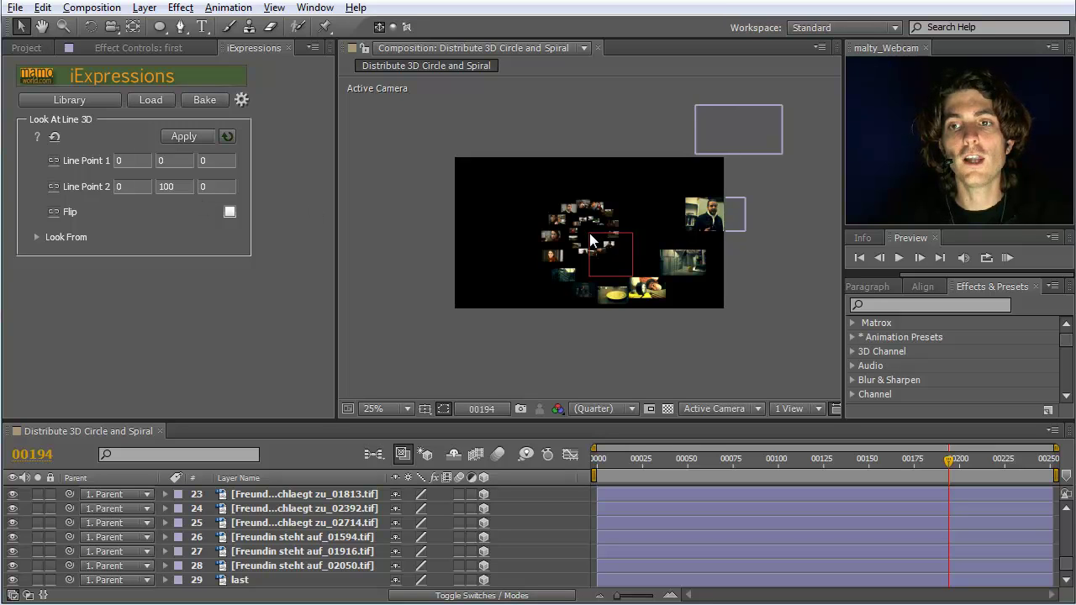
# Set Line Point 2 of the Look At Line 3D expression to 0, 0, 100.
pyautogui.doubleClick(175, 186)
pyautogui.write('0')
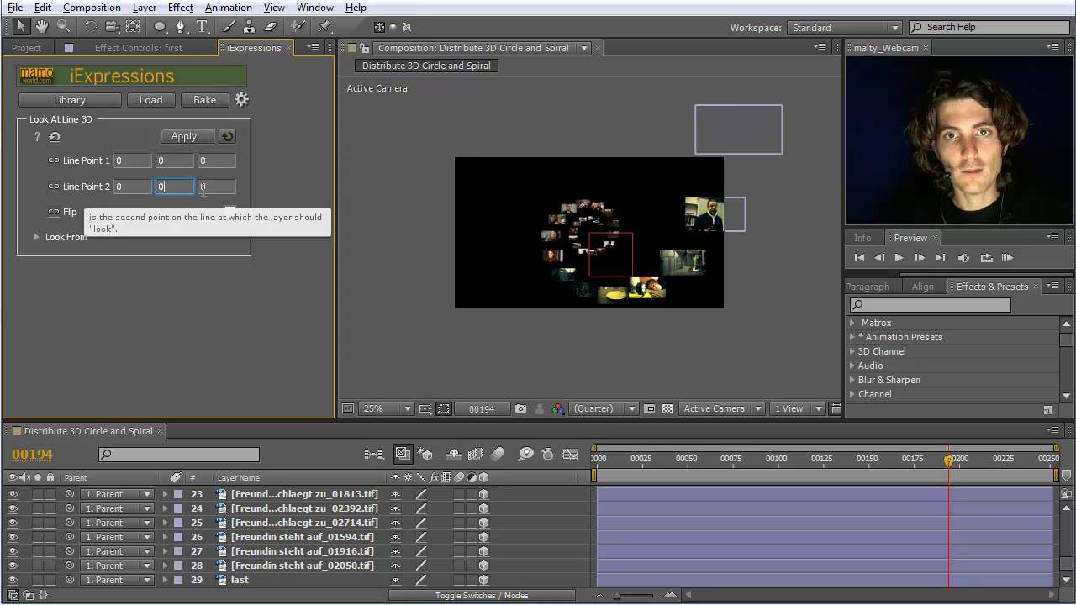
pyautogui.doubleClick(203, 187)
pyautogui.write('100')
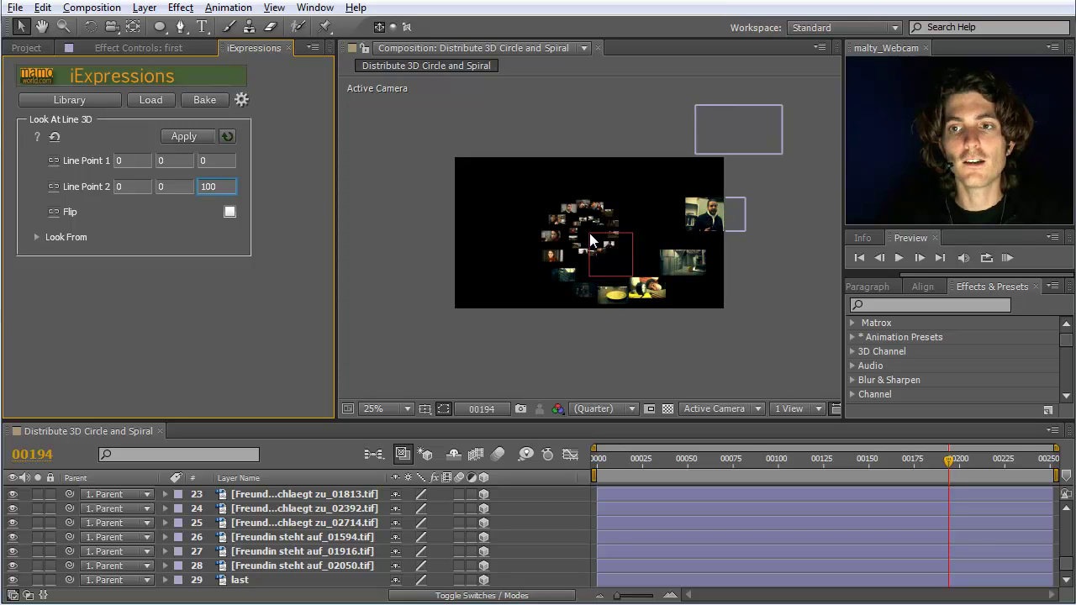
# Apply the Look At Line 3D expression to all image layers from last to first.
pyautogui.click(246, 580)
pyautogui.scroll(10, 253, 555)
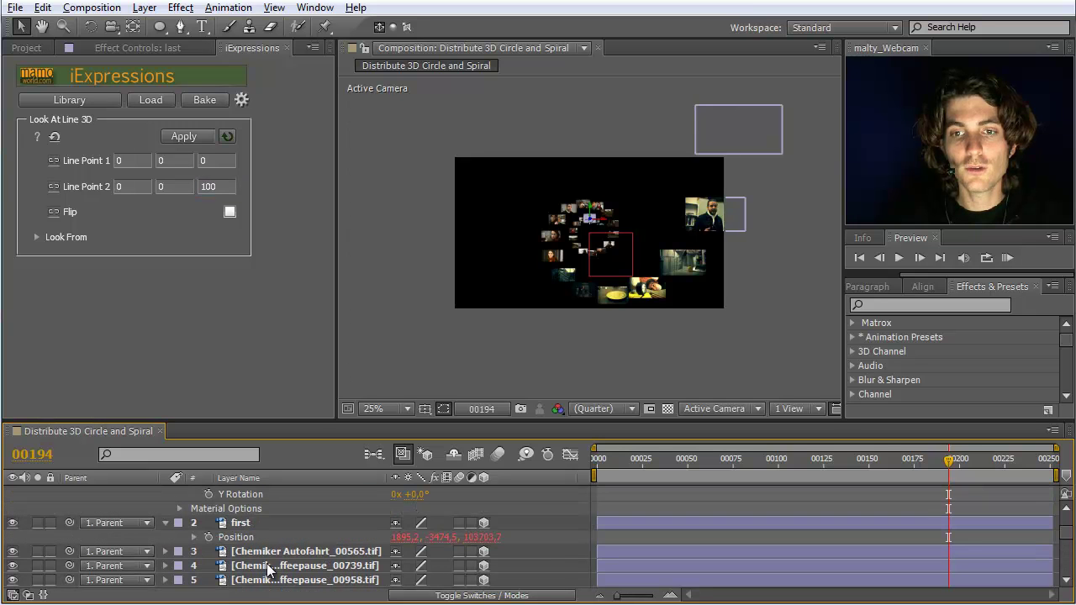
pyautogui.keyDown('shift'); pyautogui.click(240, 524); pyautogui.keyUp('shift')
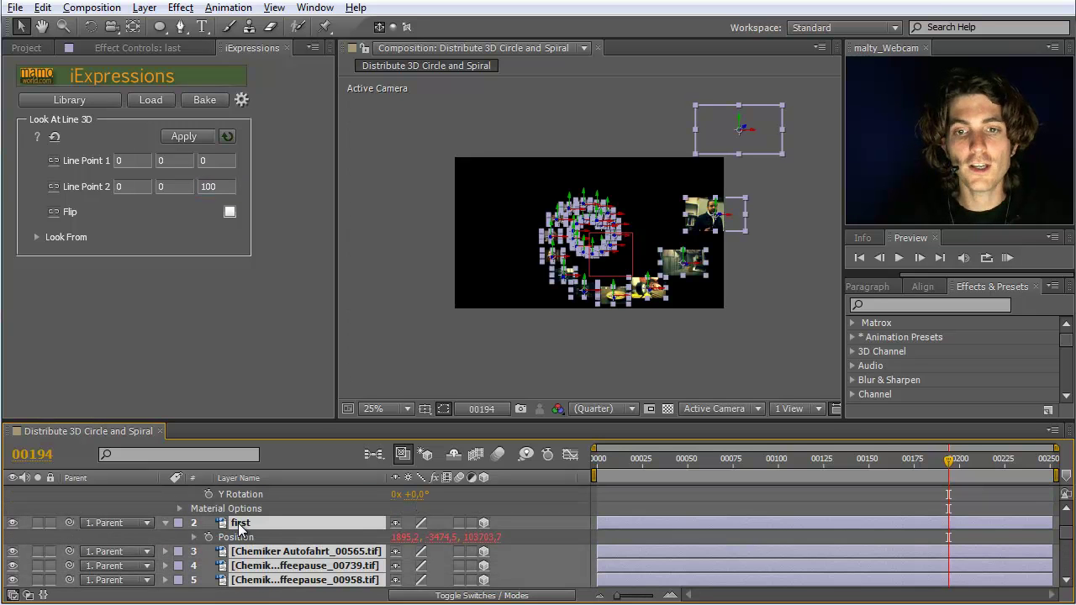
pyautogui.click(179, 129)
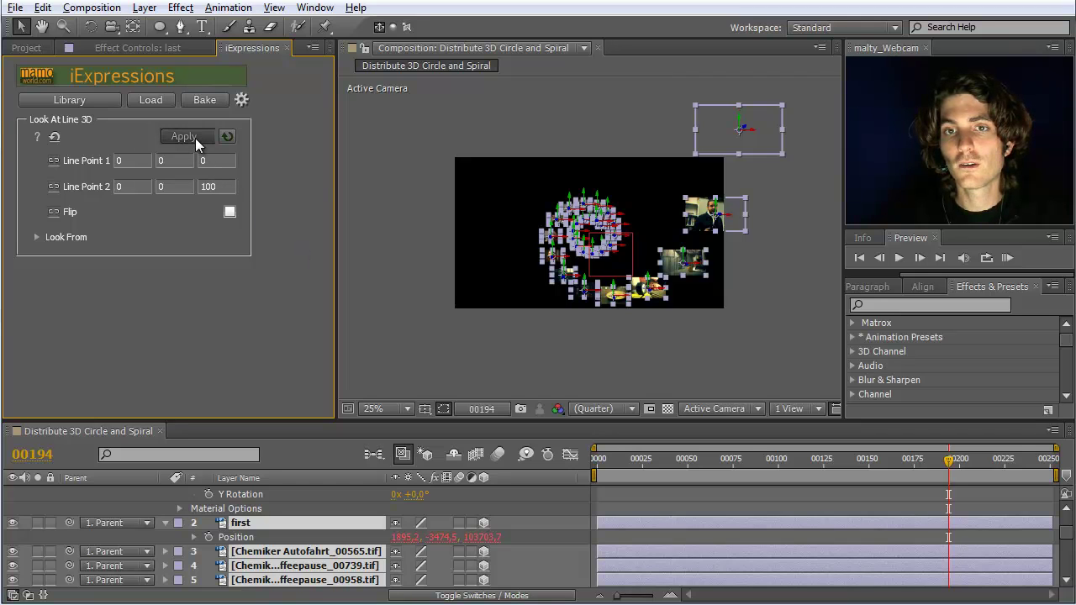
pyautogui.click(195, 138)
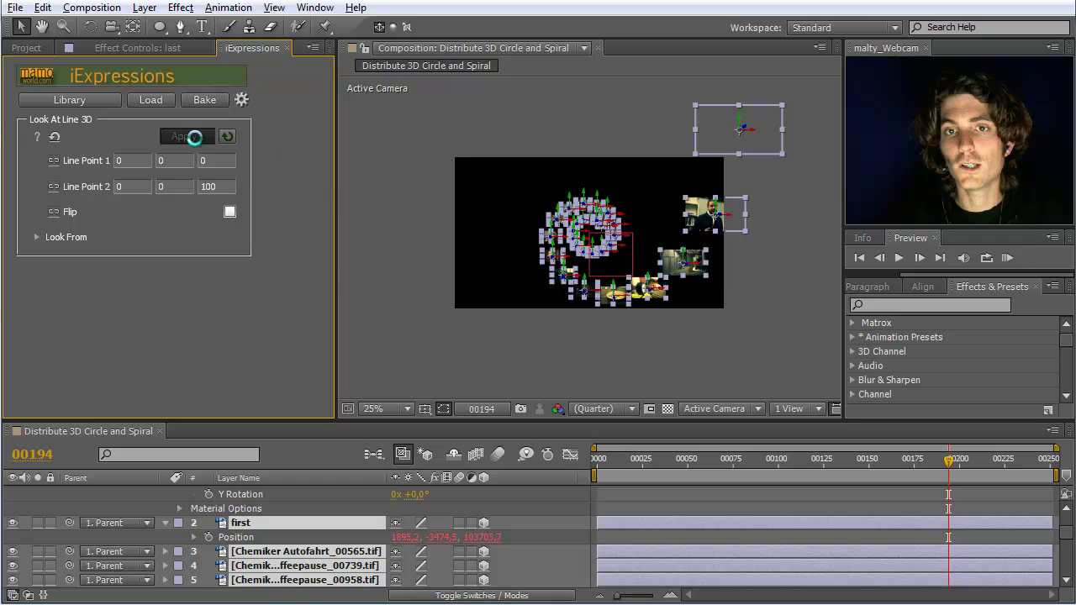